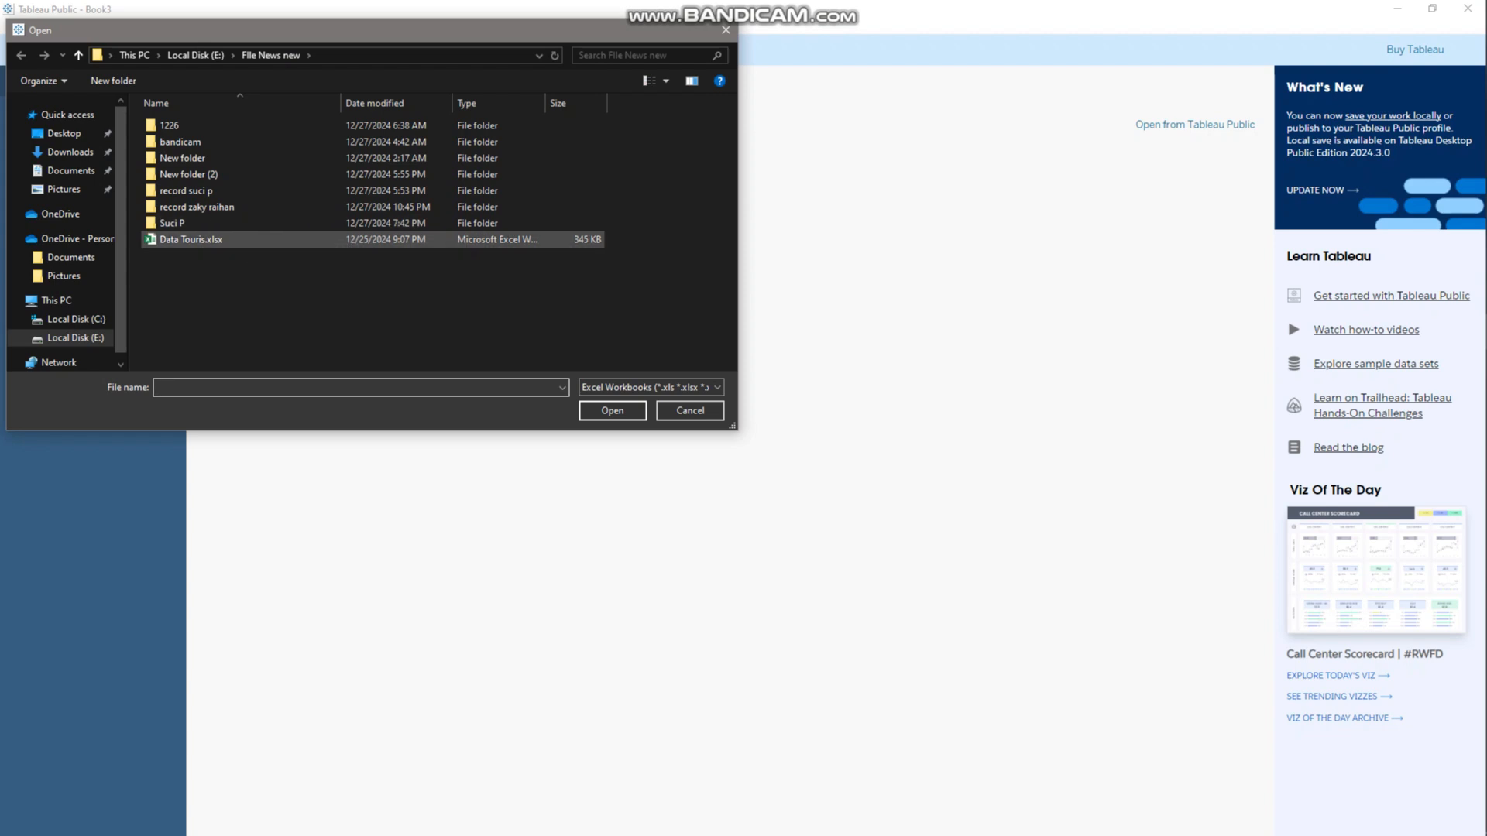
Open Data Touris.xlsx and relate its sheets in a chain: User, tourism_rating, torusim_with_id, package_tourism
double_click(231, 240)
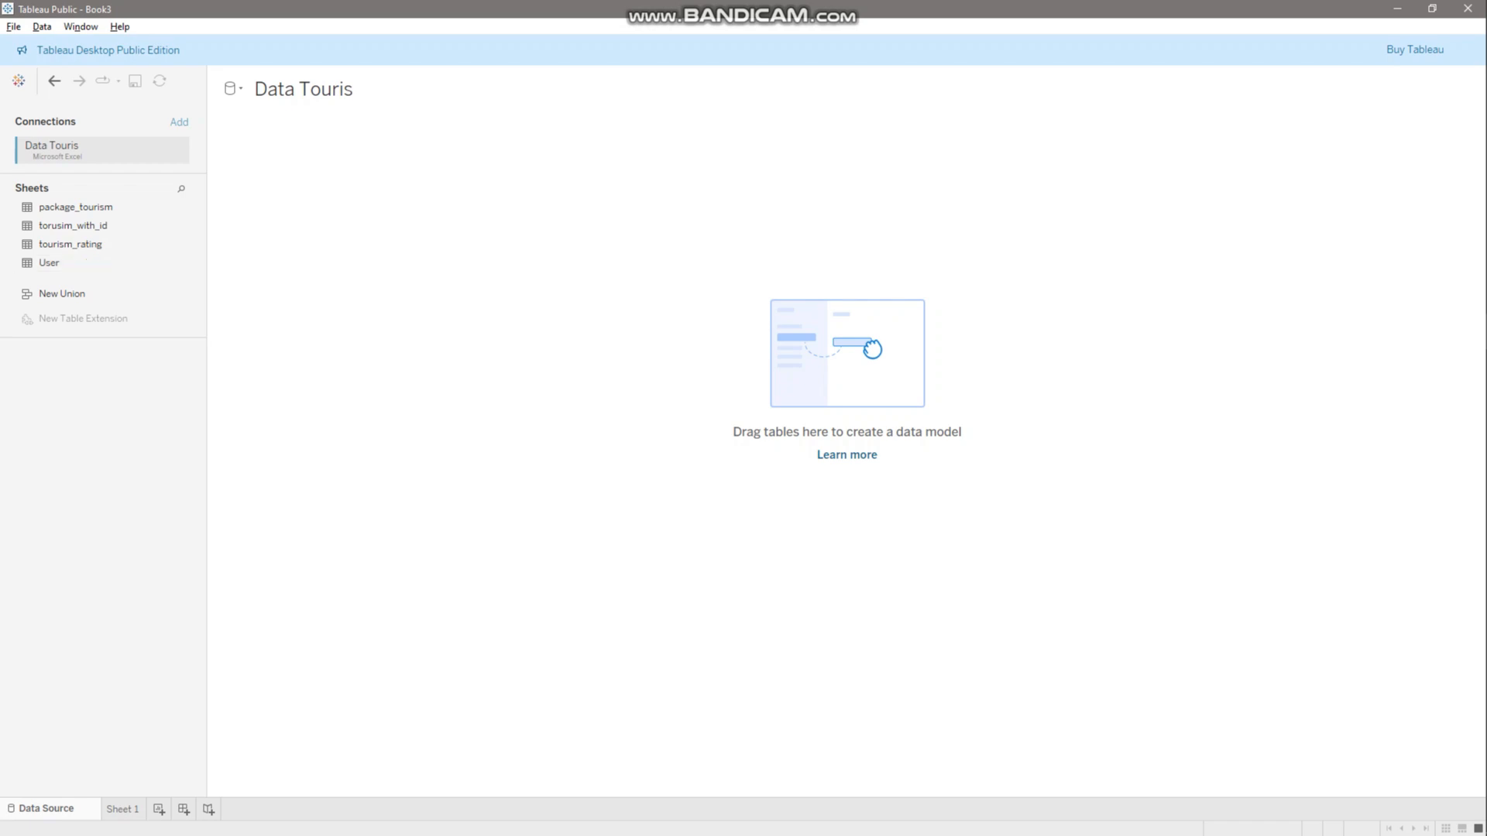
left_click_drag(48, 263, 620, 309)
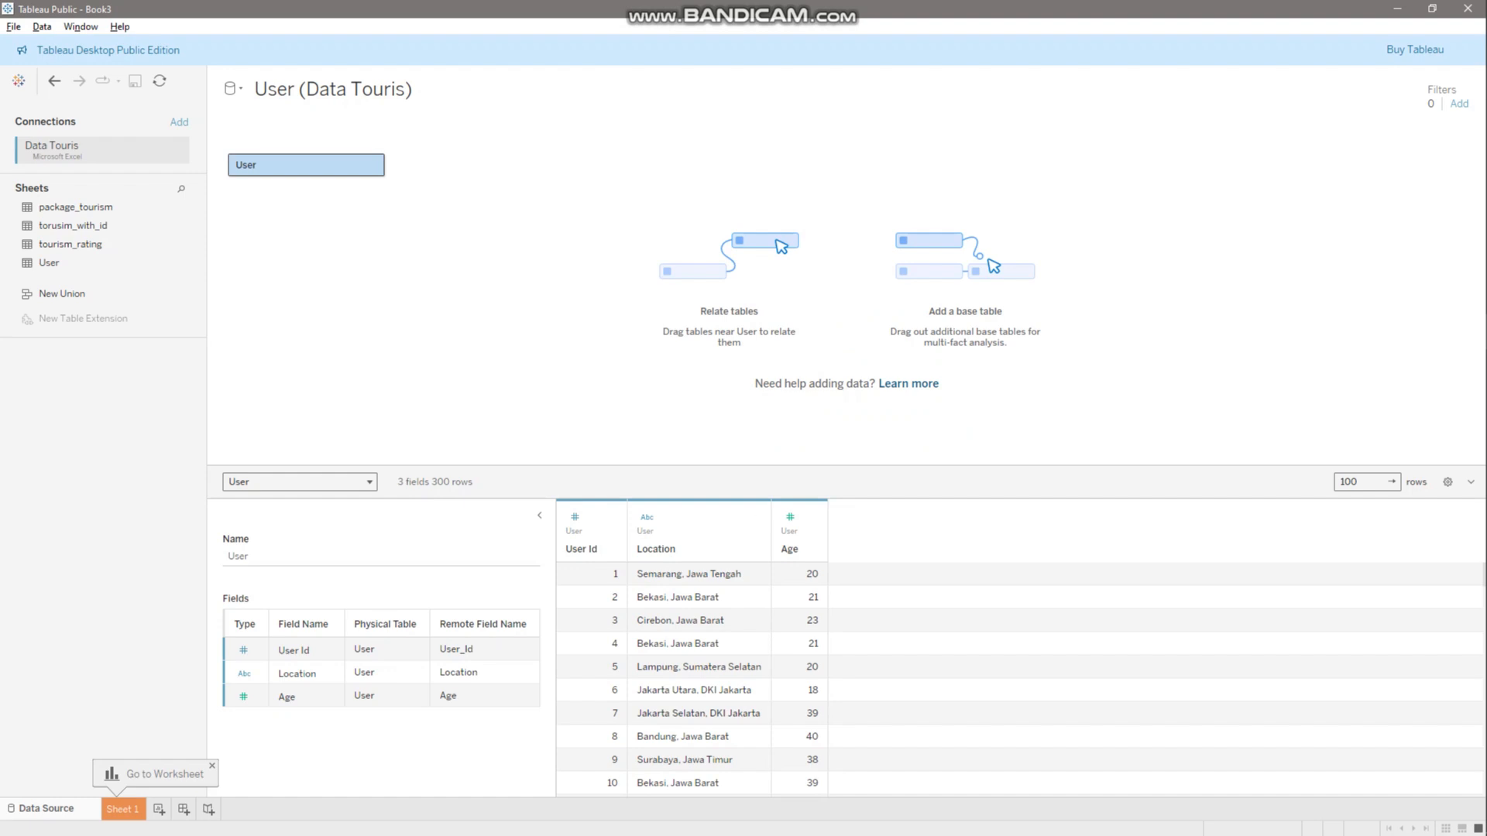
left_click_drag(71, 244, 433, 171)
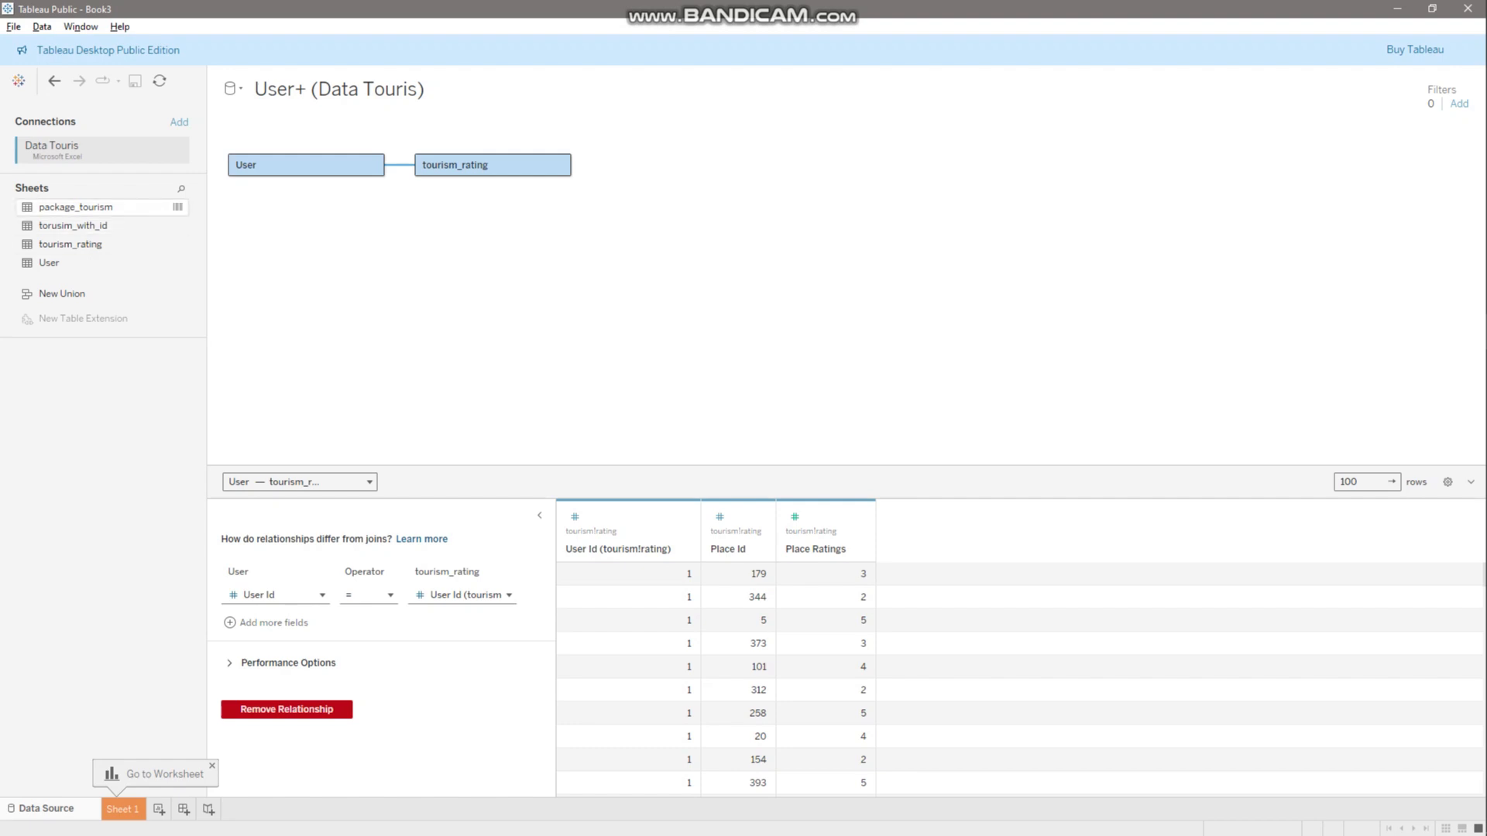
left_click_drag(74, 226, 622, 169)
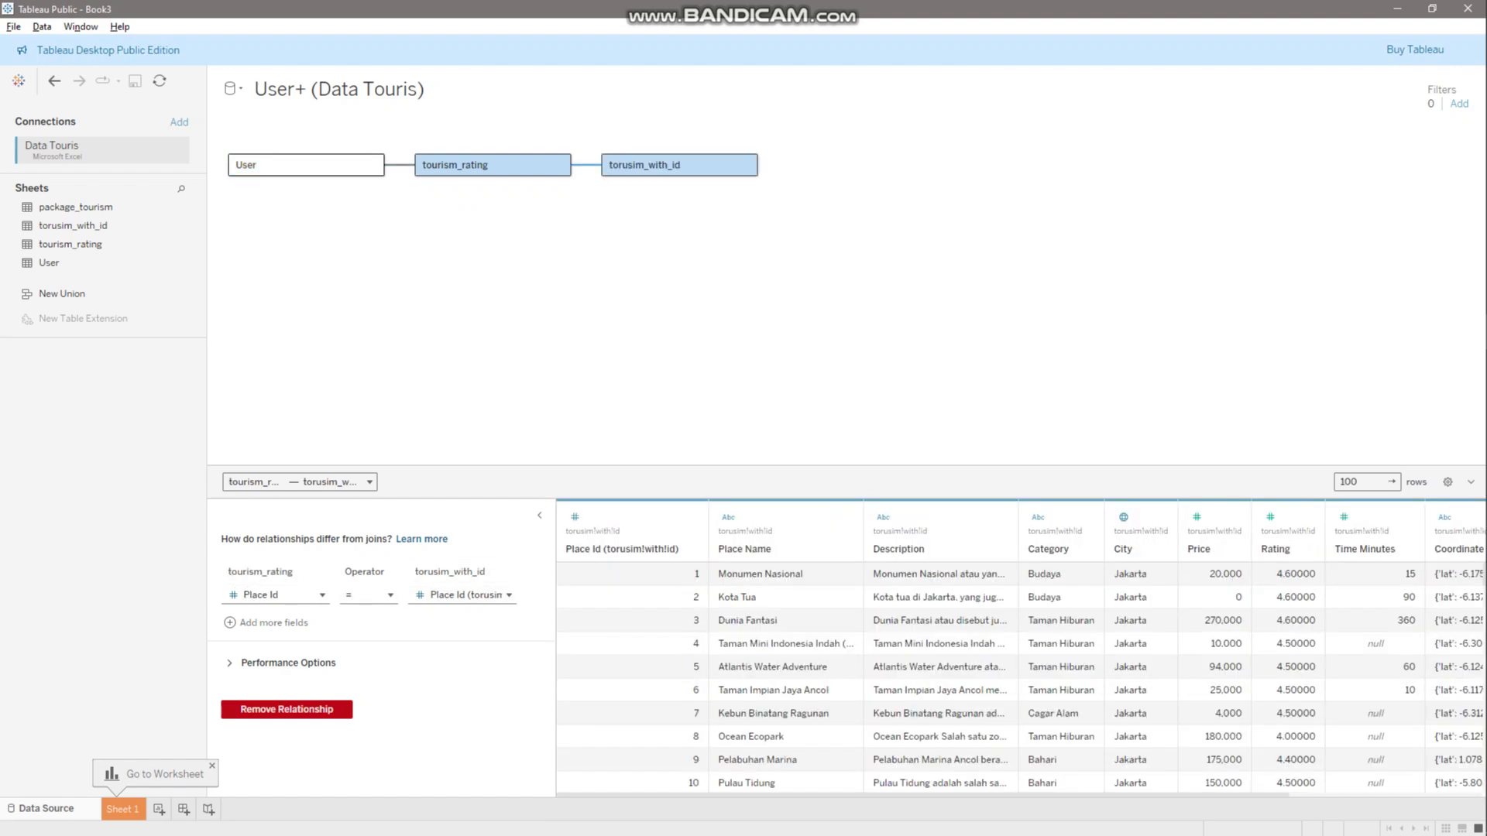
left_click_drag(76, 208, 824, 172)
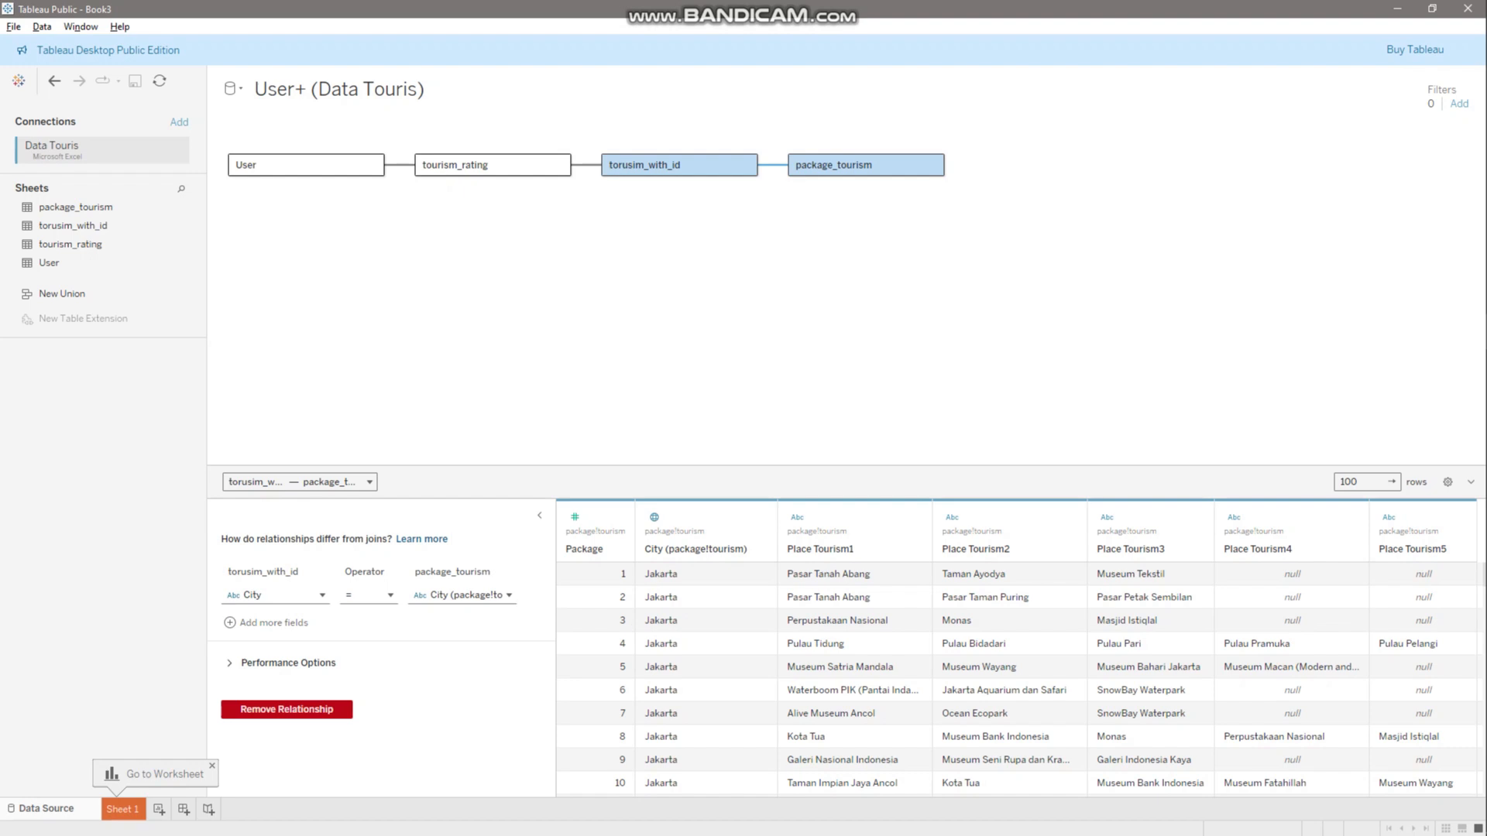
Build a scatter plot on Sheet 1 with Price as rows and Rating as columns, coloured by Category, and select the Taman Hiburan mark
left_click(123, 810)
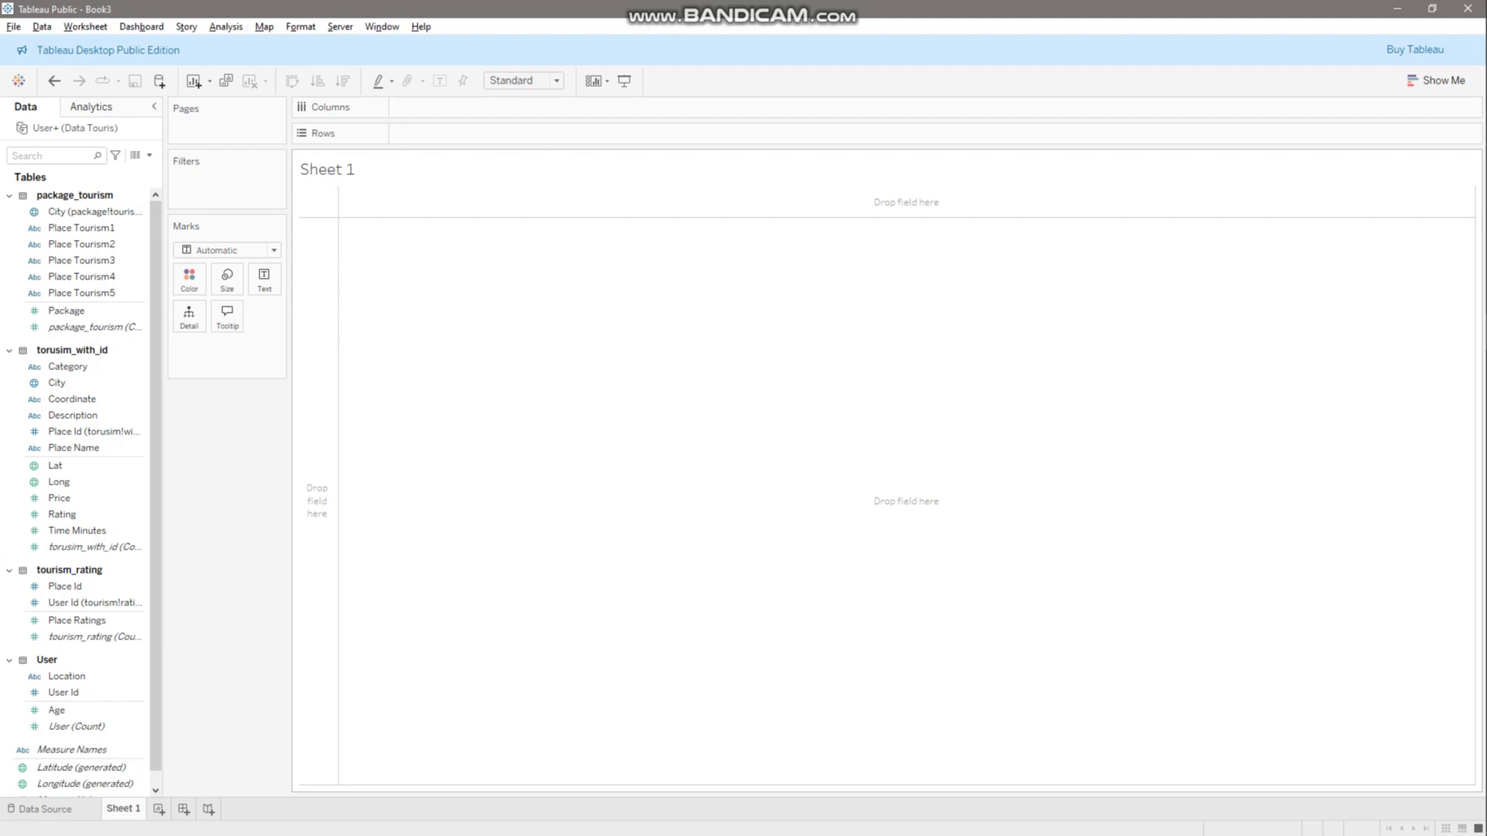
scroll(93, 514, "down", 1)
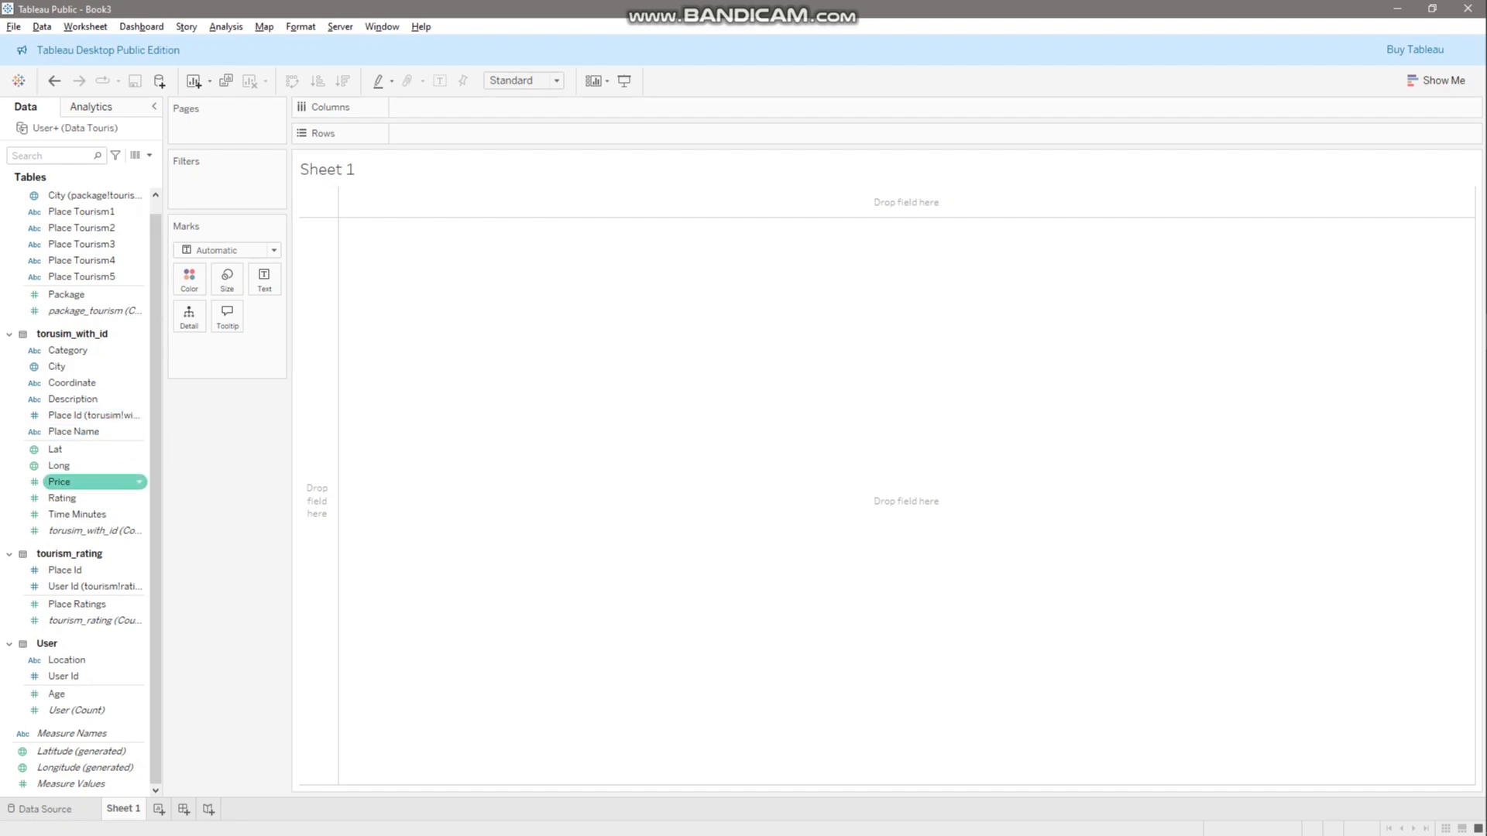
left_click(93, 482)
left_click_drag(93, 482, 395, 128)
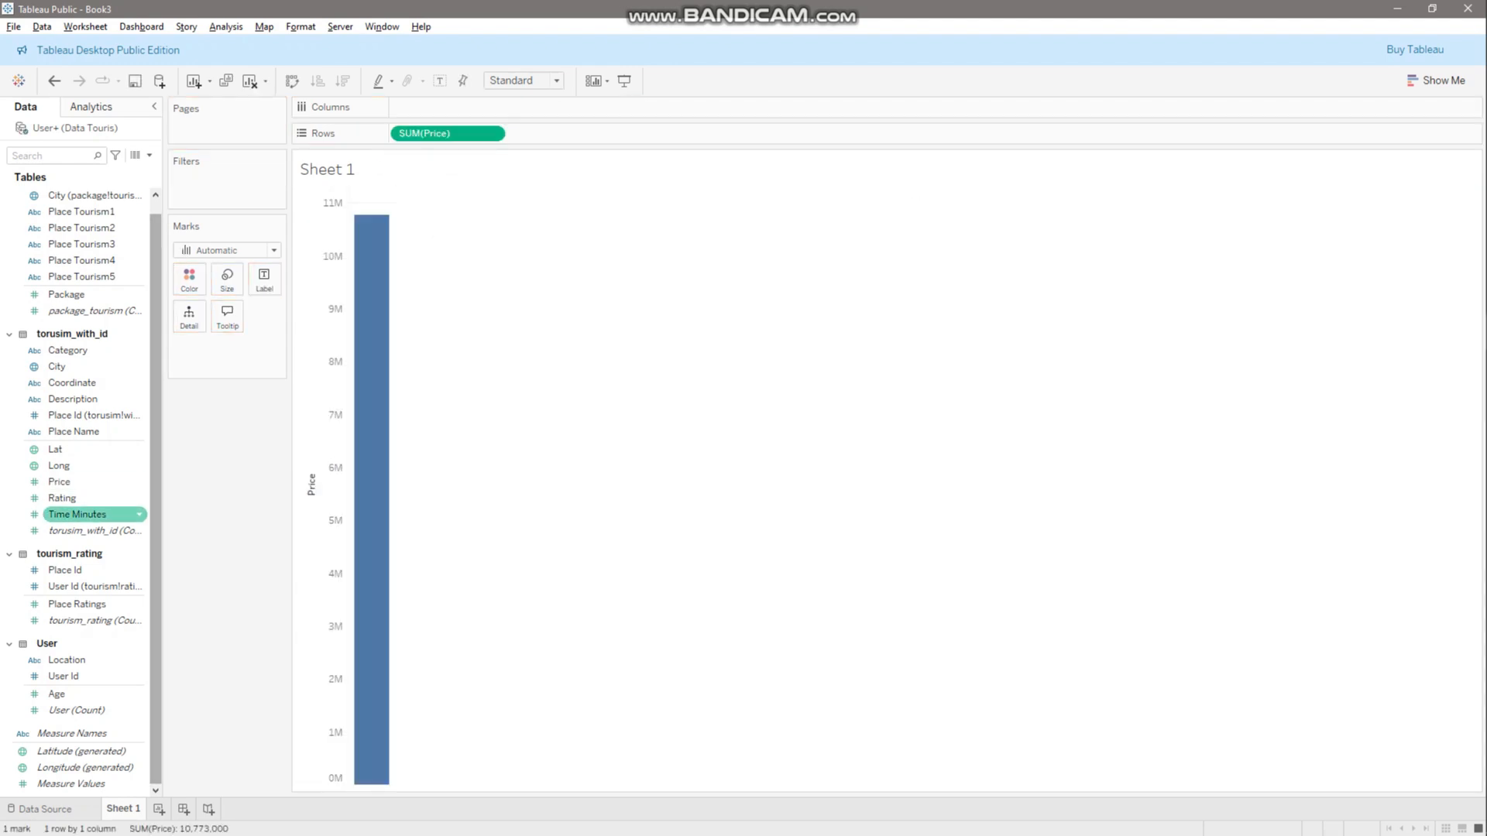
left_click_drag(62, 498, 453, 108)
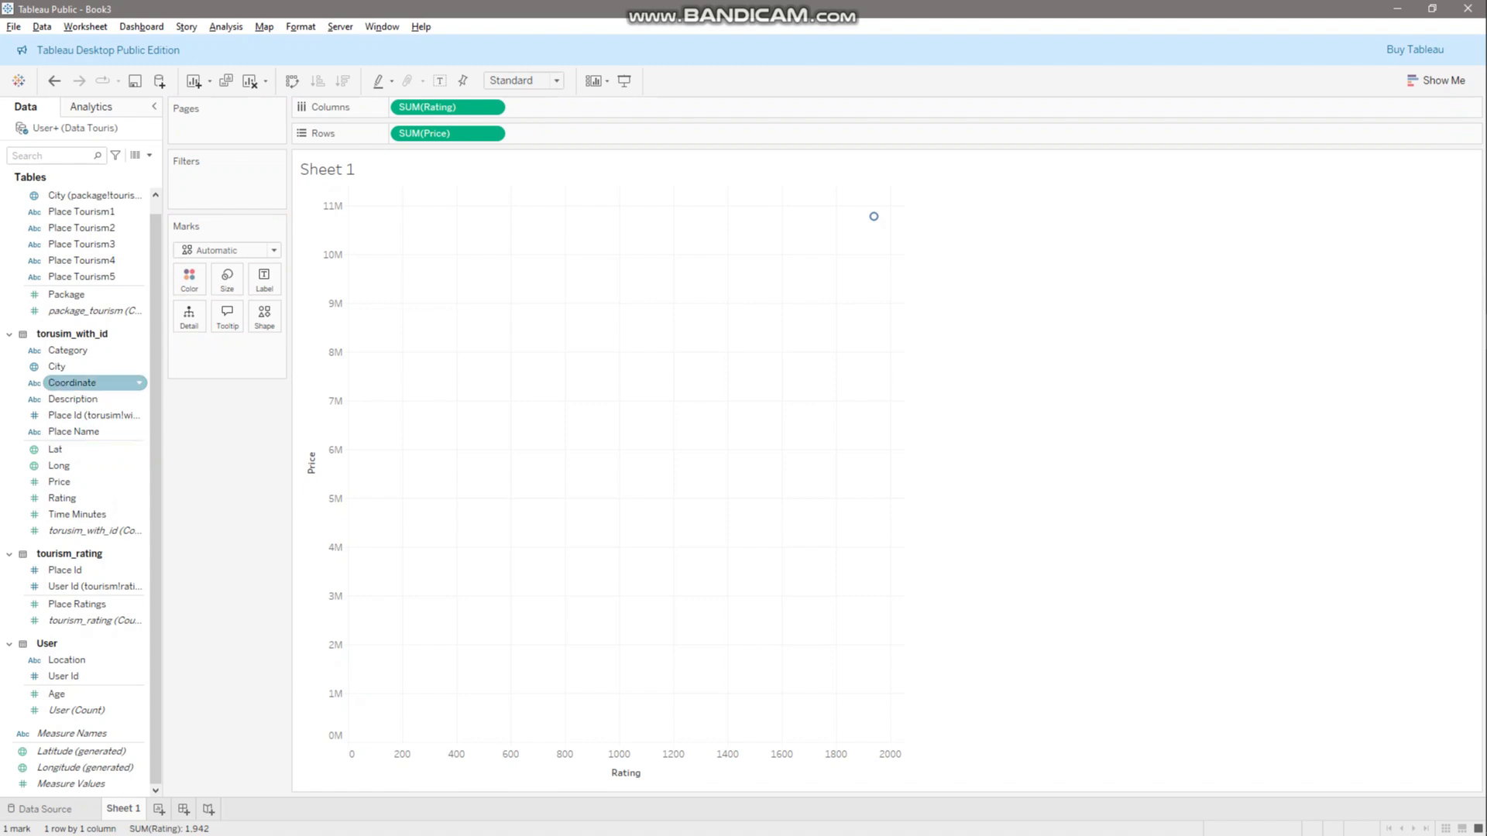
left_click_drag(93, 350, 189, 280)
left_click(189, 279)
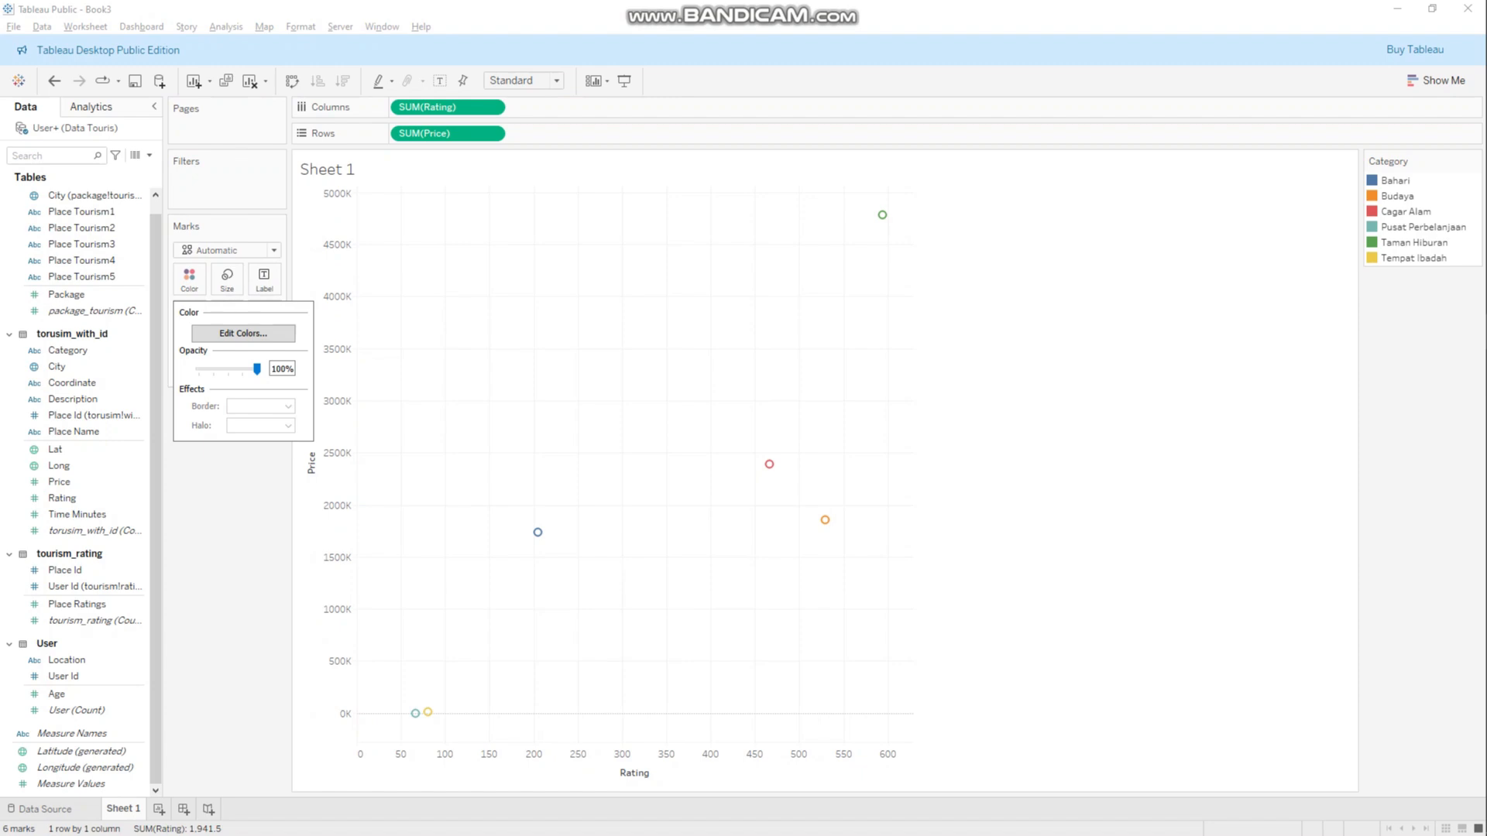
left_click(496, 349)
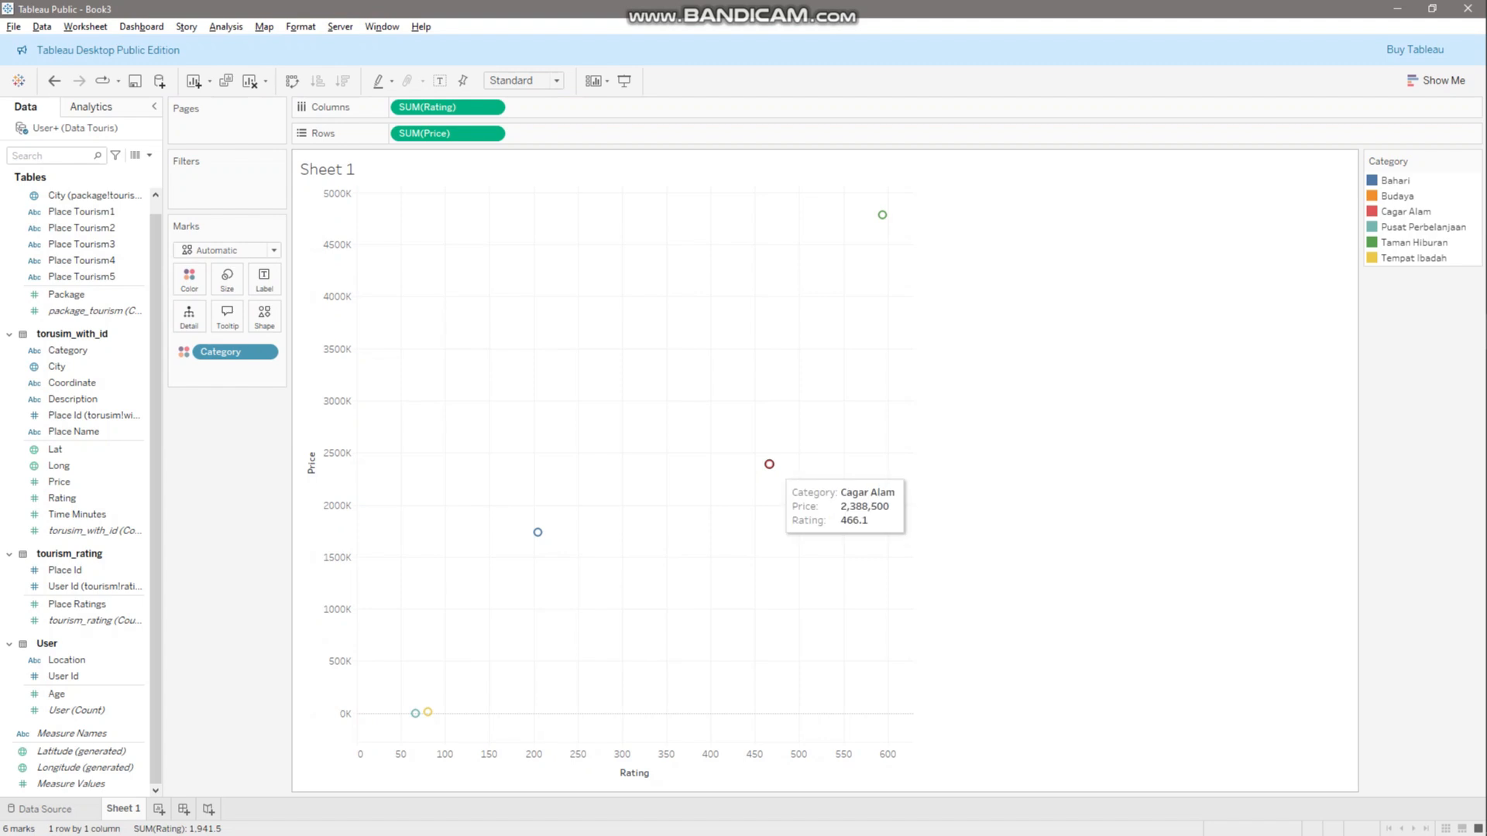
mouse_move(882, 215)
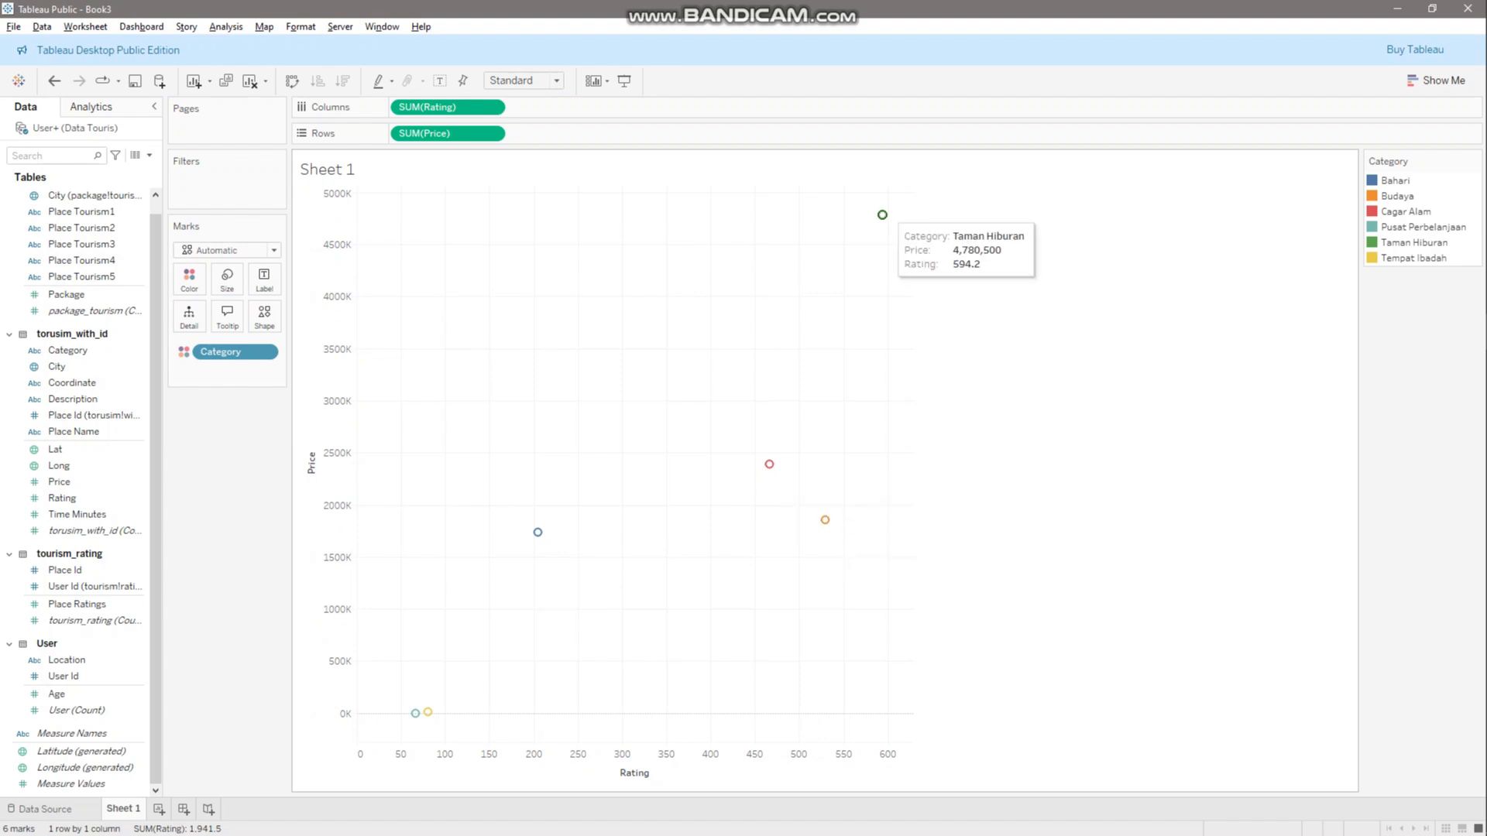
left_click(882, 215)
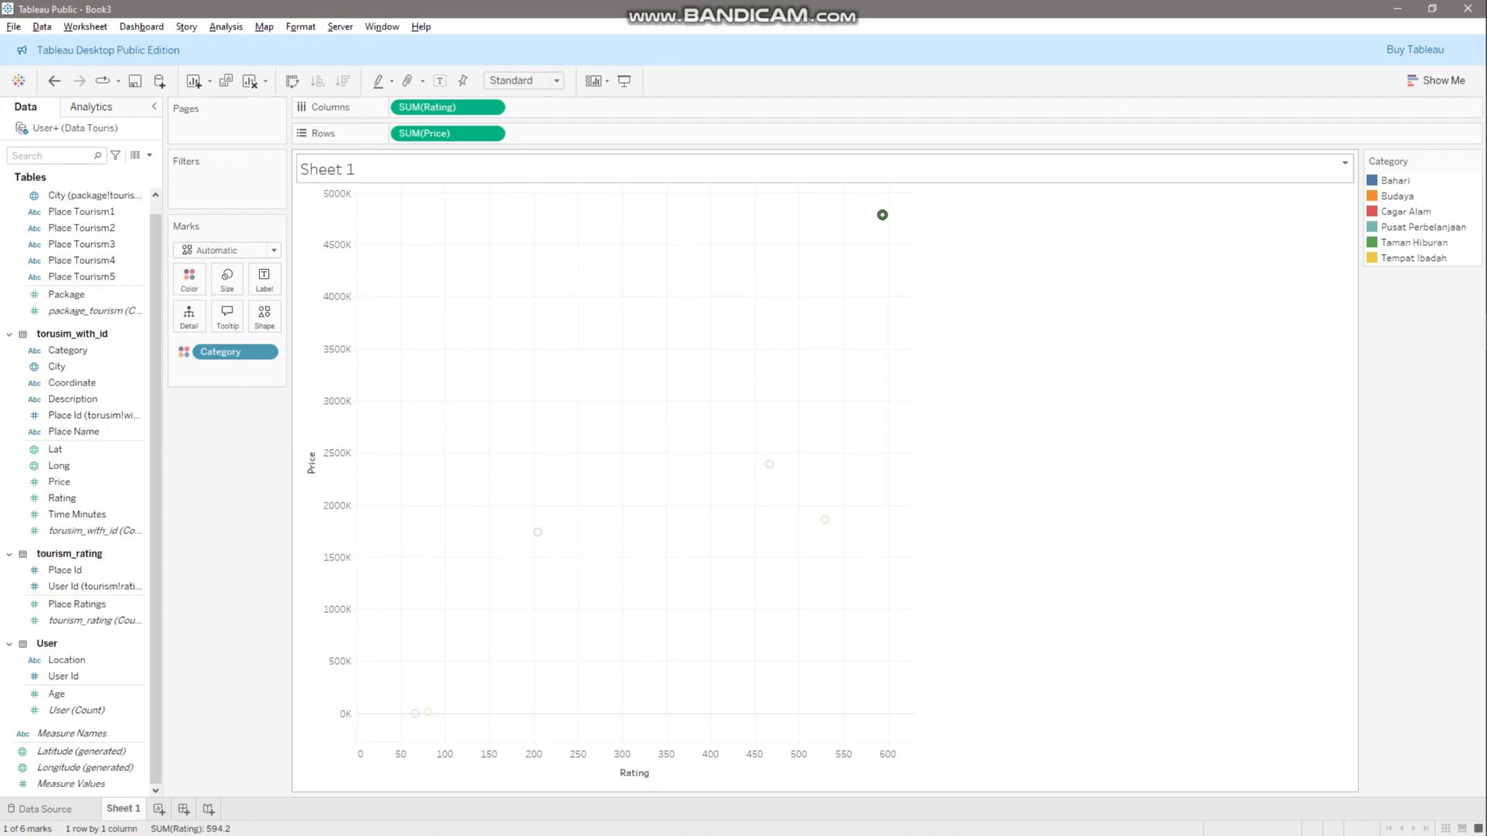
Change the aggregation of both Rating and Price in the scatter plot to Average
left_click(491, 107)
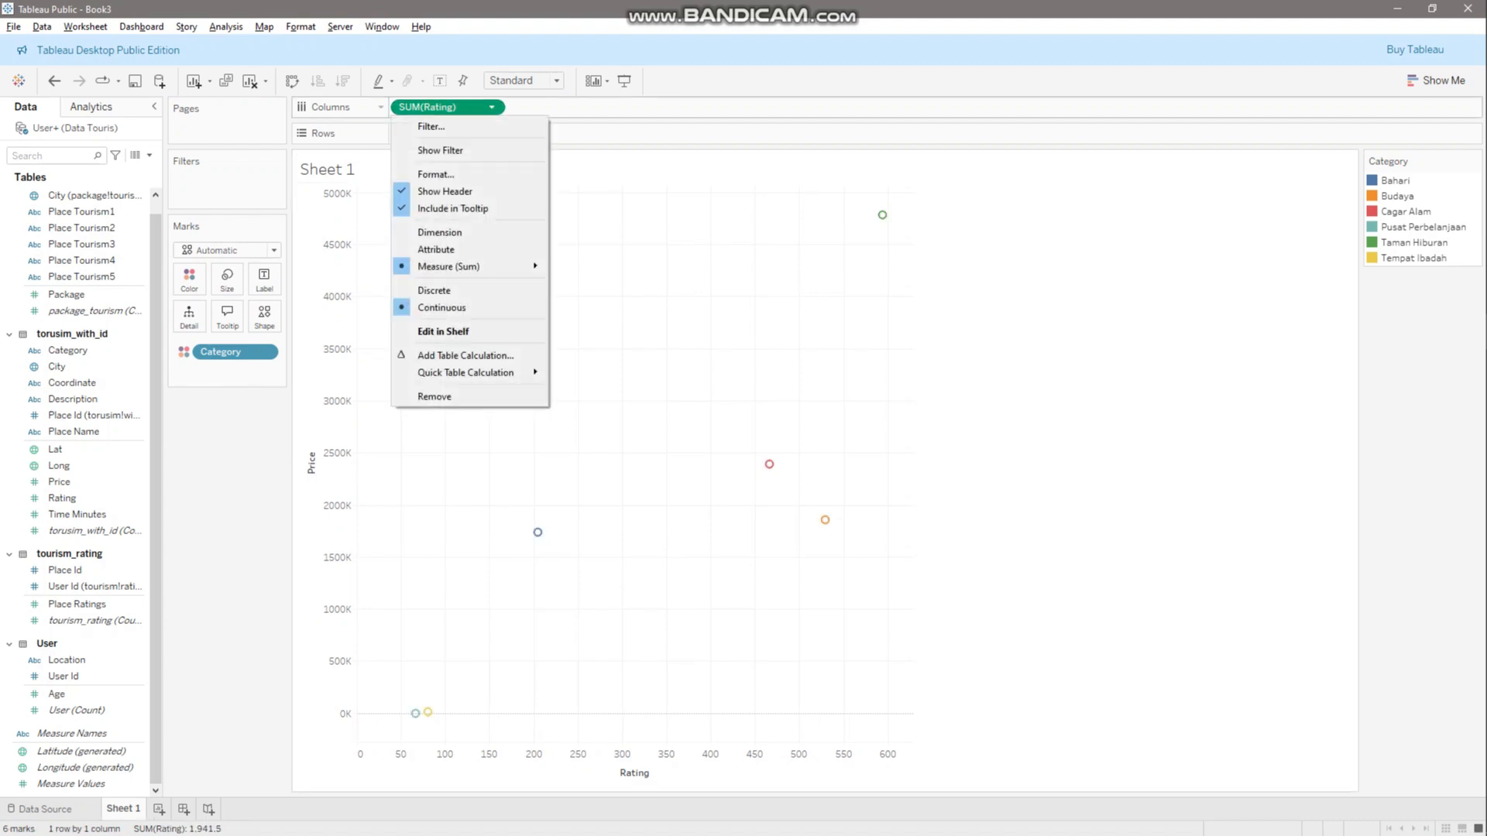
mouse_move(449, 266)
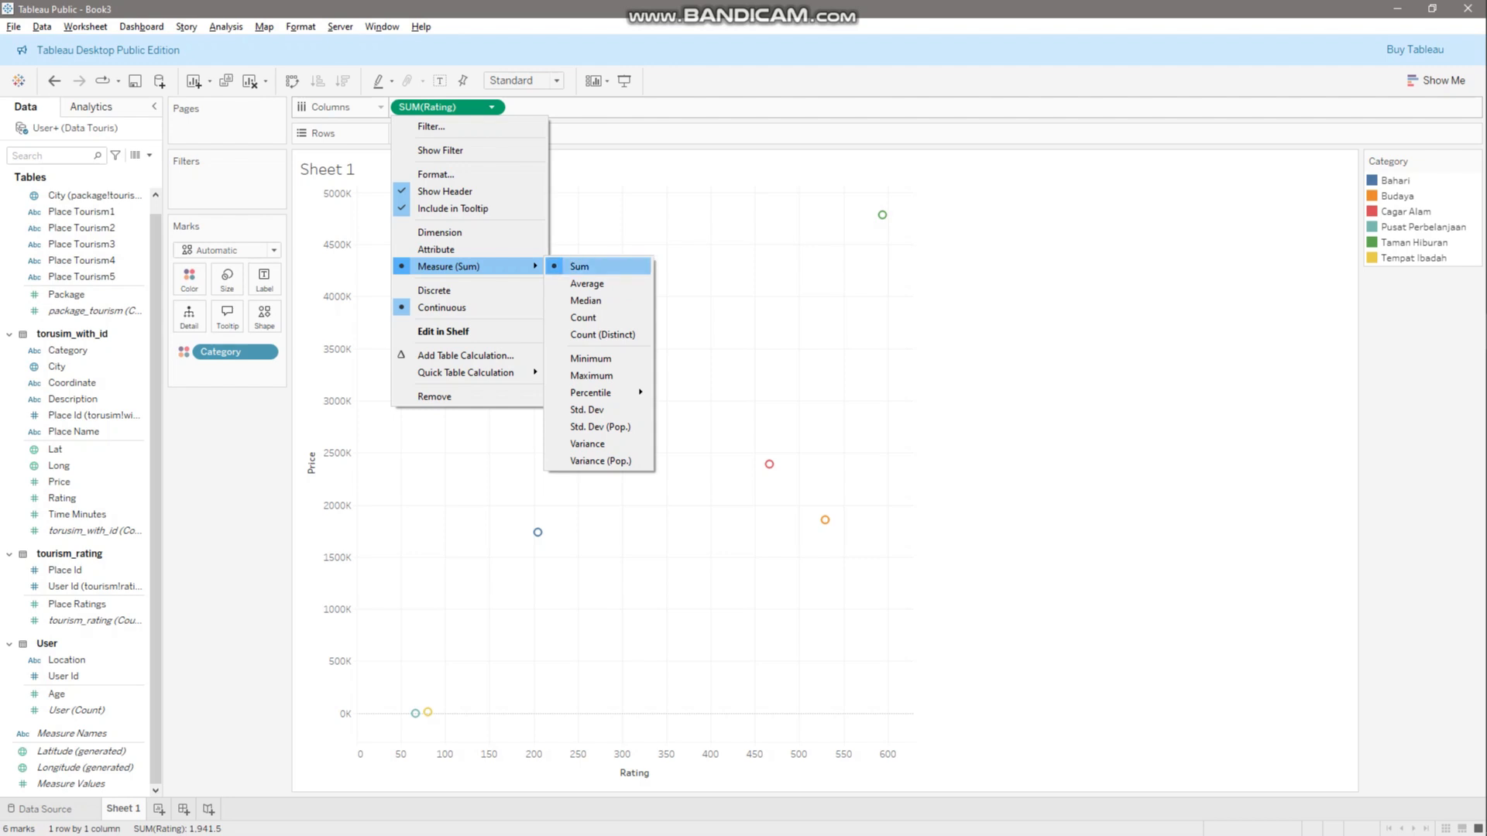
left_click(594, 283)
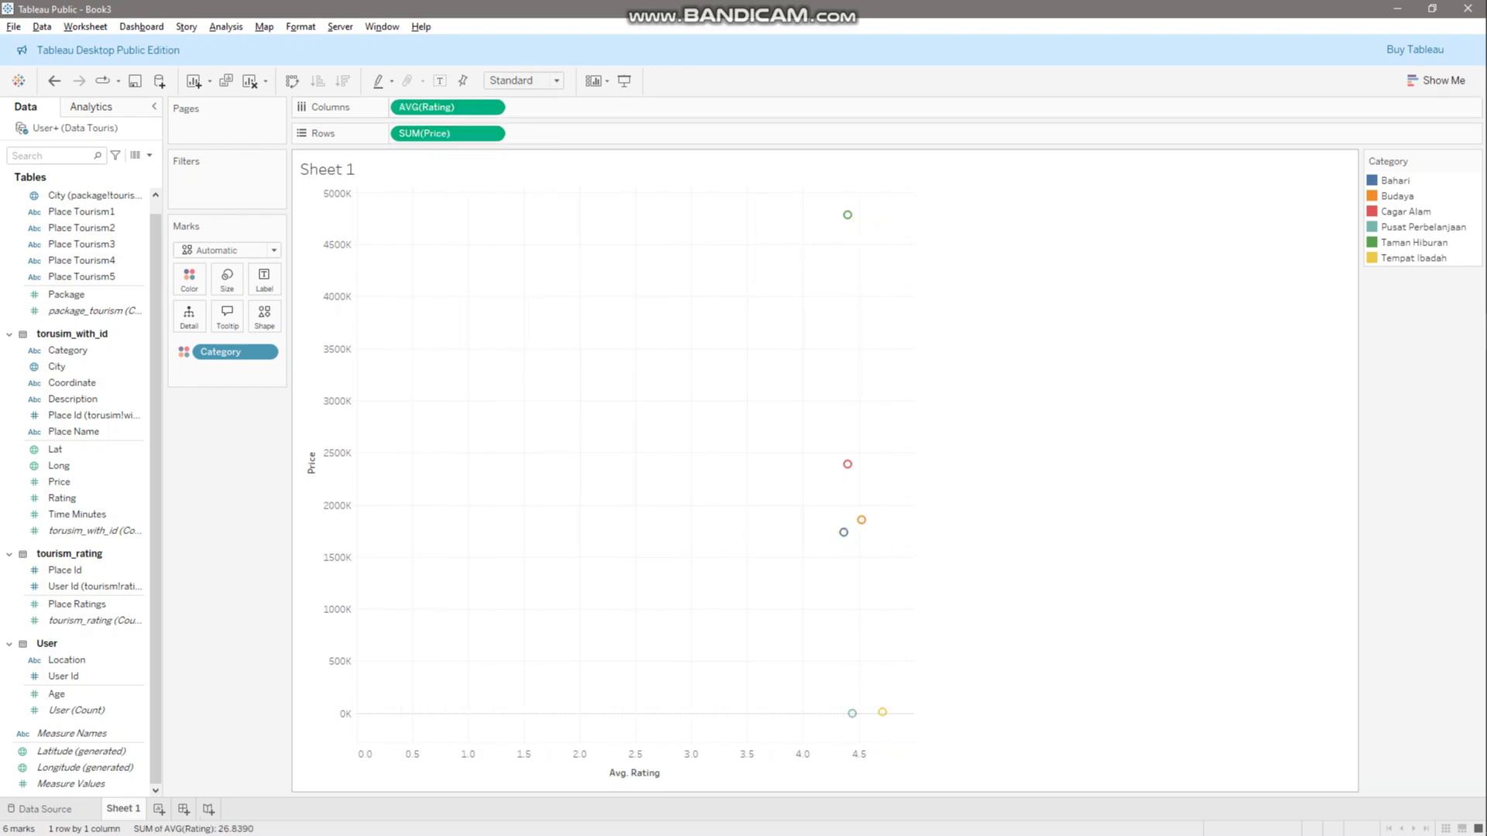
left_click(491, 133)
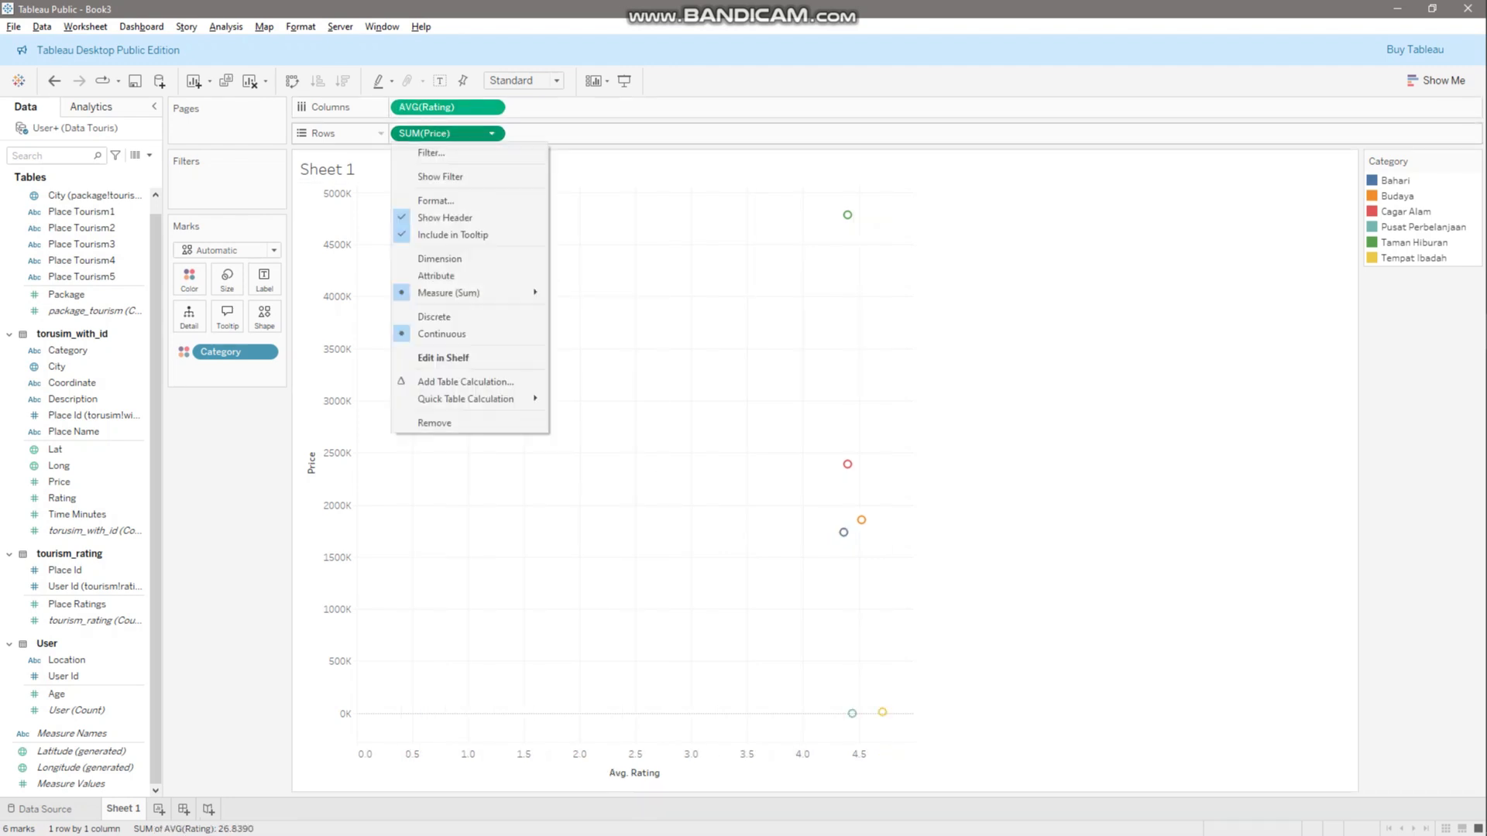
mouse_move(465, 293)
left_click(587, 310)
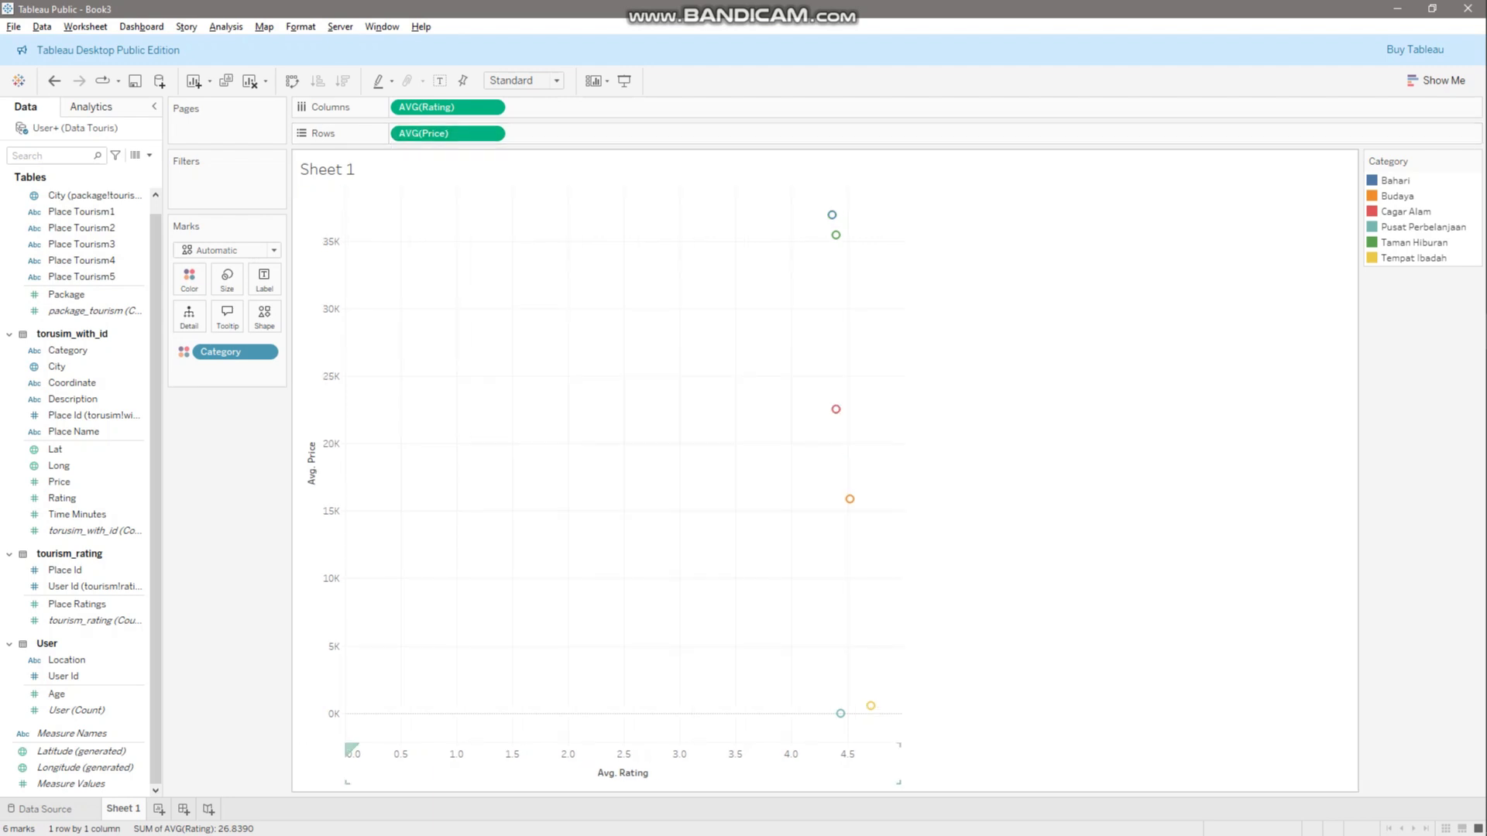
Create a new worksheet and map Lat and Long, with Place Name as the mark detail
left_click(159, 808)
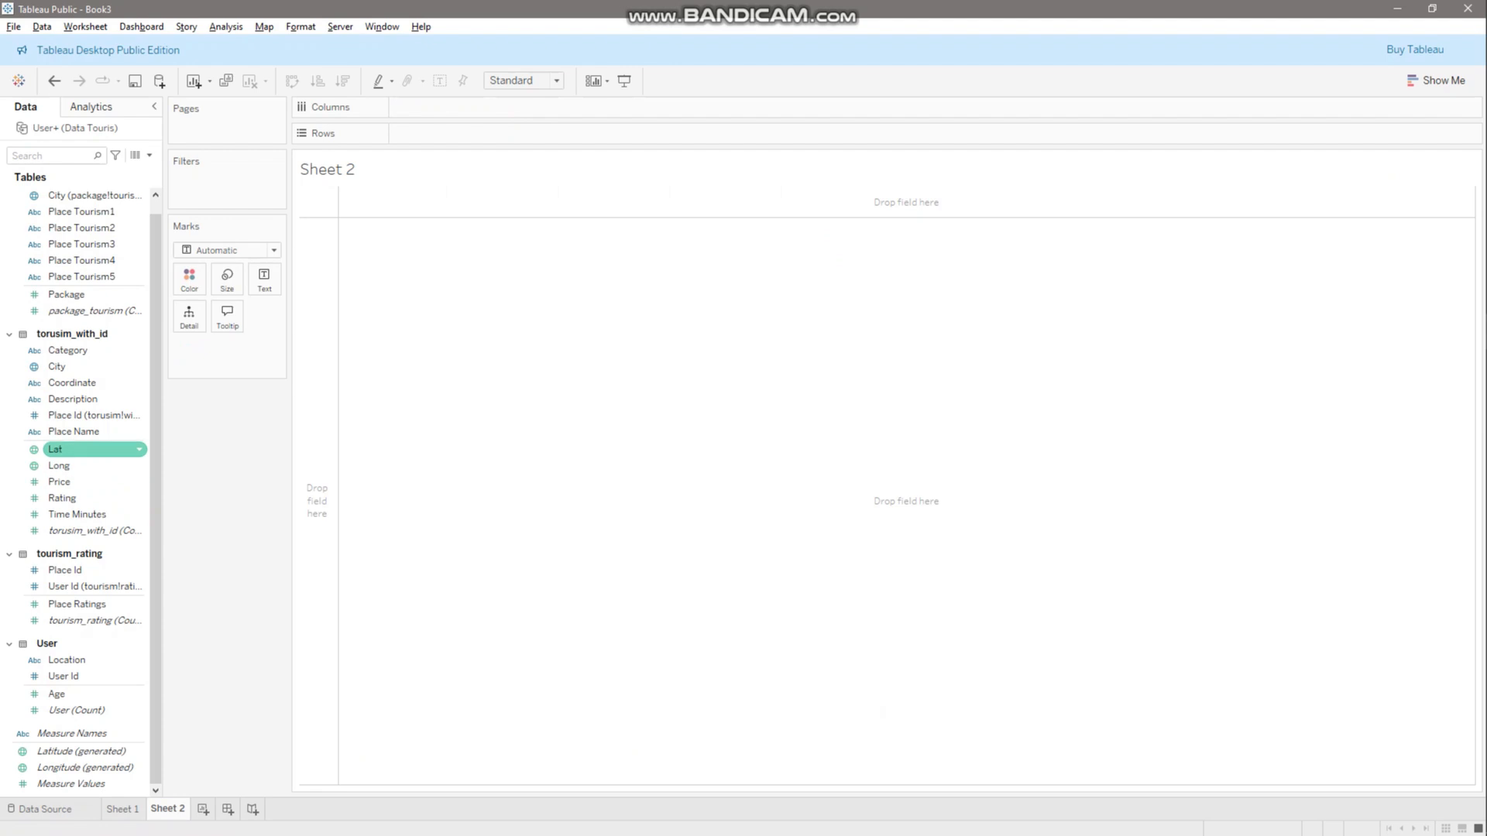
left_click(87, 450)
double_click(87, 449)
left_click(86, 466)
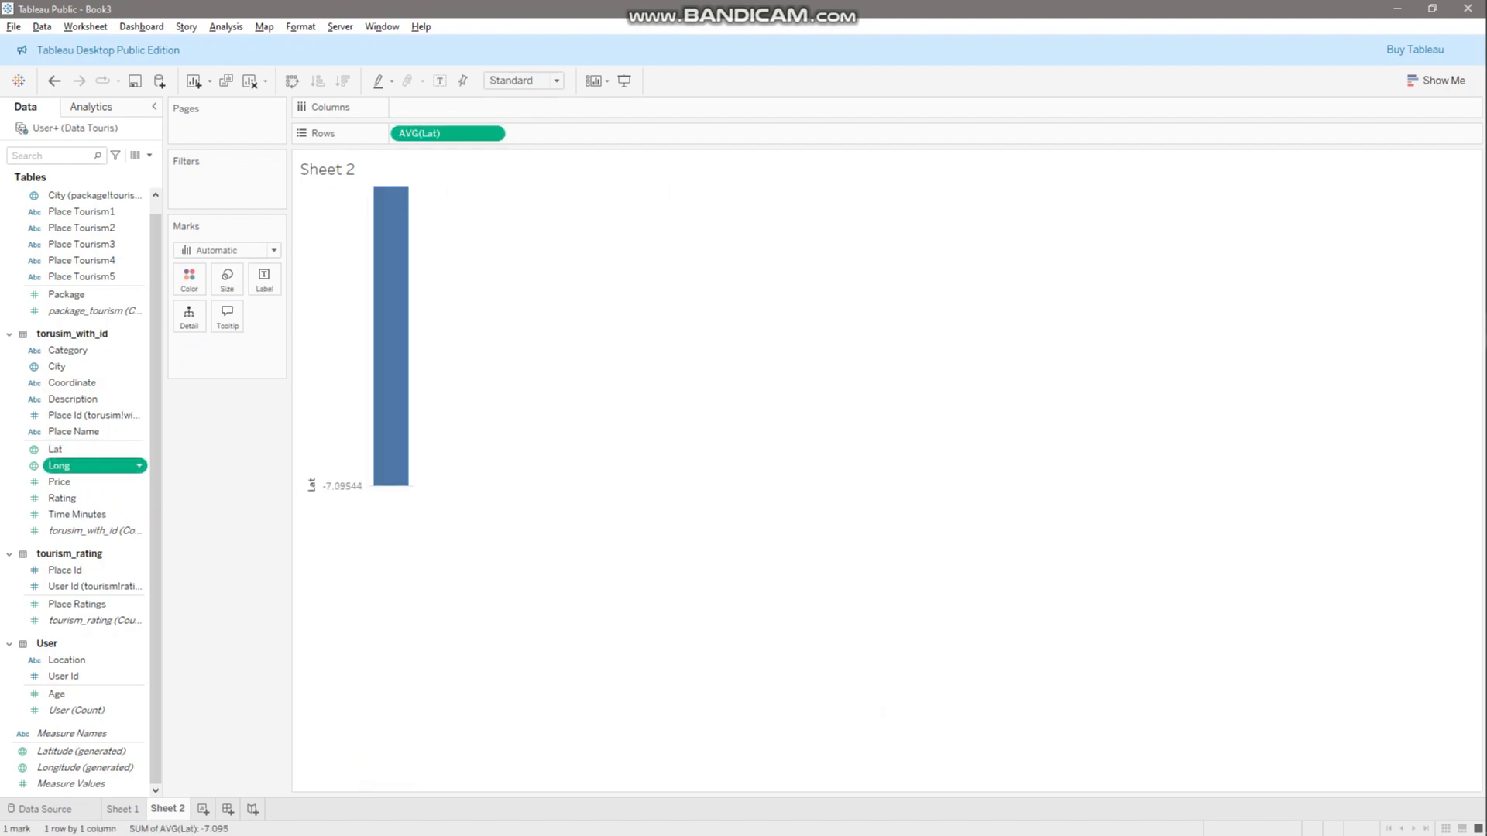
double_click(87, 466)
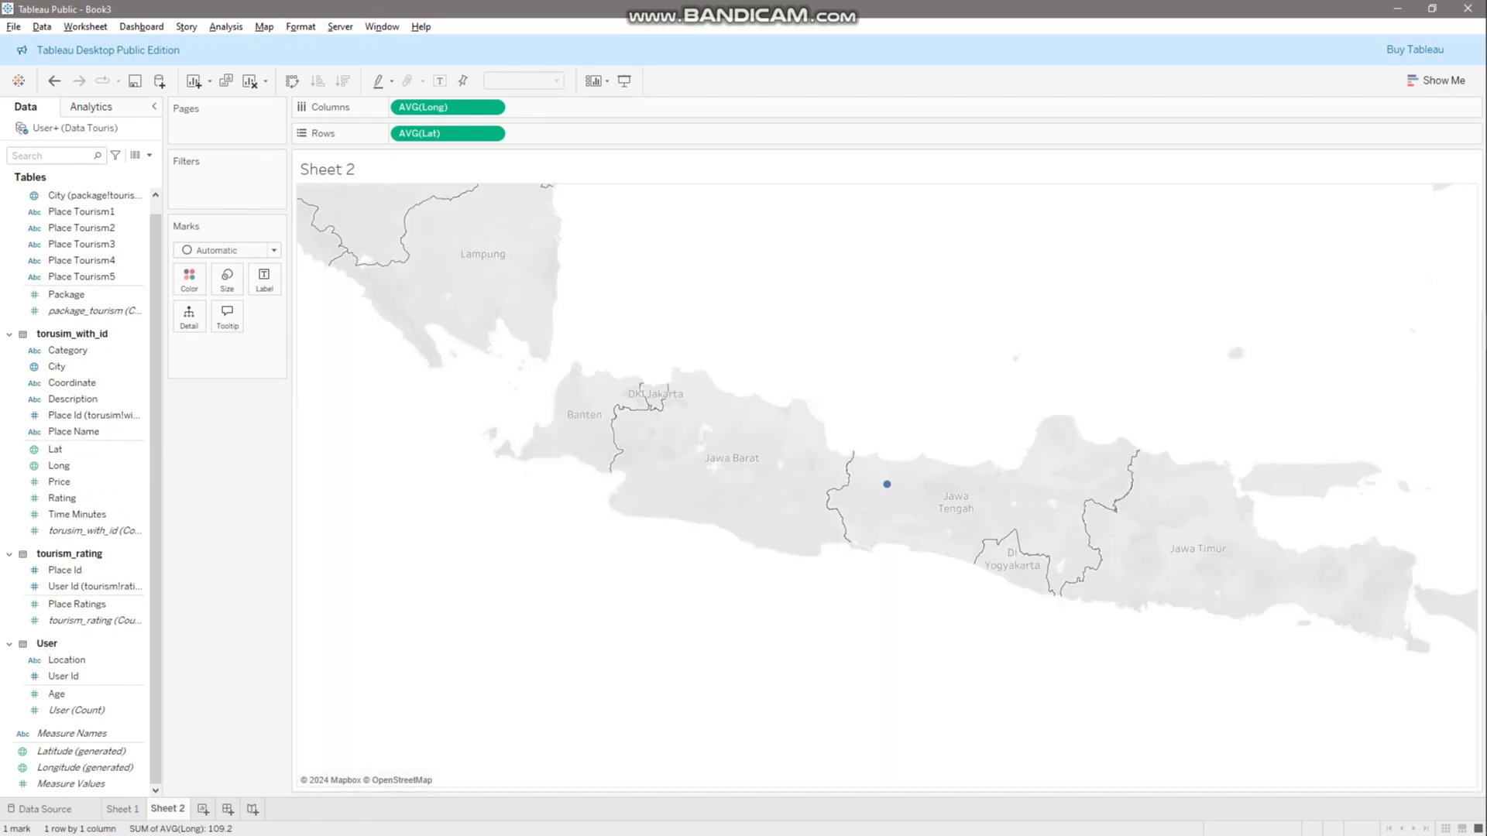
left_click_drag(85, 432, 226, 354)
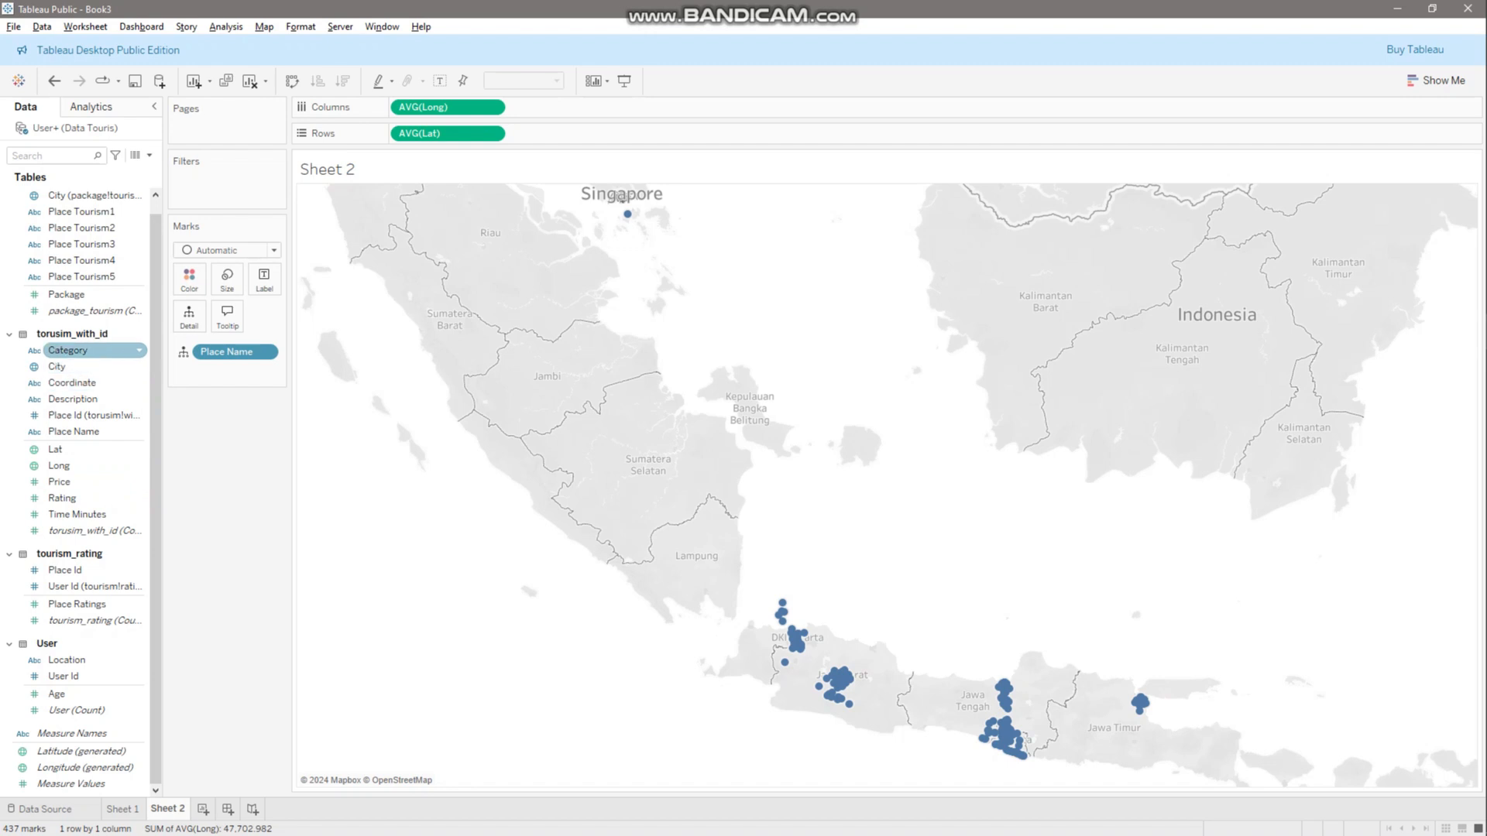
Show a City filter for the map, and encode Price as mark size and Rating as mark colour
right_click(87, 368)
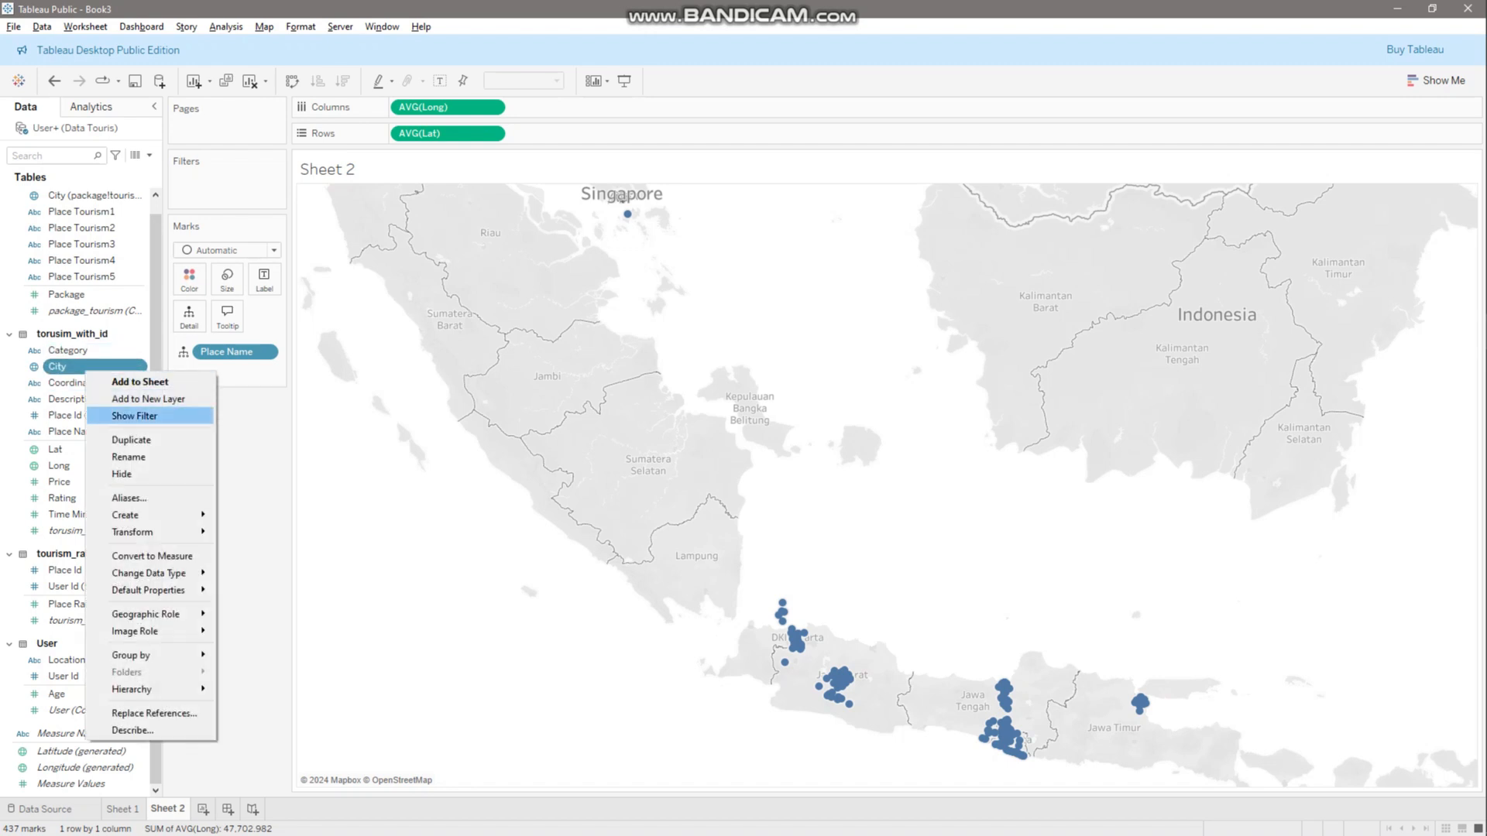
left_click(134, 416)
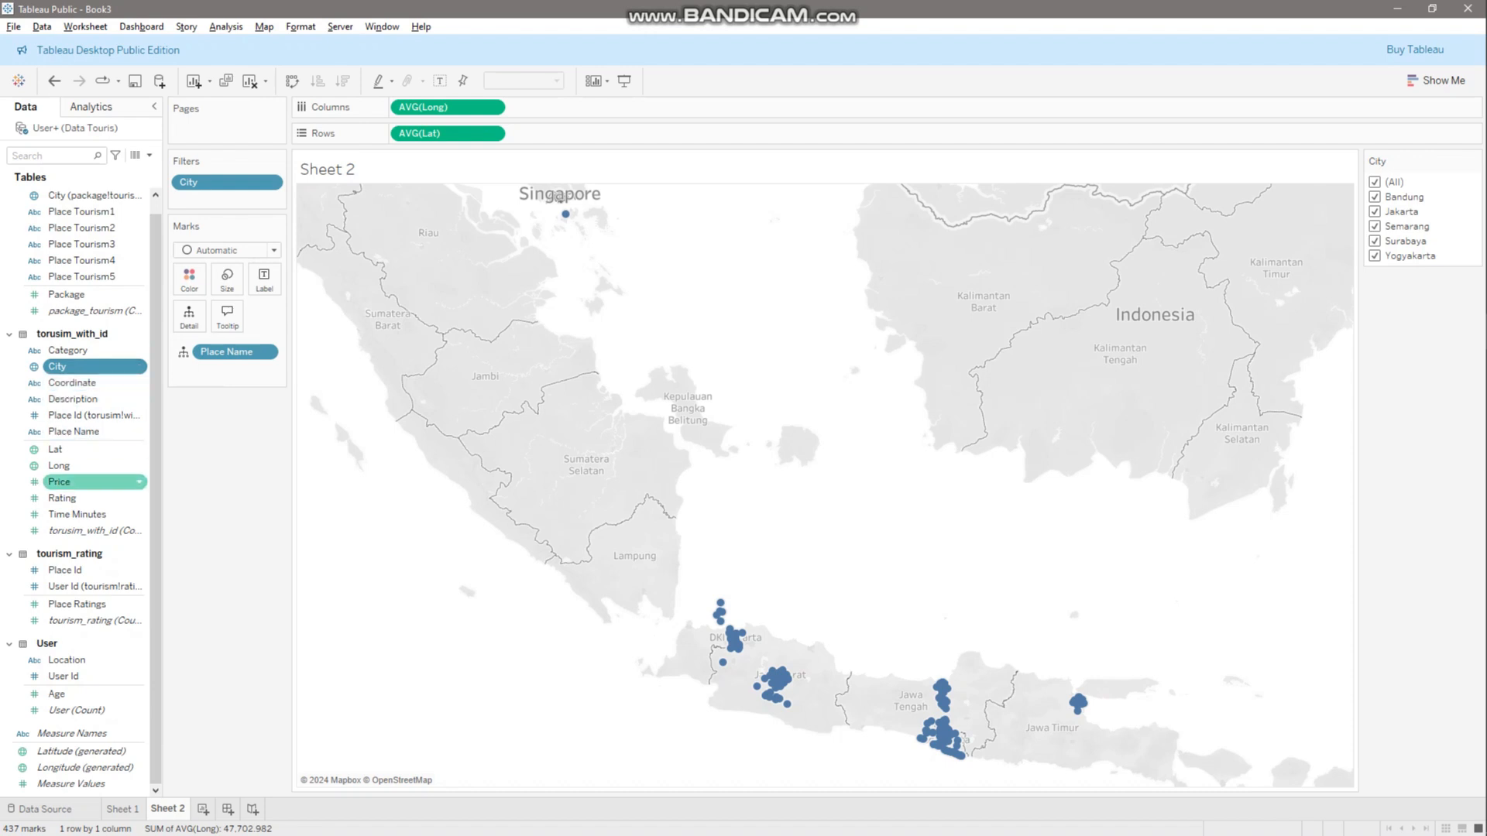
left_click_drag(85, 482, 227, 286)
left_click_drag(62, 498, 188, 280)
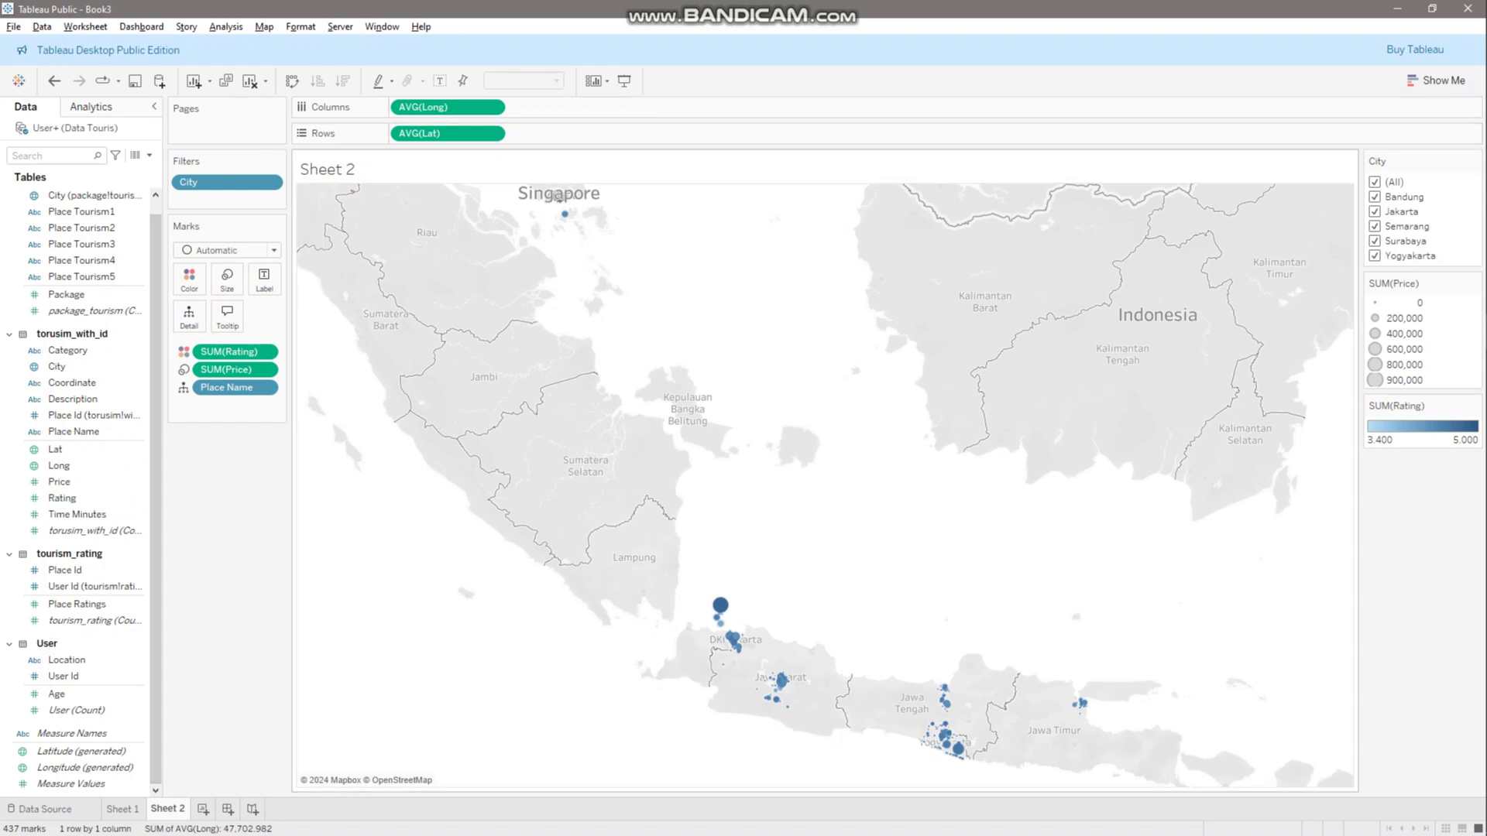
Set the aggregation of the map's Rating colour and Price size measures to Average
left_click(264, 352)
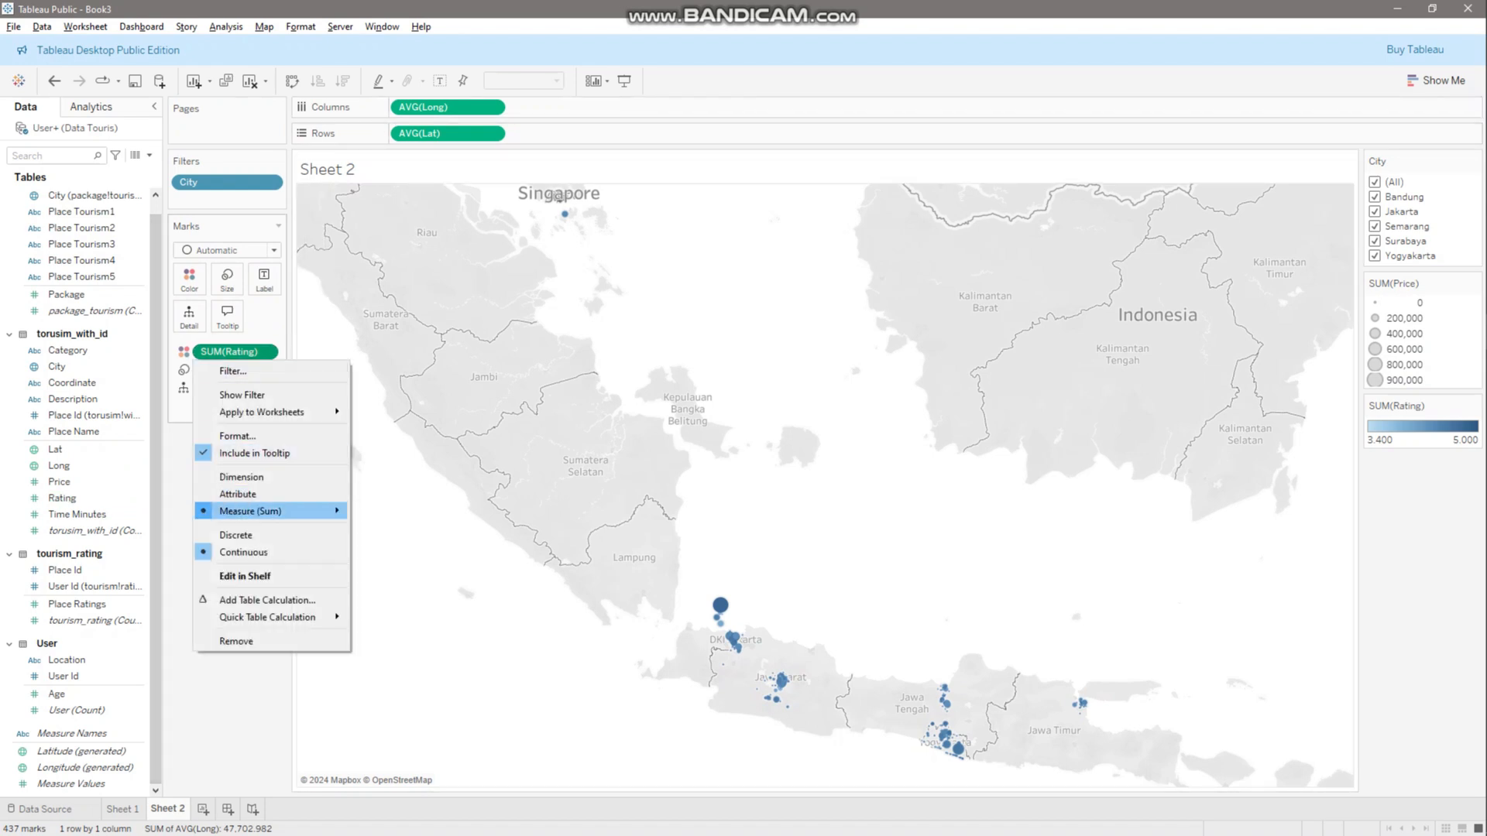
mouse_move(271, 511)
left_click(389, 528)
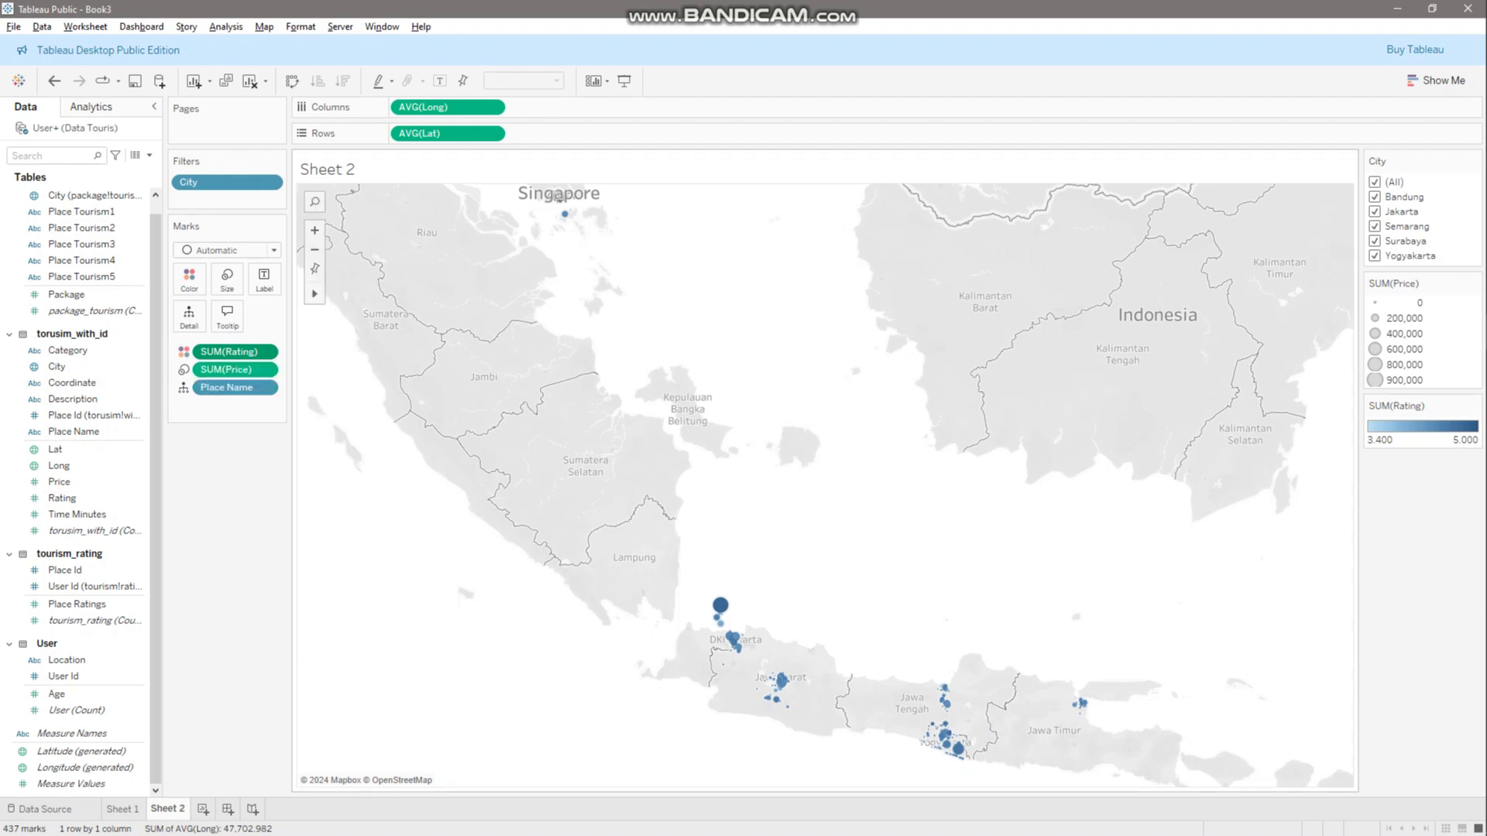
left_click(264, 369)
mouse_move(278, 528)
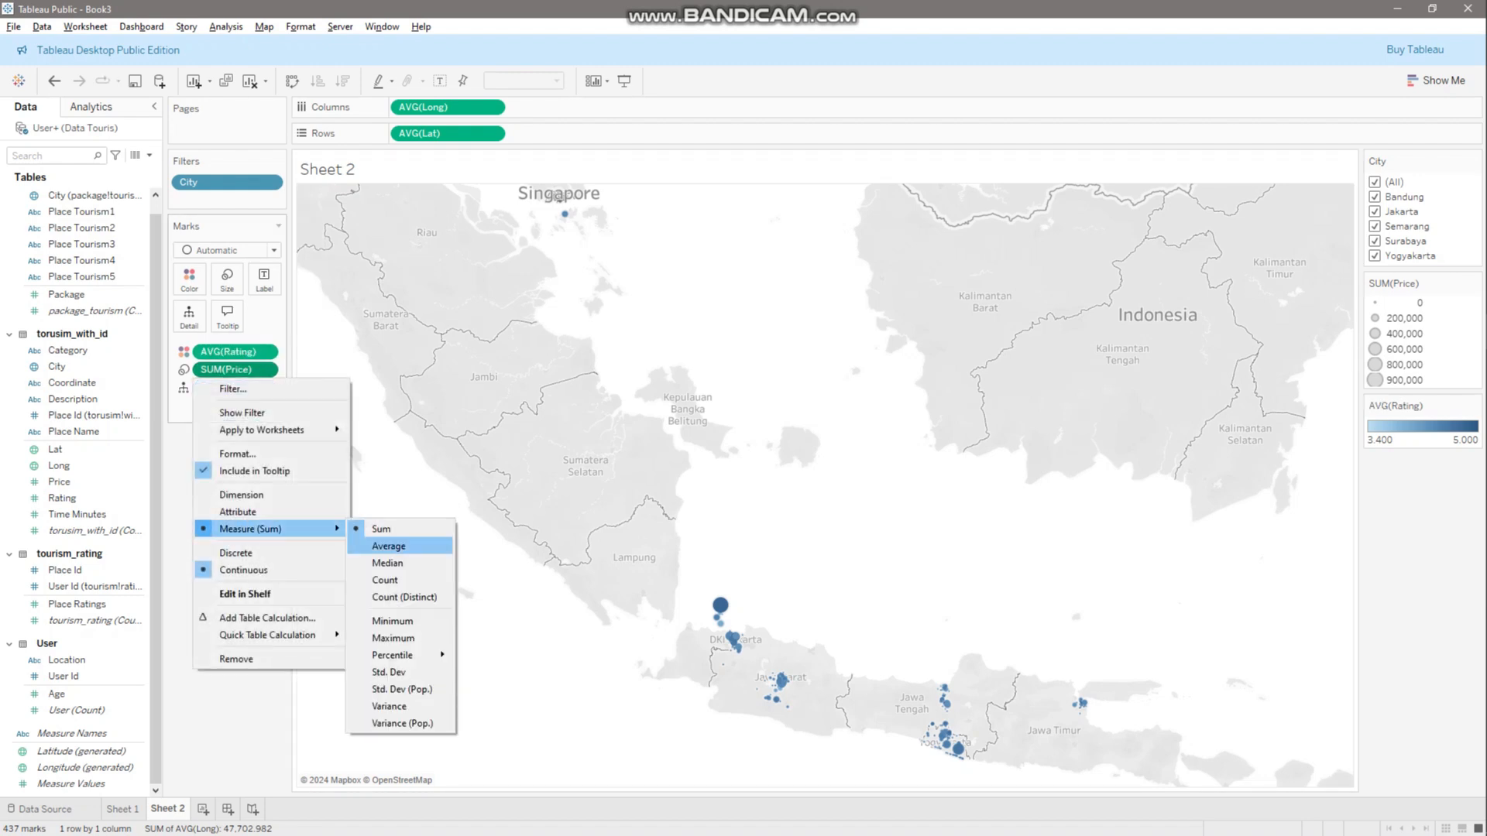
left_click(387, 546)
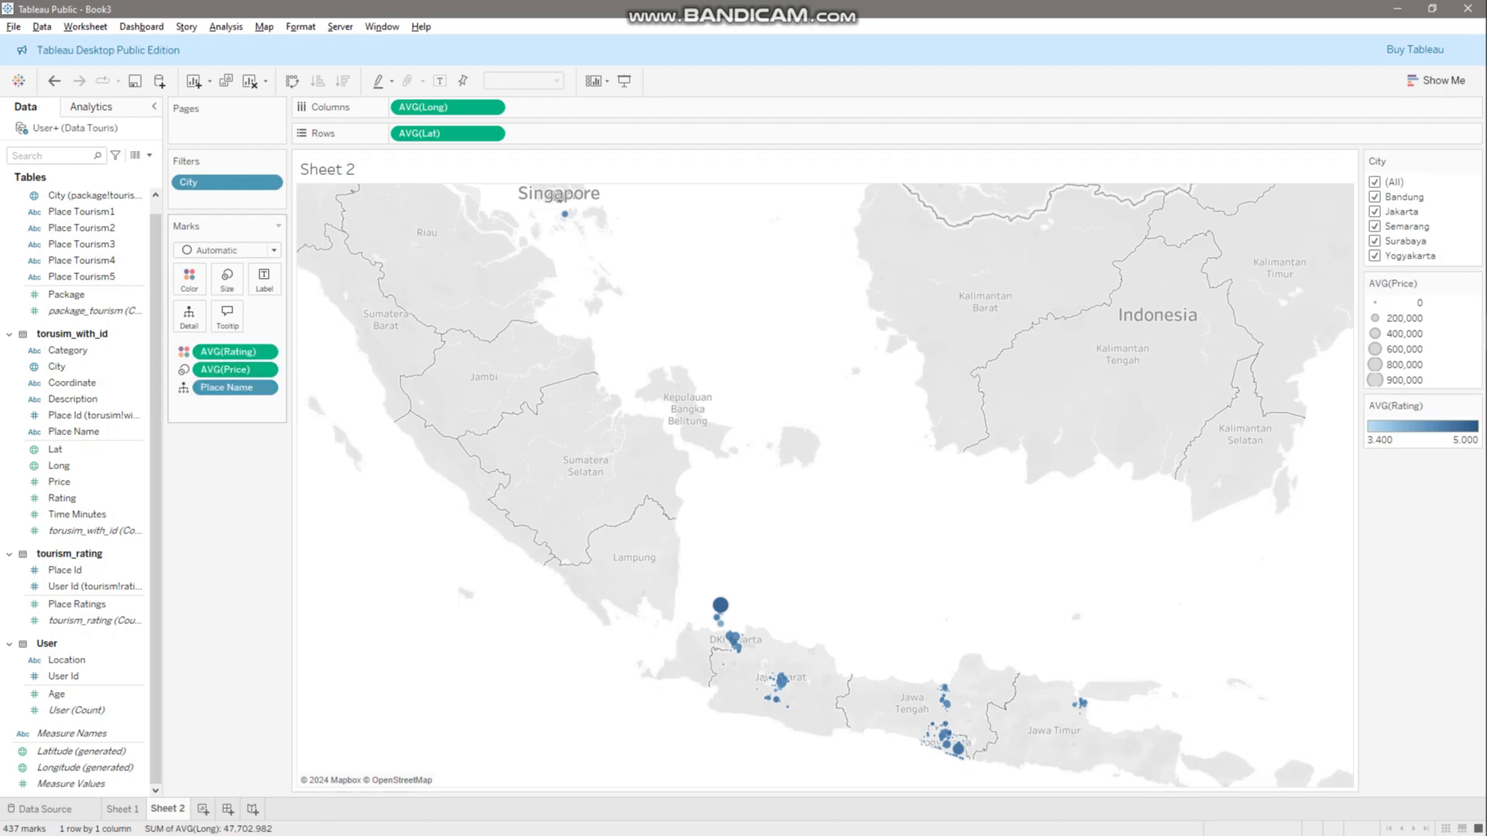
Recolour the map's average Rating with the Green-Gold palette in stepped colour
left_click(189, 278)
left_click(243, 329)
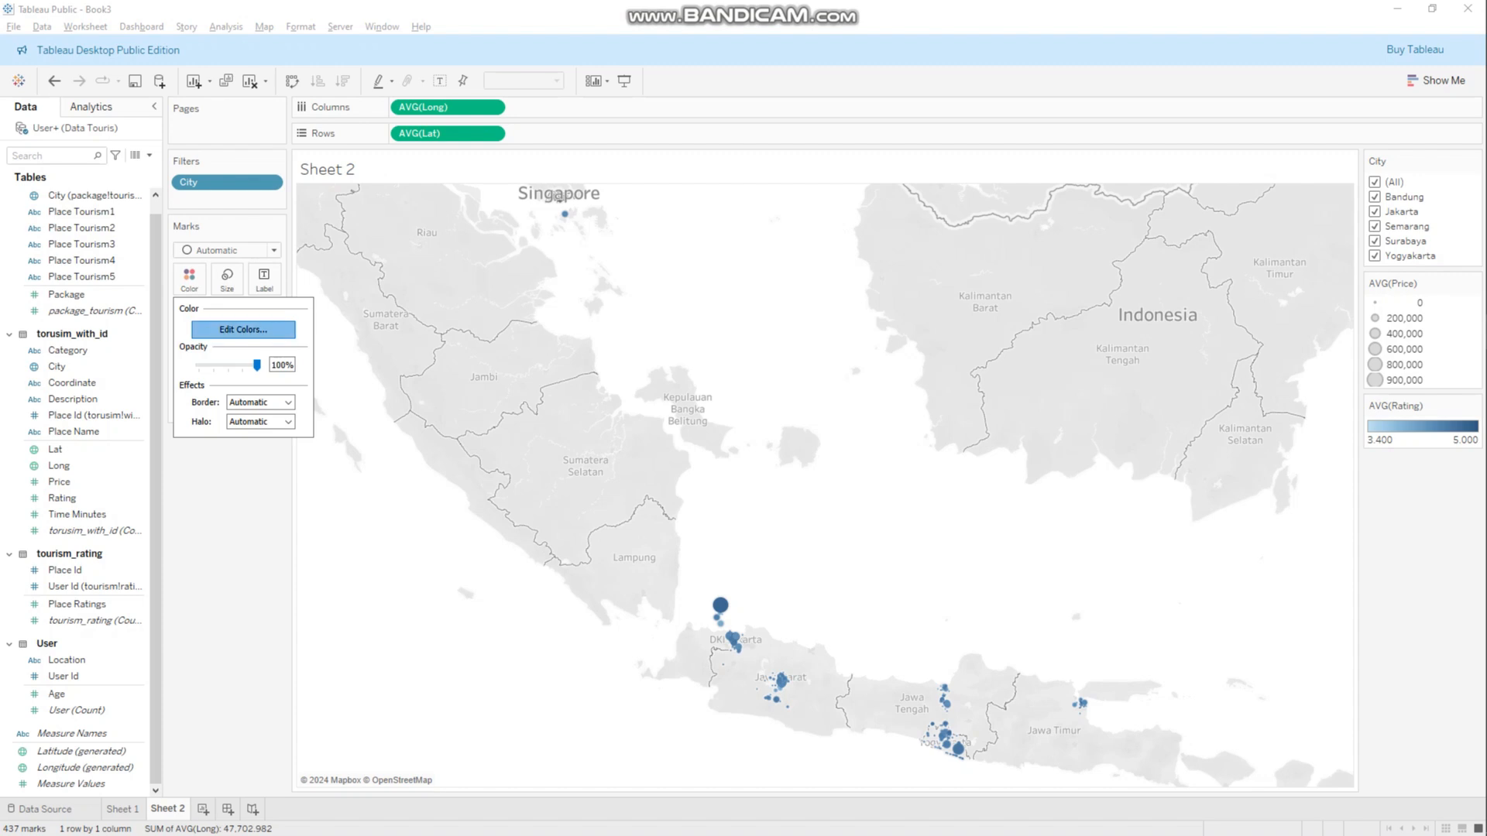
left_click(744, 361)
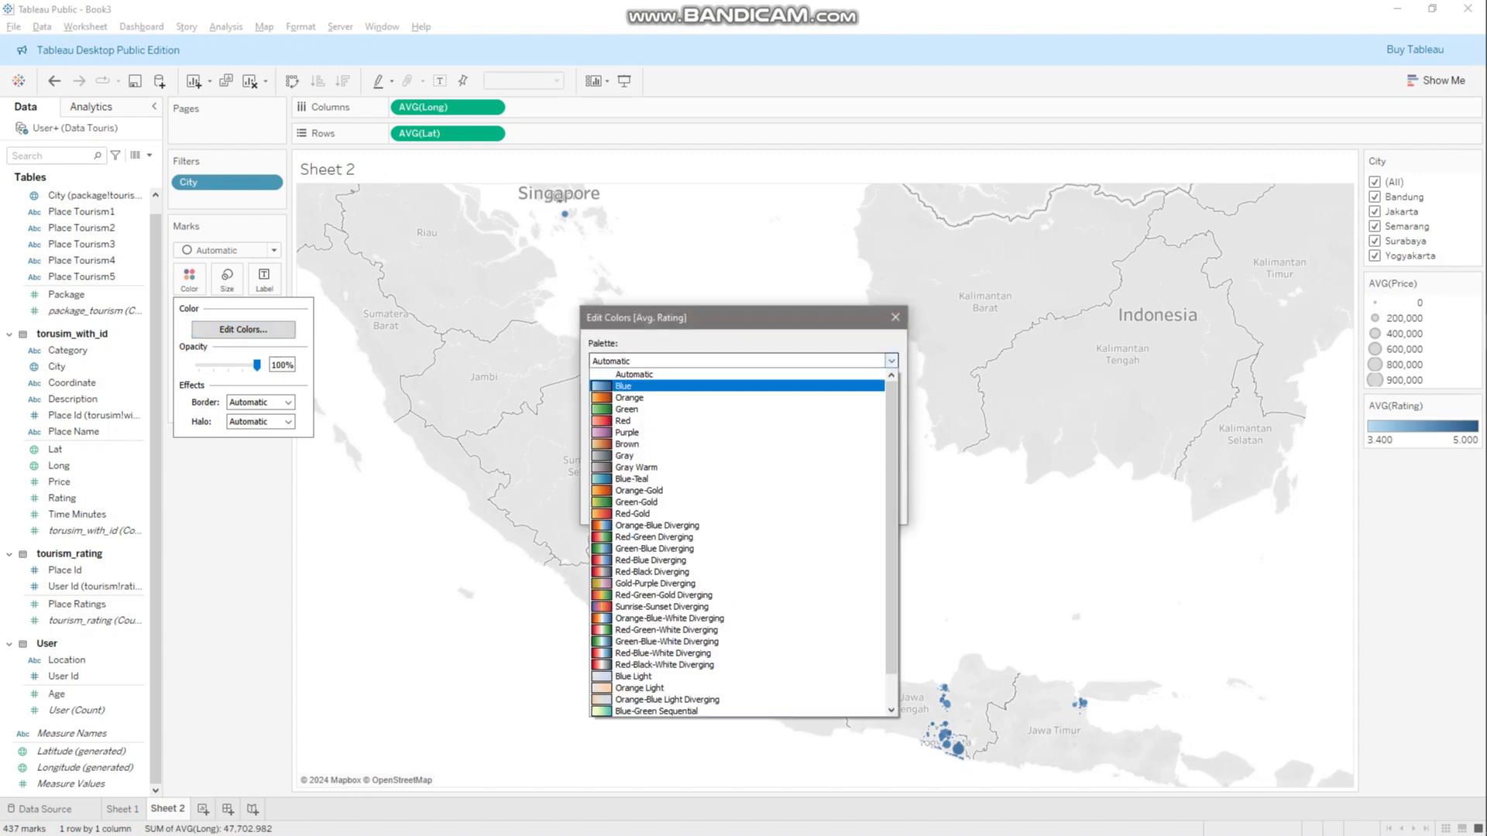
left_click(697, 503)
left_click(594, 426)
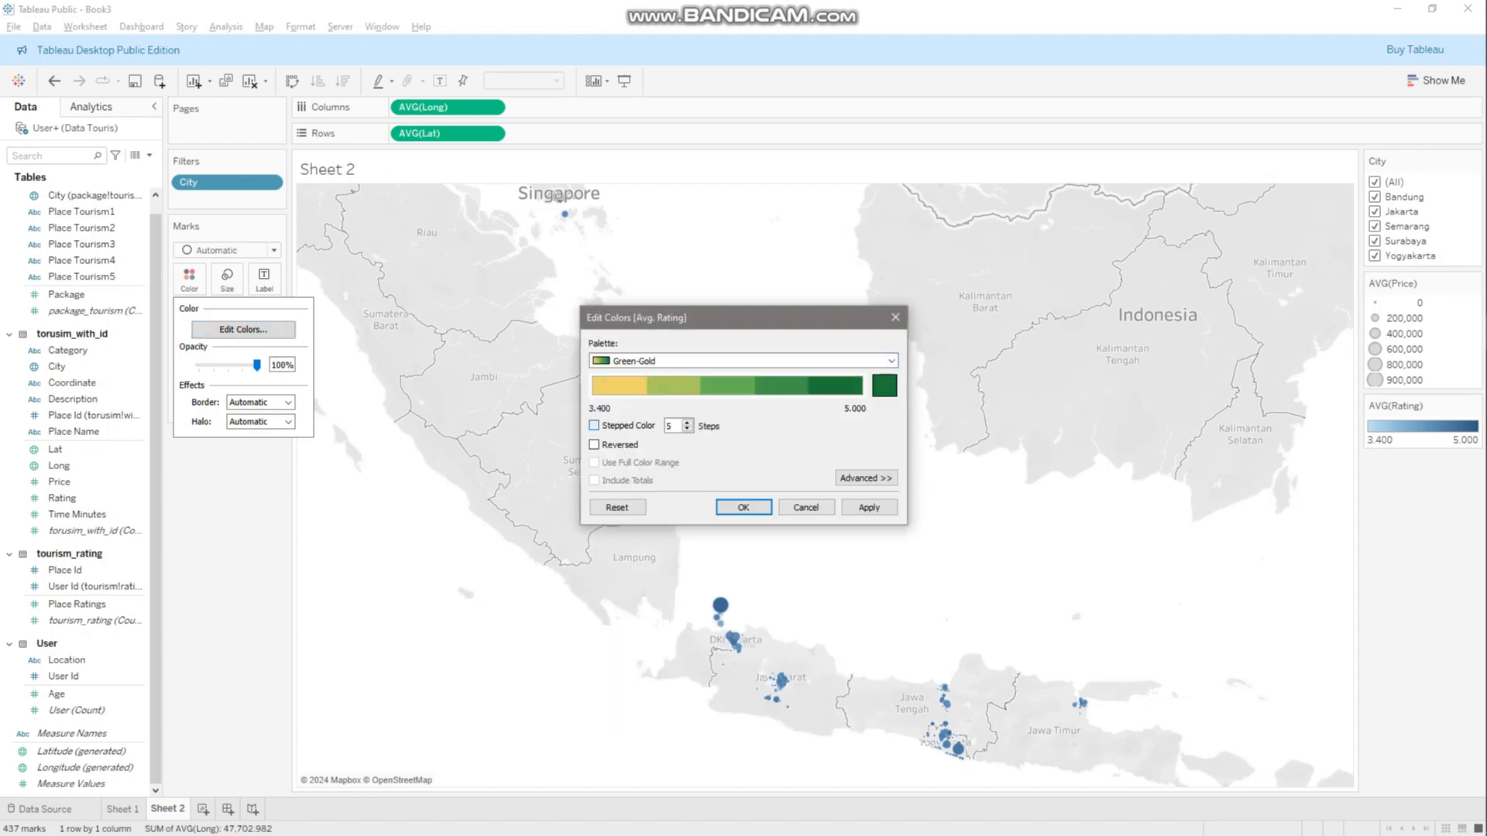
left_click(744, 508)
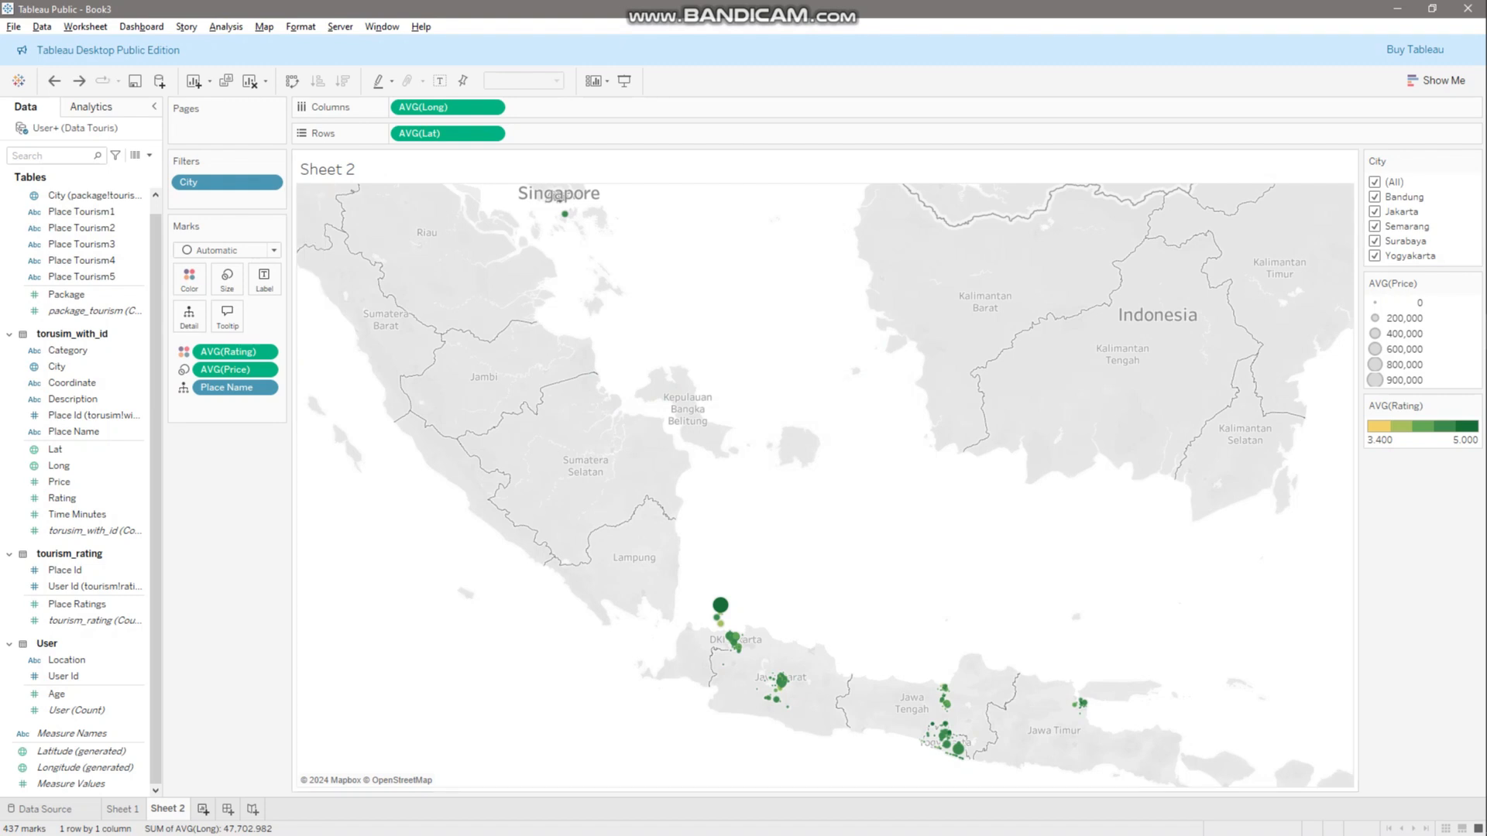
Create a new worksheet and chart Price and Rating as bars in rows, with City in the columns
key("ctrl+m")
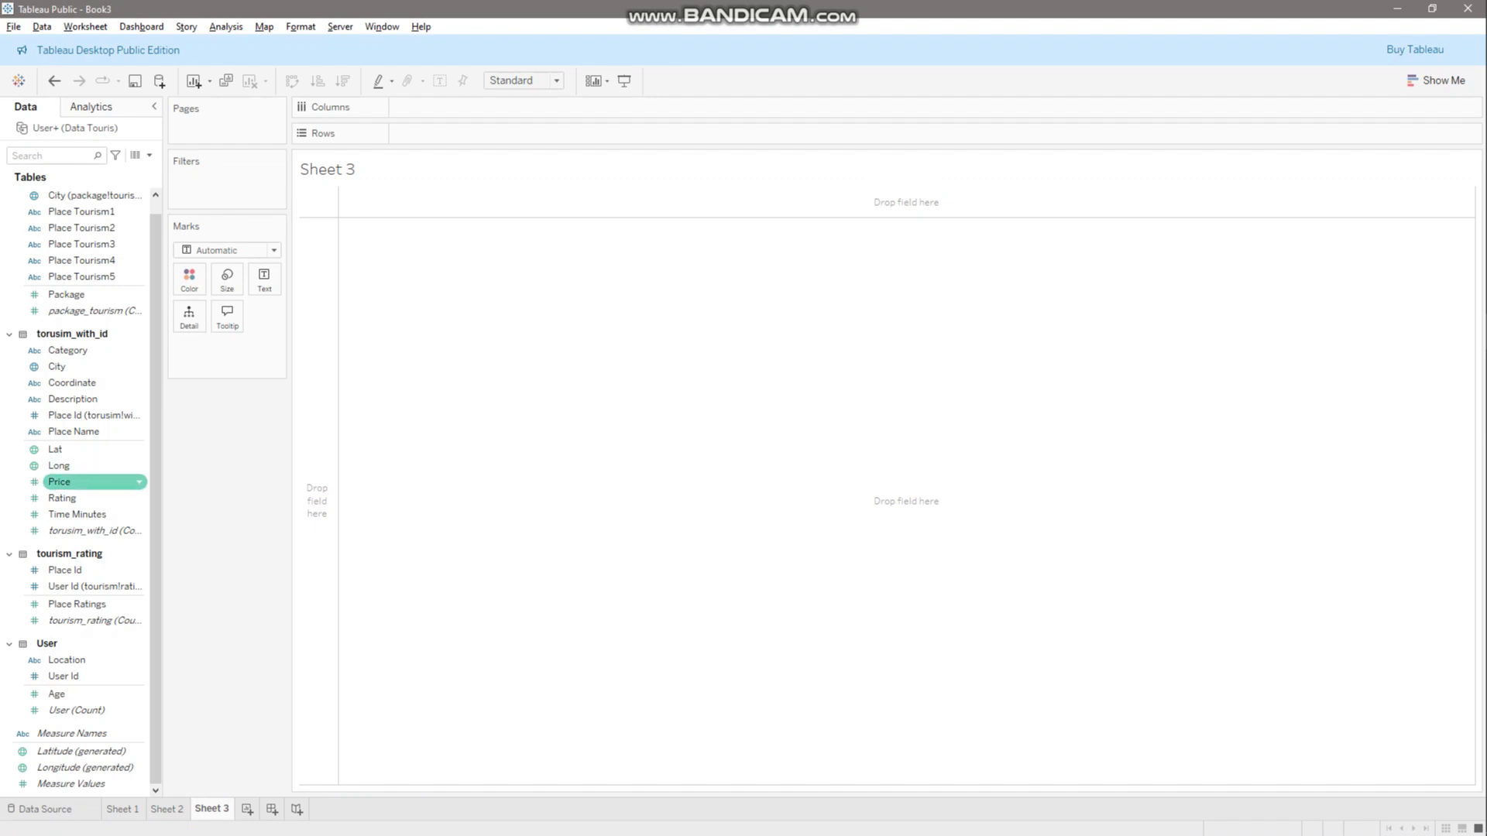
left_click(86, 482)
left_click(85, 498, "ctrl")
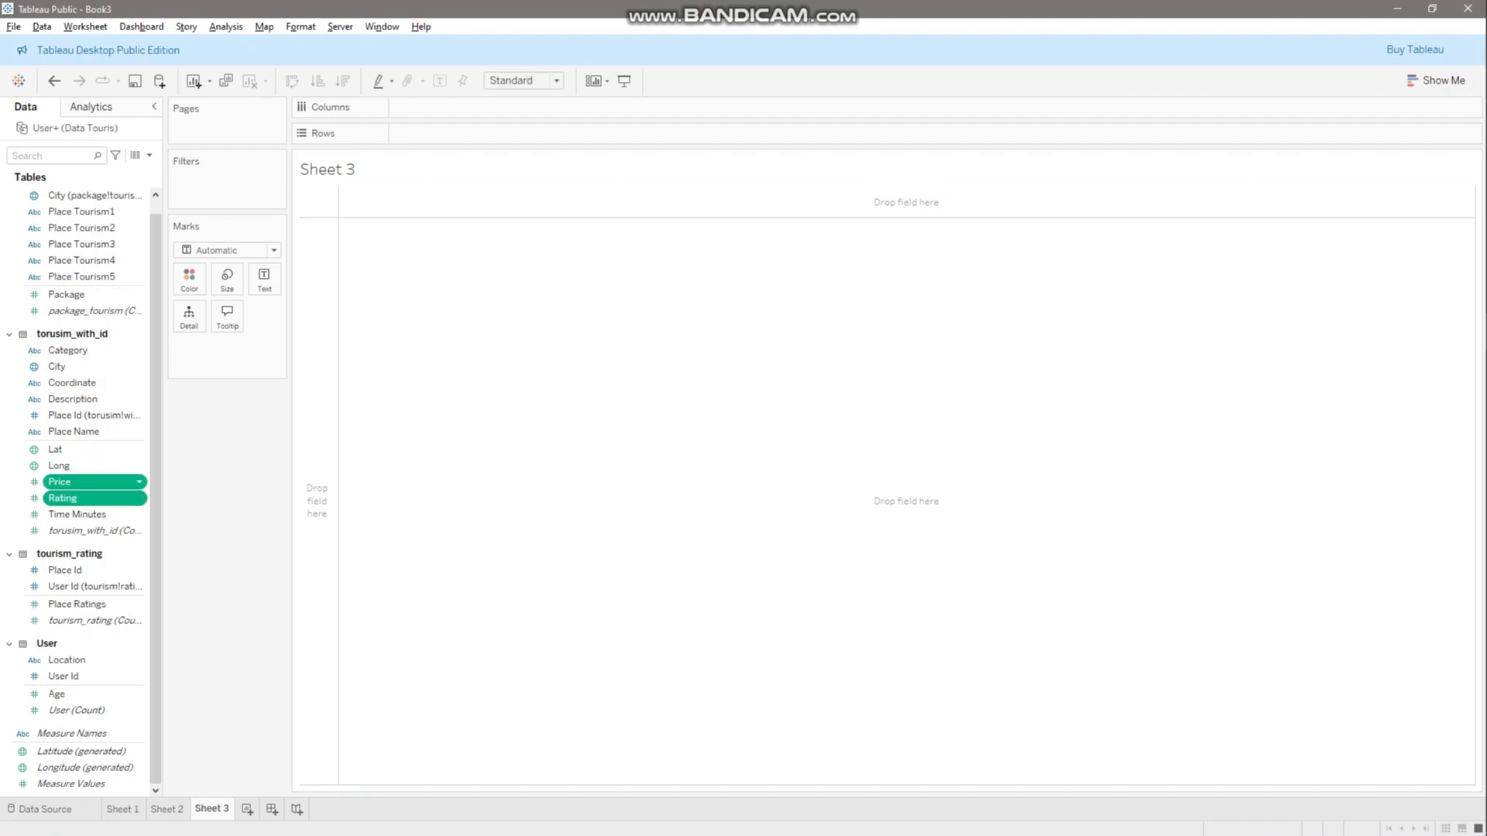
mouse_move(86, 486)
left_mouse_down()
mouse_move(159, 449)
mouse_move(372, 233)
mouse_move(433, 136)
left_mouse_up()
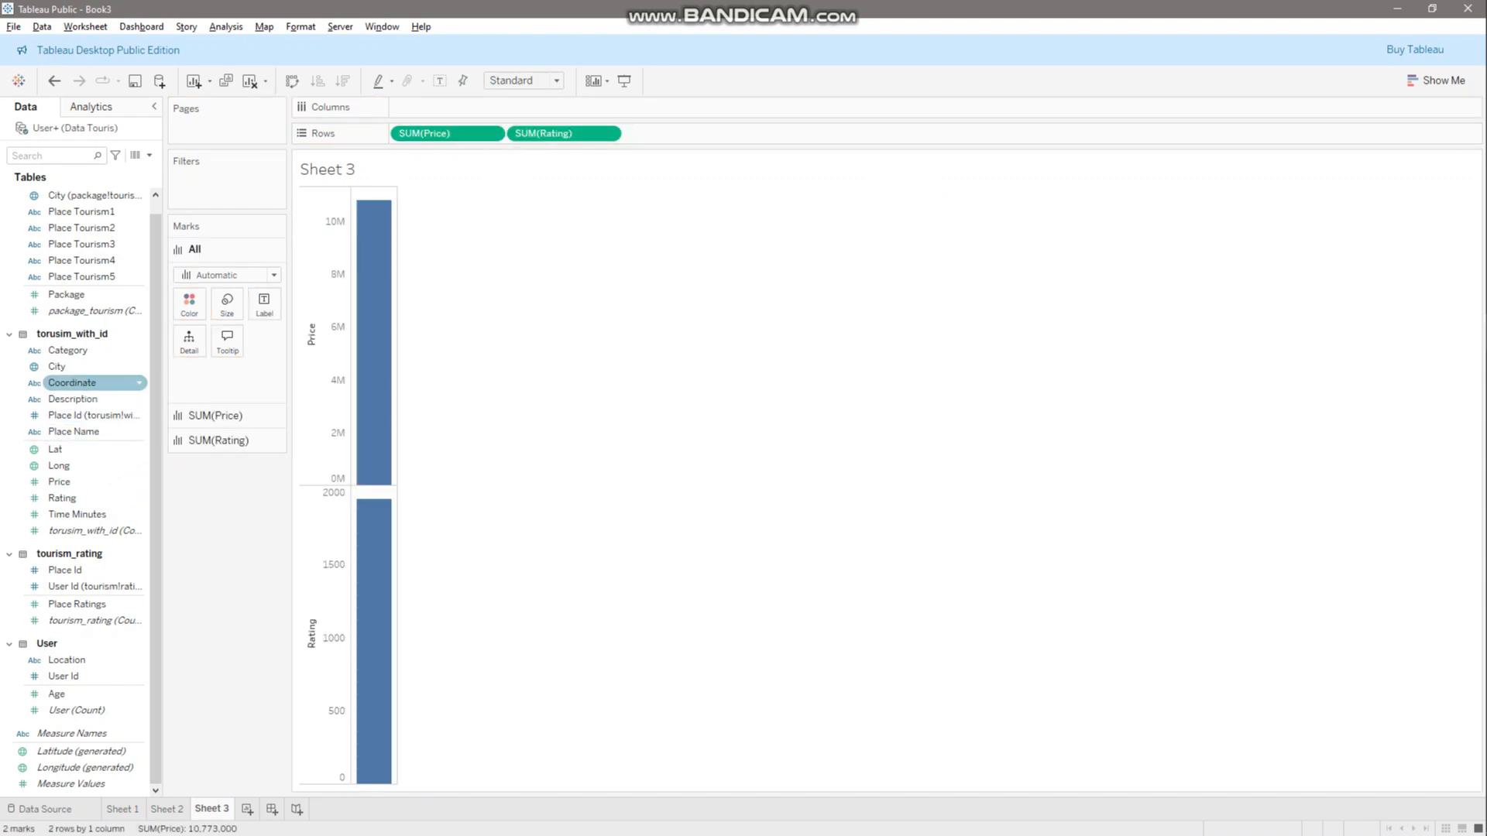
left_click_drag(77, 367, 449, 107)
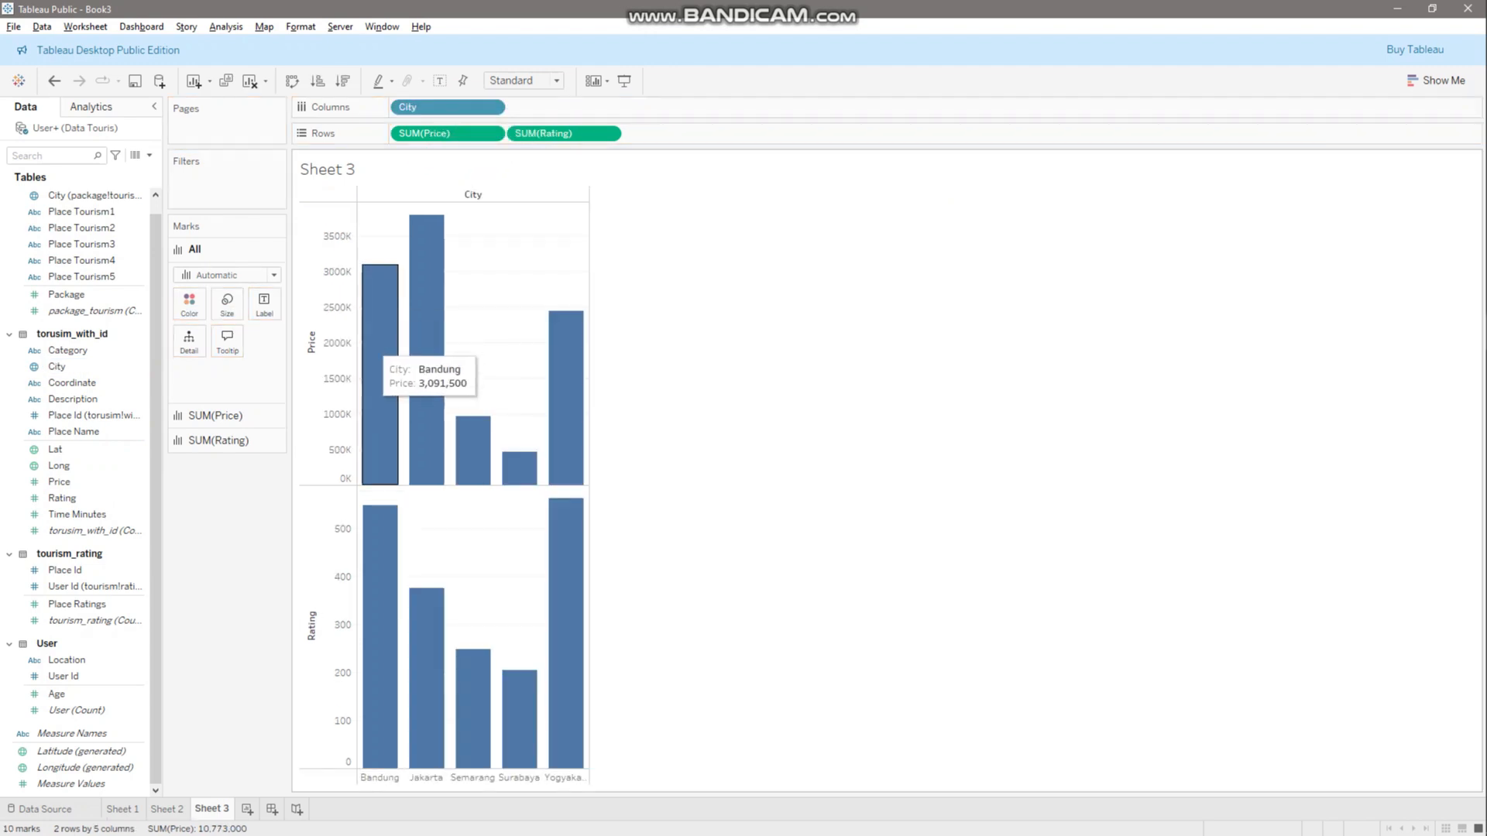
Set the aggregation of both the Price and Rating row measures to Average
left_click(491, 133)
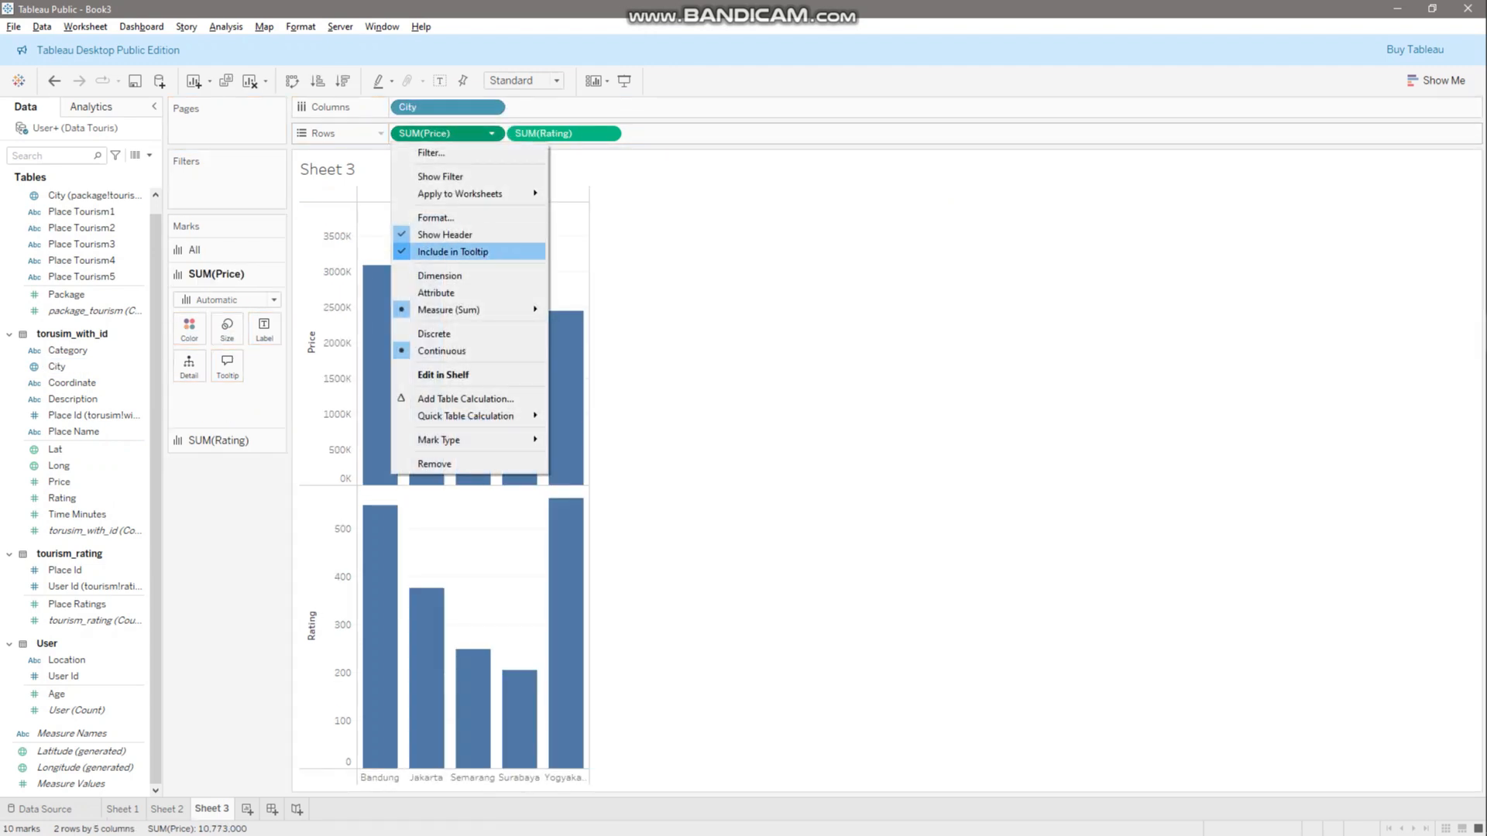
mouse_move(465, 310)
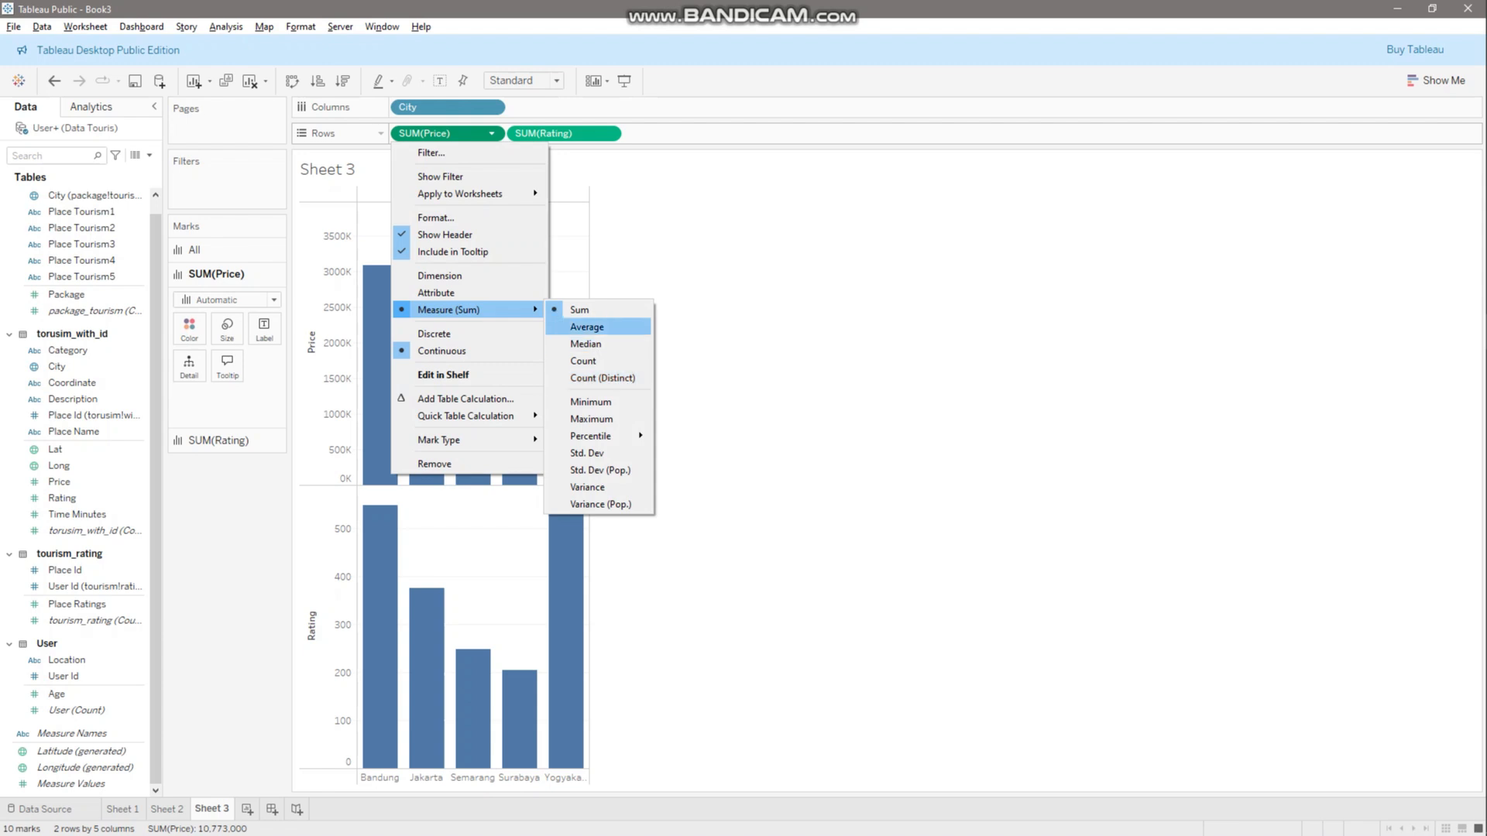
left_click(586, 327)
left_click(608, 133)
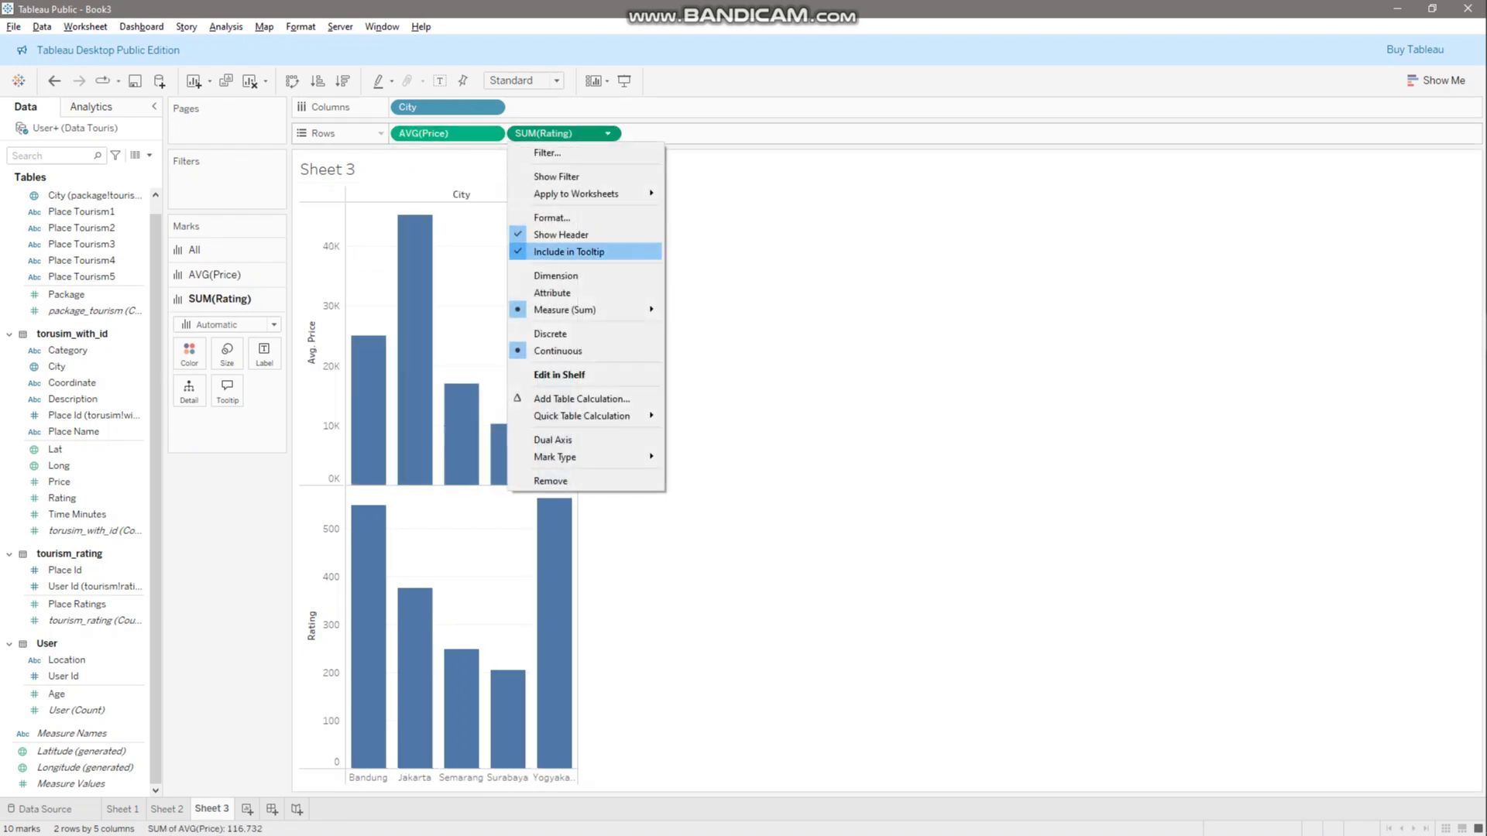
mouse_move(588, 310)
left_click(702, 327)
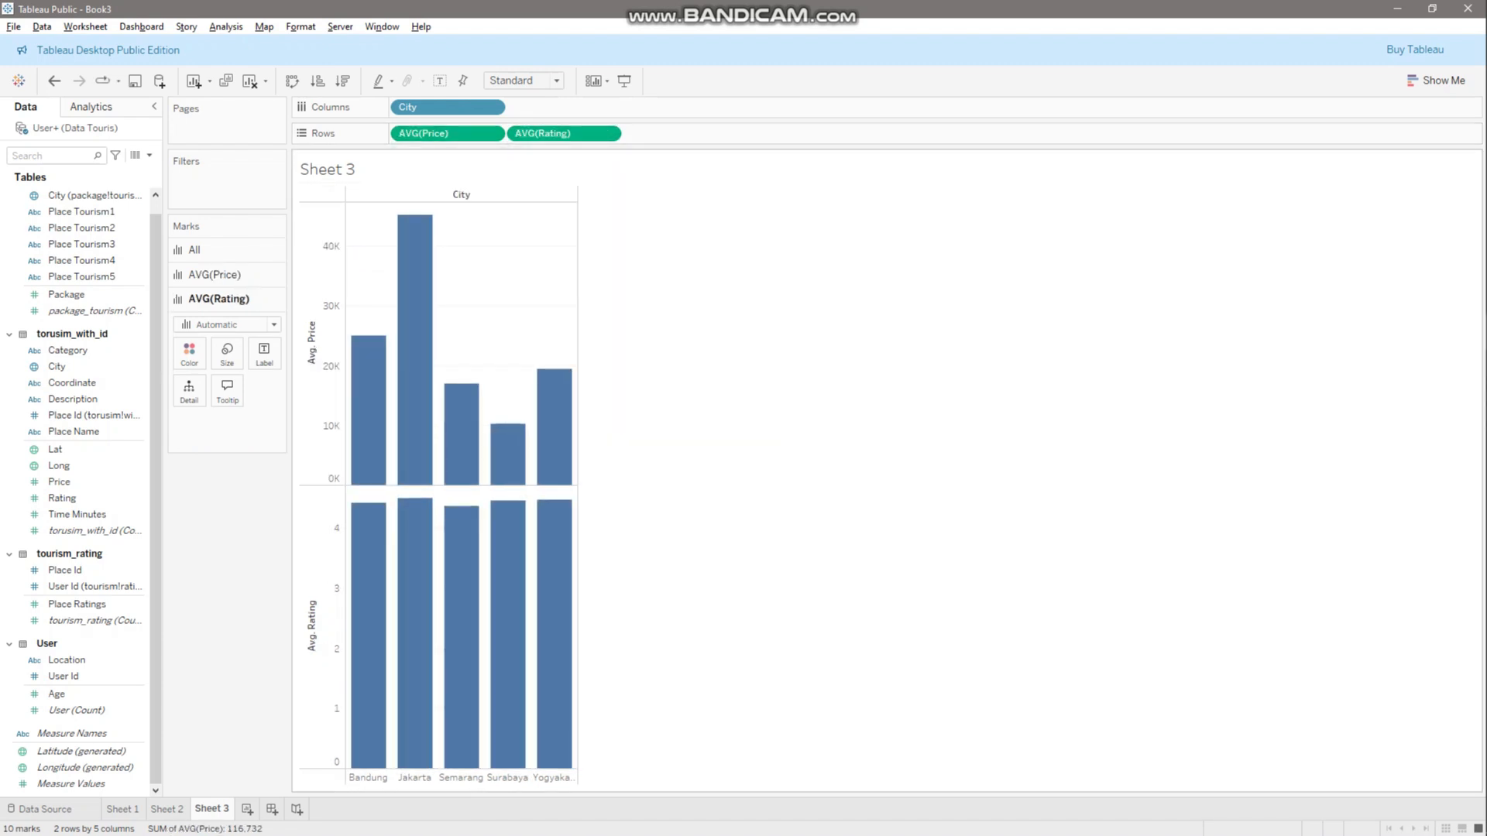
left_click(416, 333)
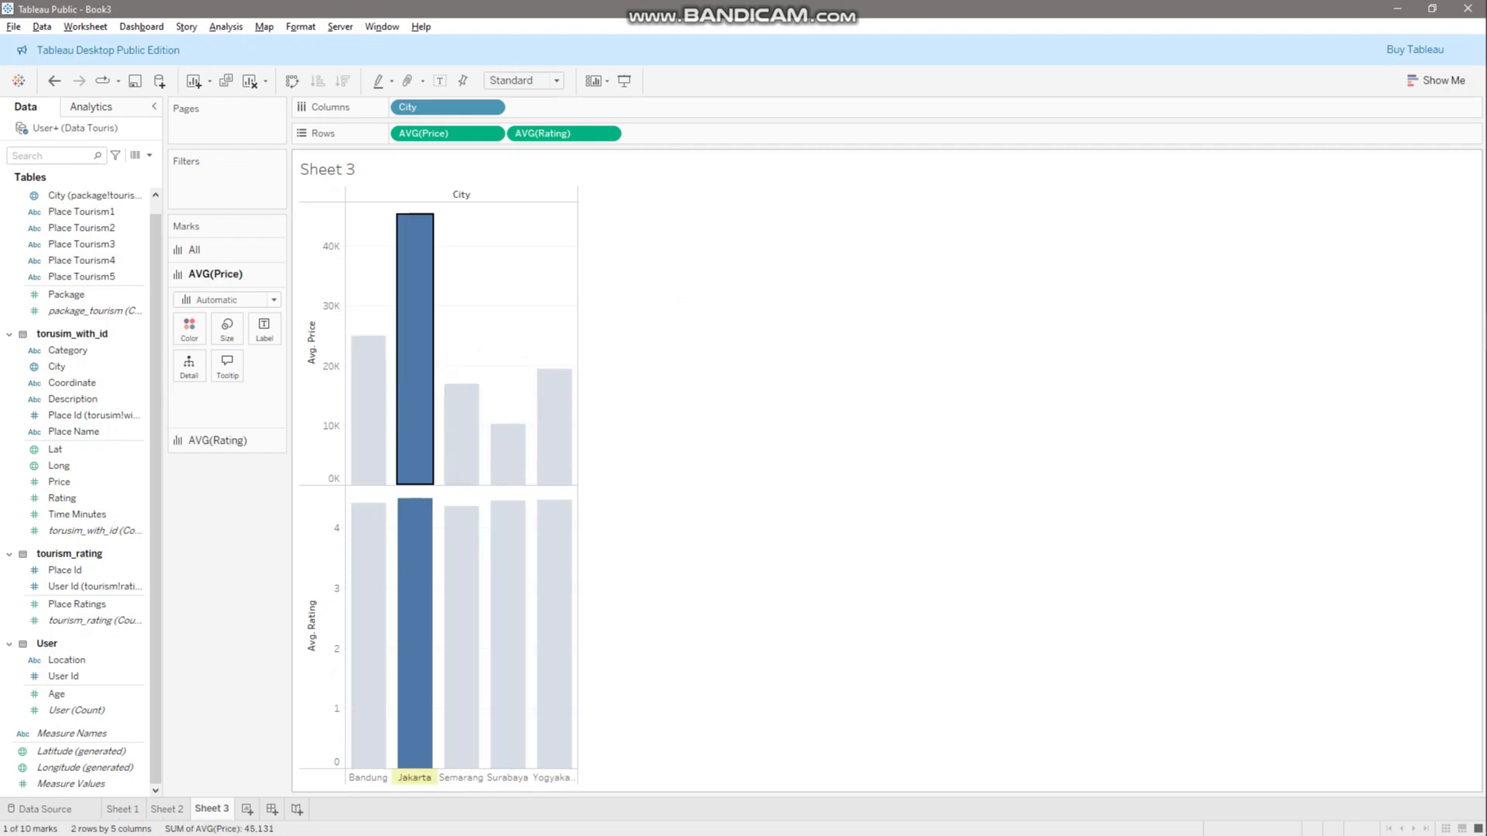
left_click(658, 495)
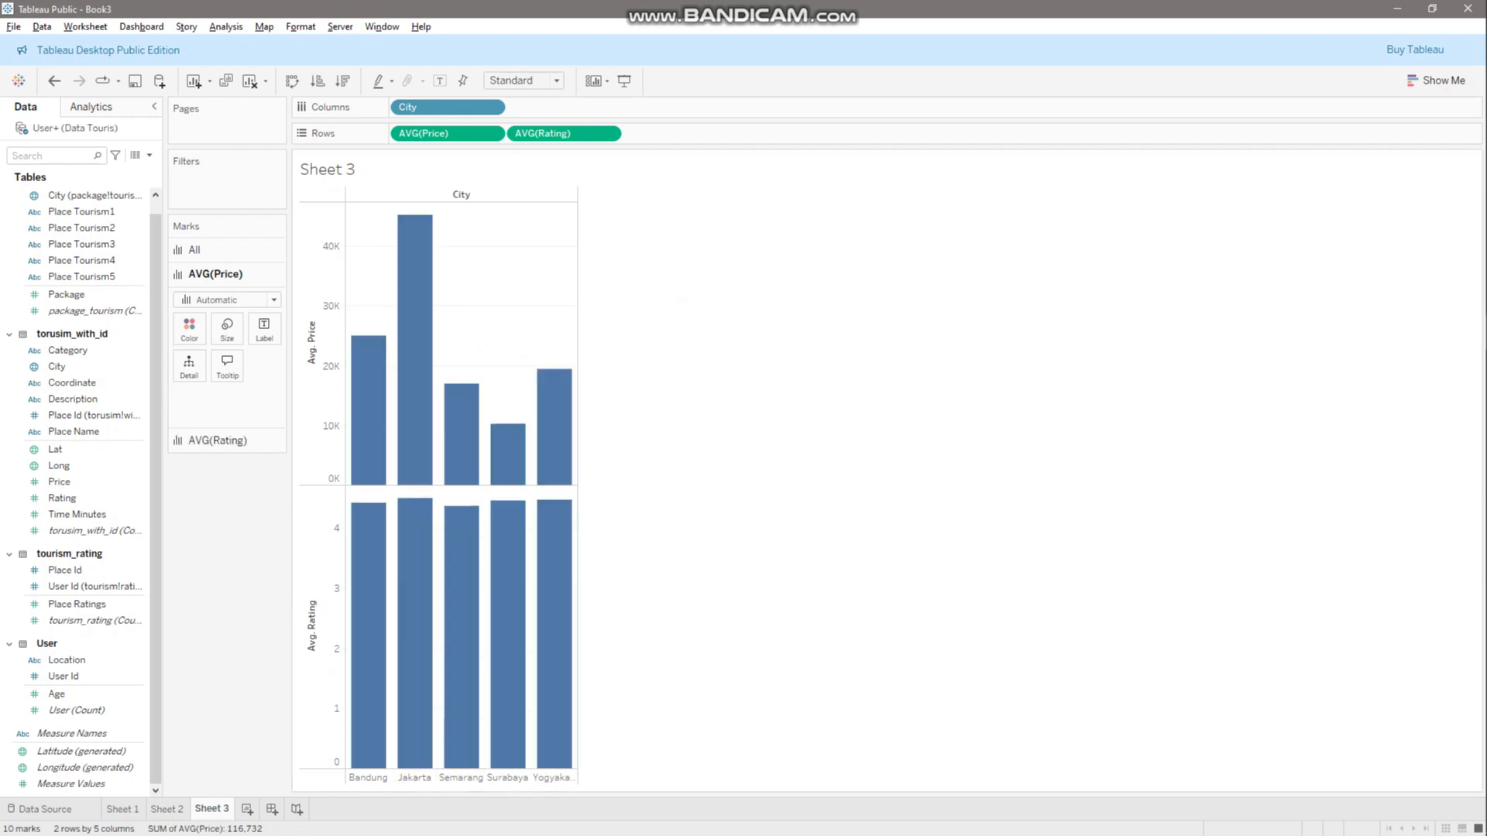
Create a new worksheet and combine City and Category into a hierarchy named "City, Category"
left_click(247, 809)
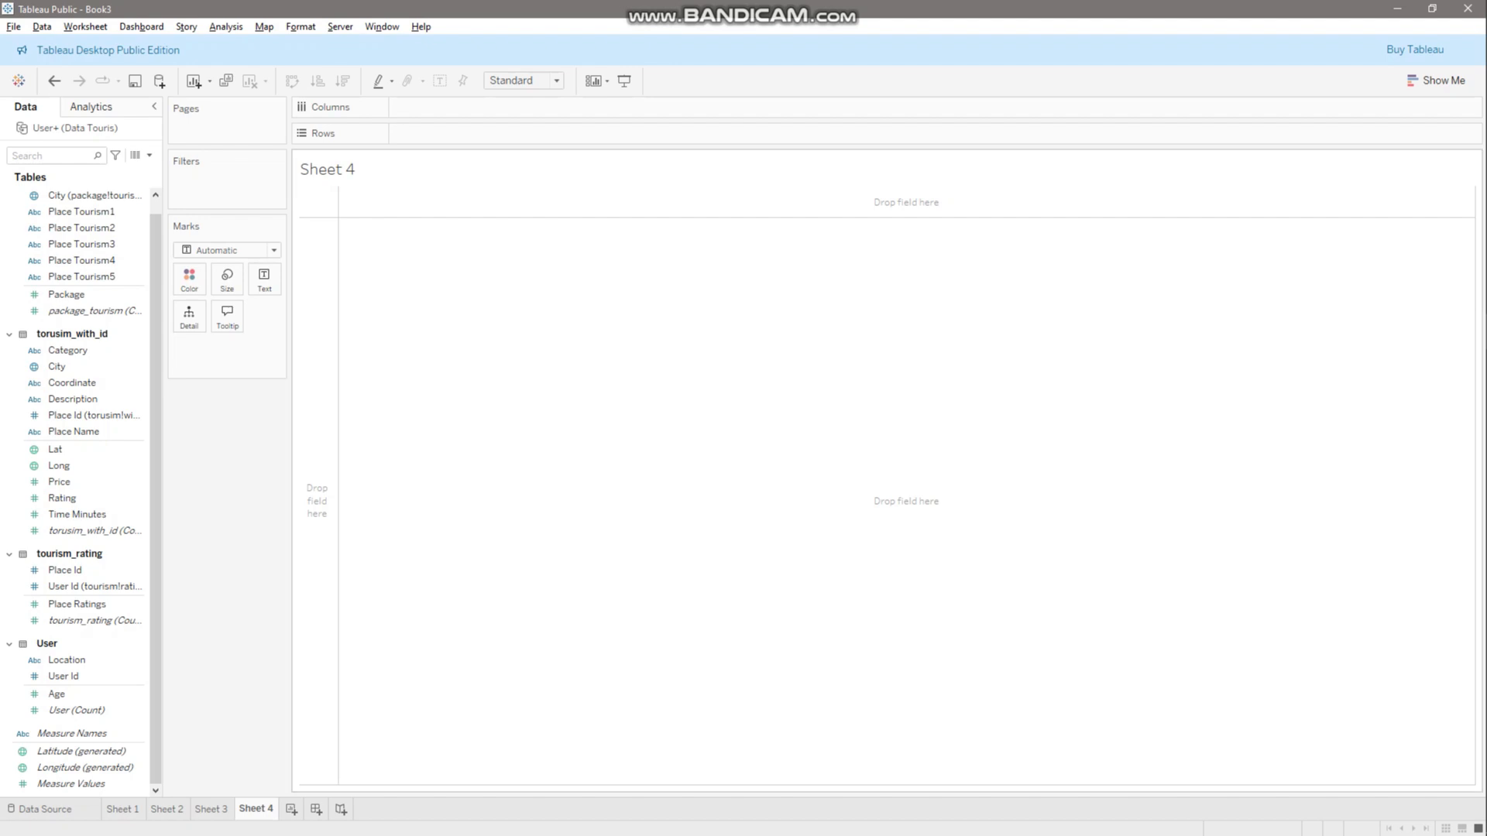
left_click_drag(430, 459, 543, 392)
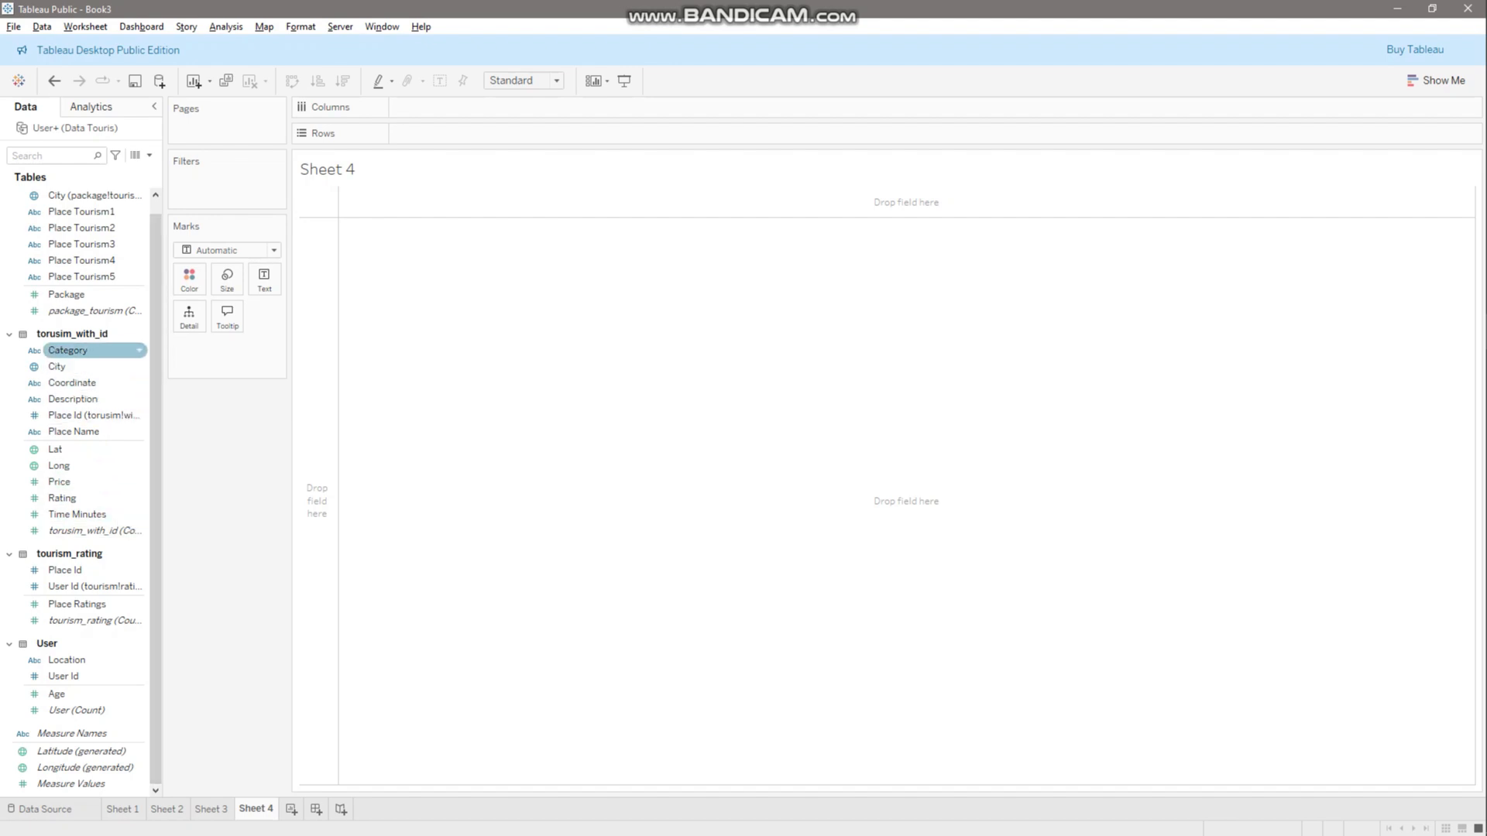
left_click_drag(78, 350, 78, 366)
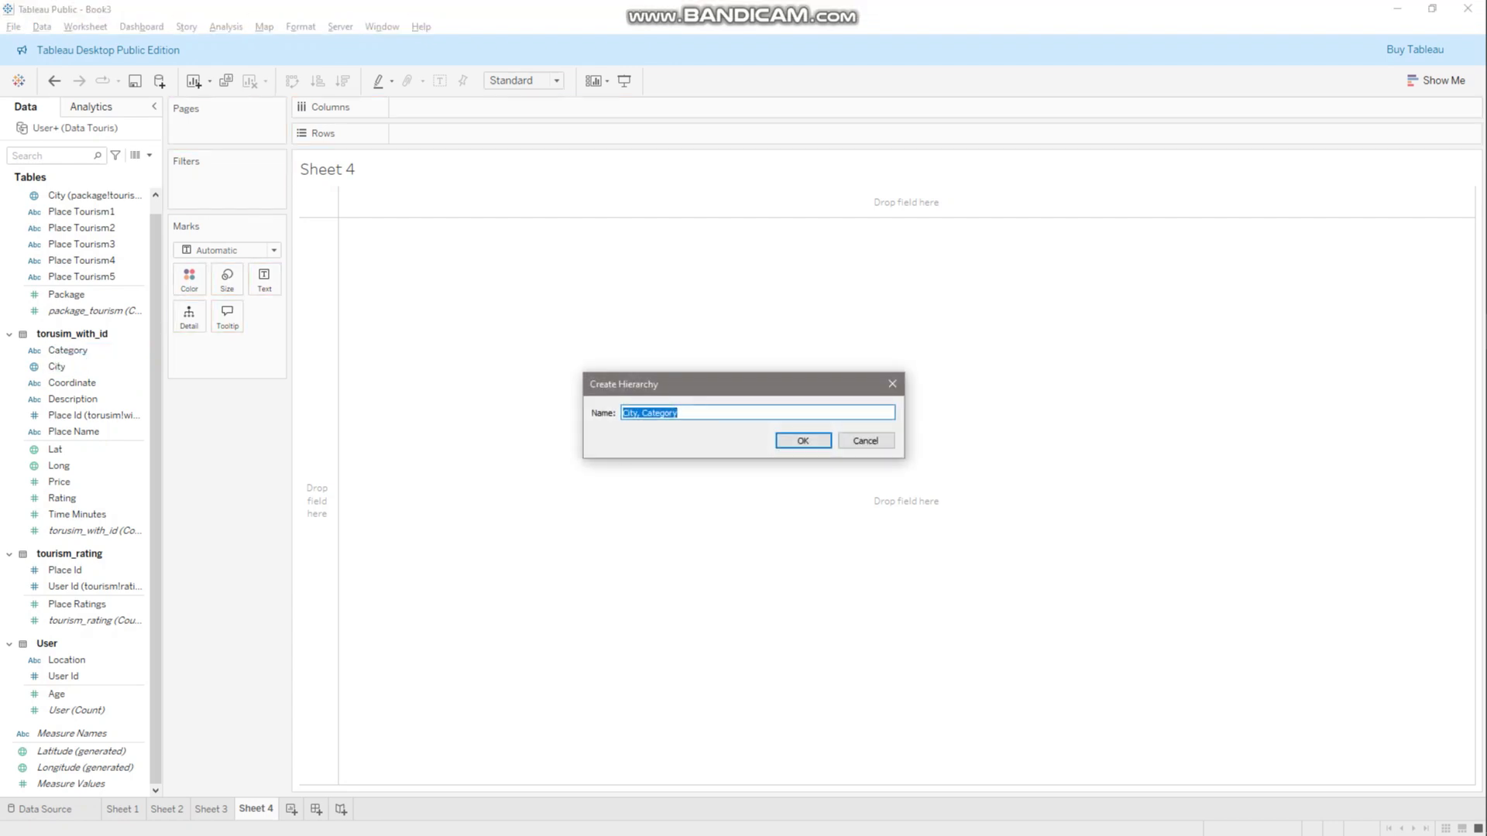
key("Return")
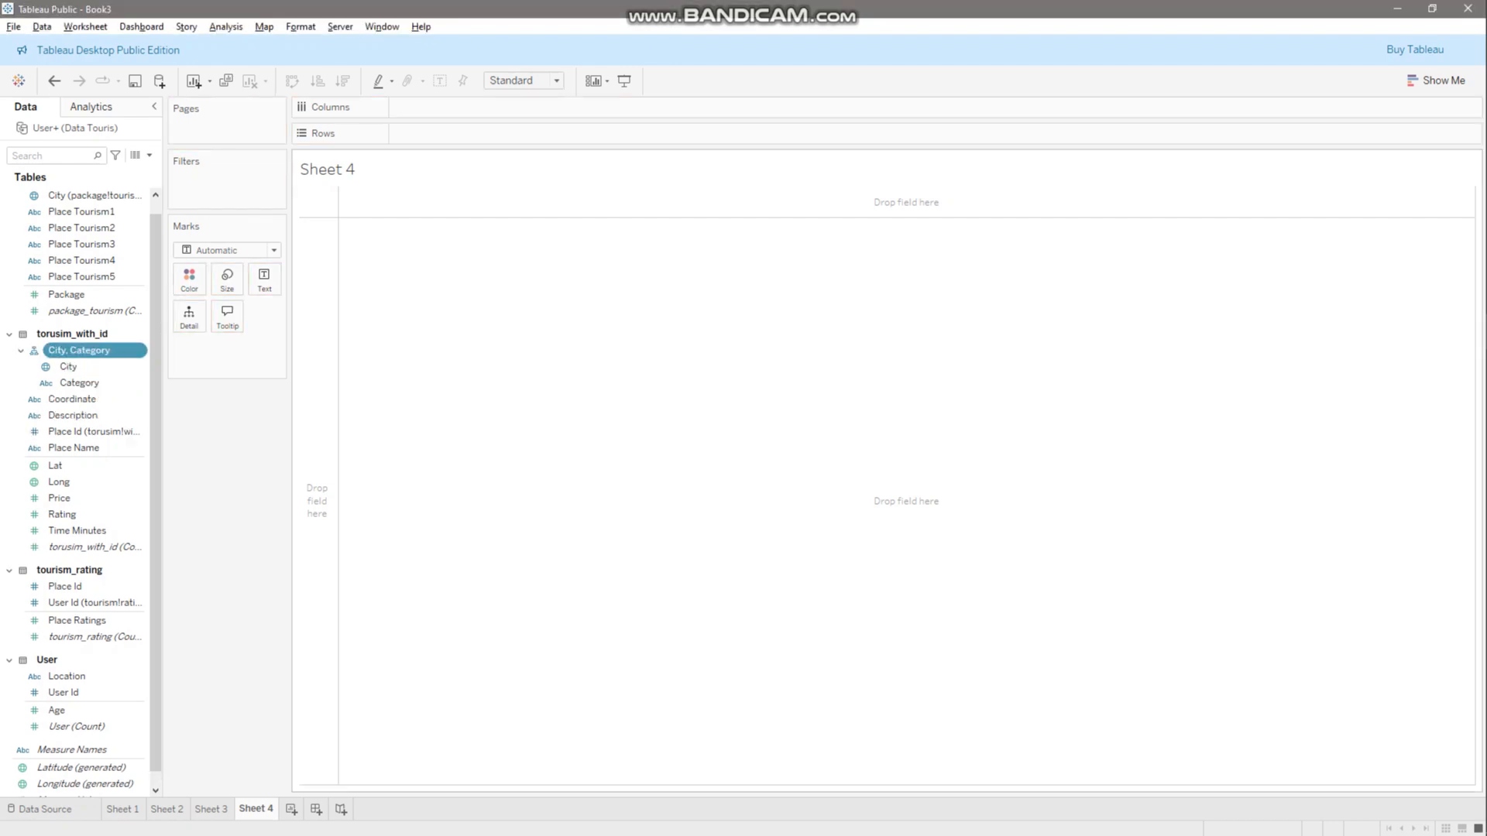
Chart the count of torusim_with_id by the City, Category hierarchy in rows, expanded to the Category level
left_click_drag(95, 350, 397, 131)
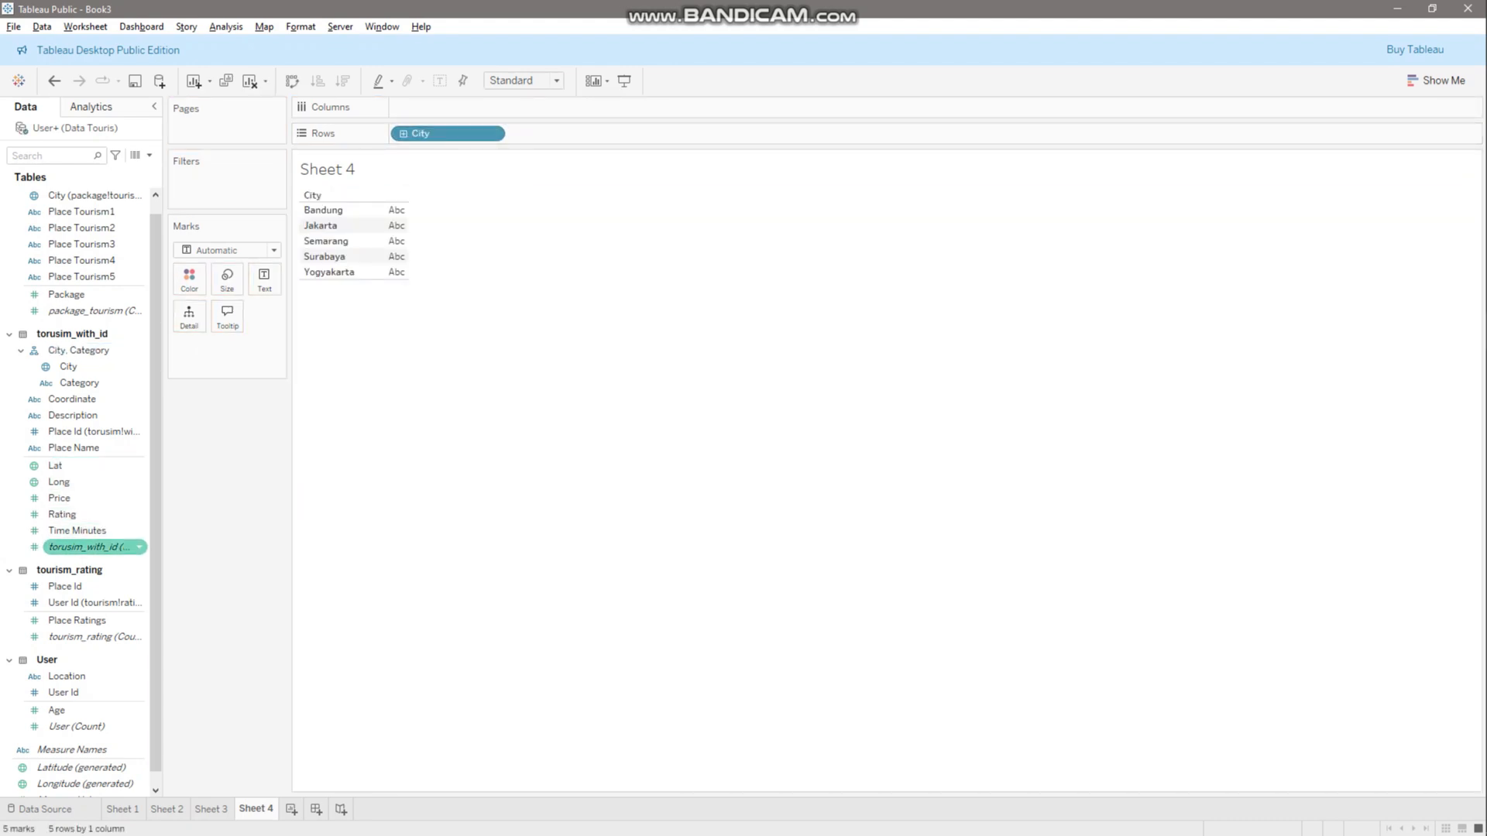
left_click_drag(93, 547, 467, 108)
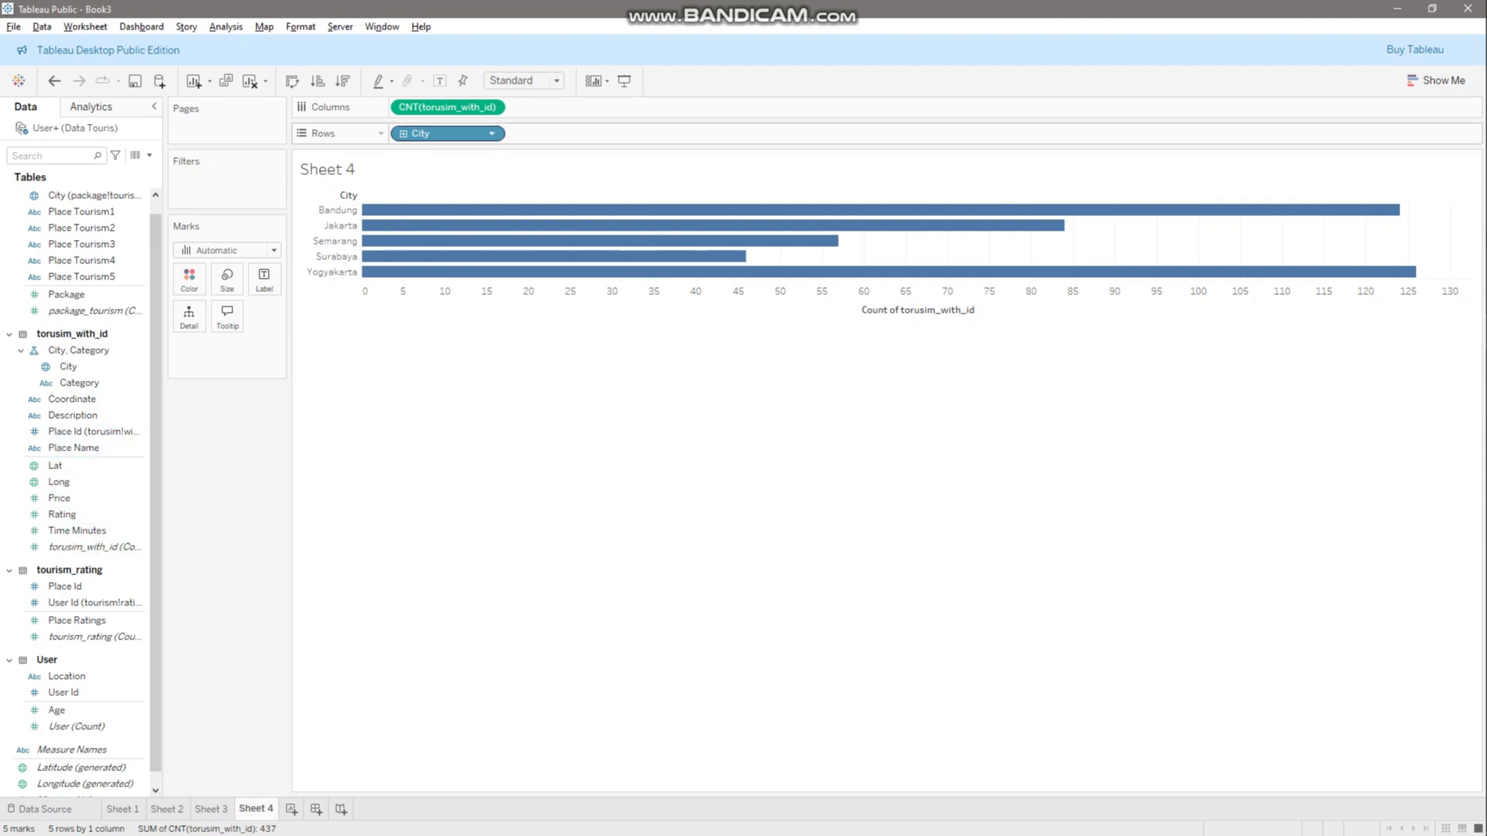
left_click(402, 134)
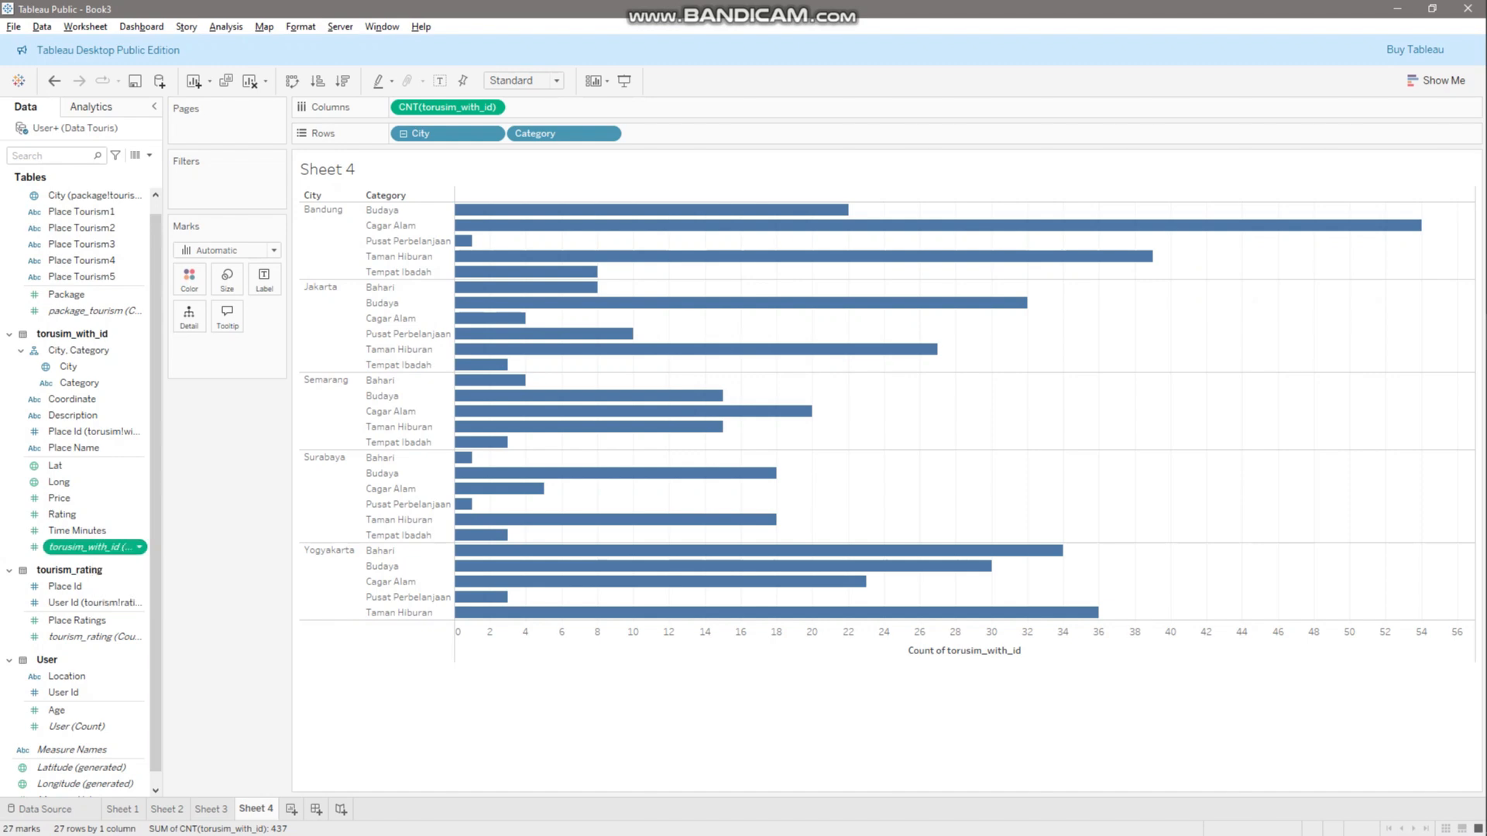
Colour the bars by the count of torusim_with_id, using the Orange-Gold palette in stepped colour
mouse_move(93, 547)
left_mouse_down()
mouse_move(206, 292)
mouse_move(190, 277)
left_mouse_up()
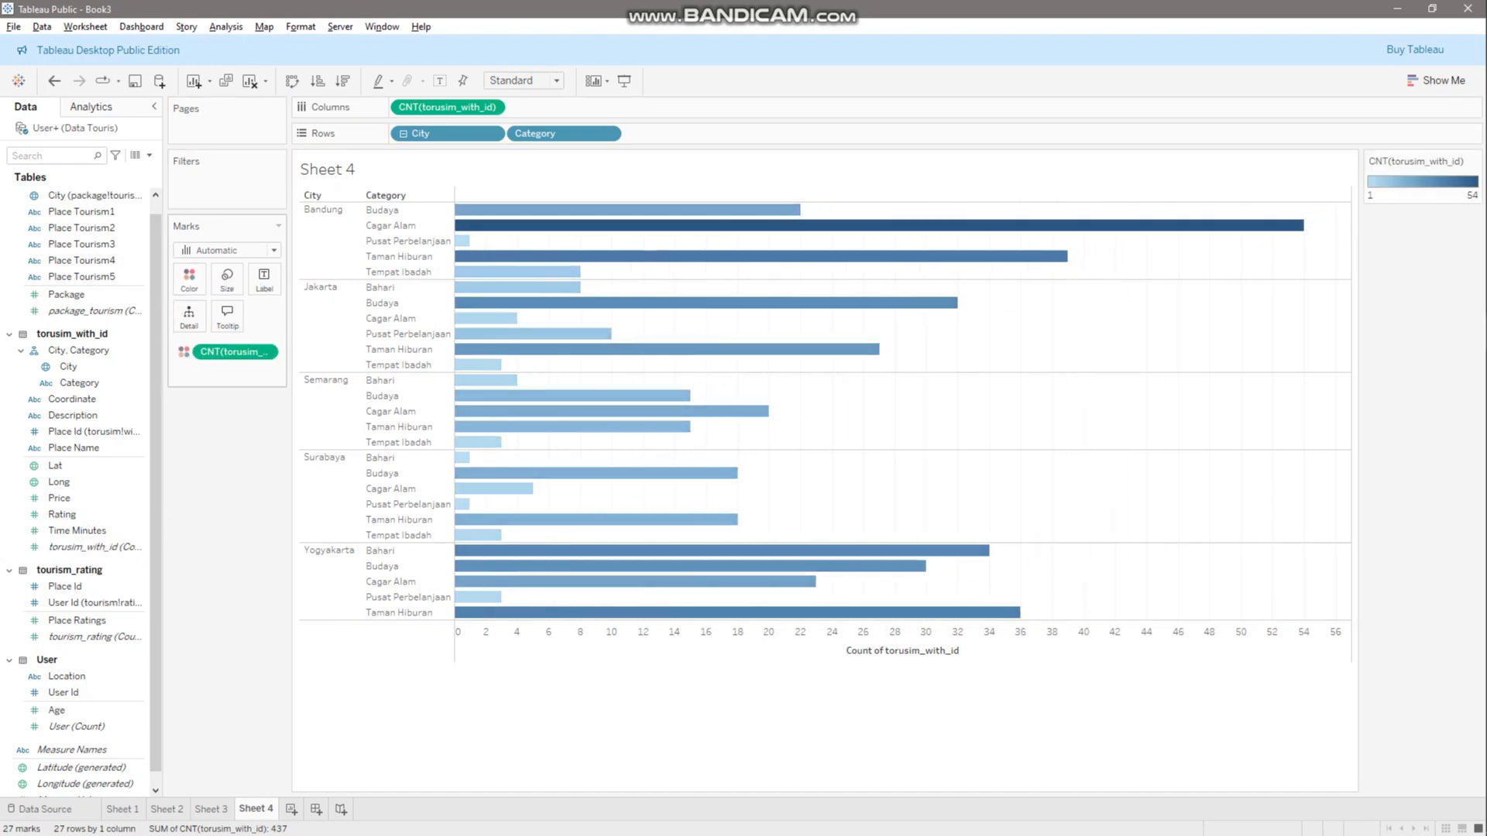
left_click(189, 279)
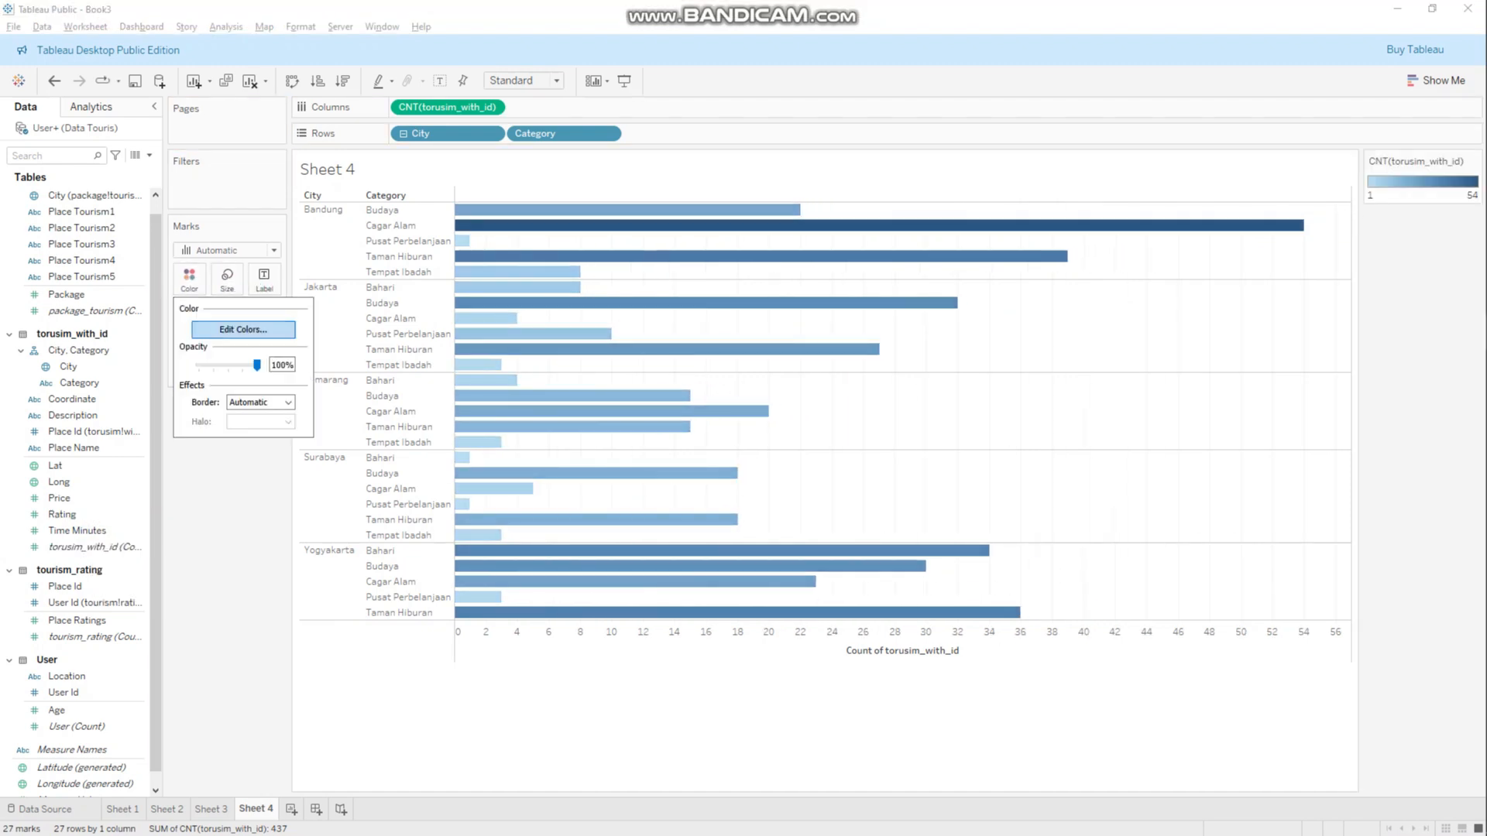
left_click(243, 329)
left_click(891, 361)
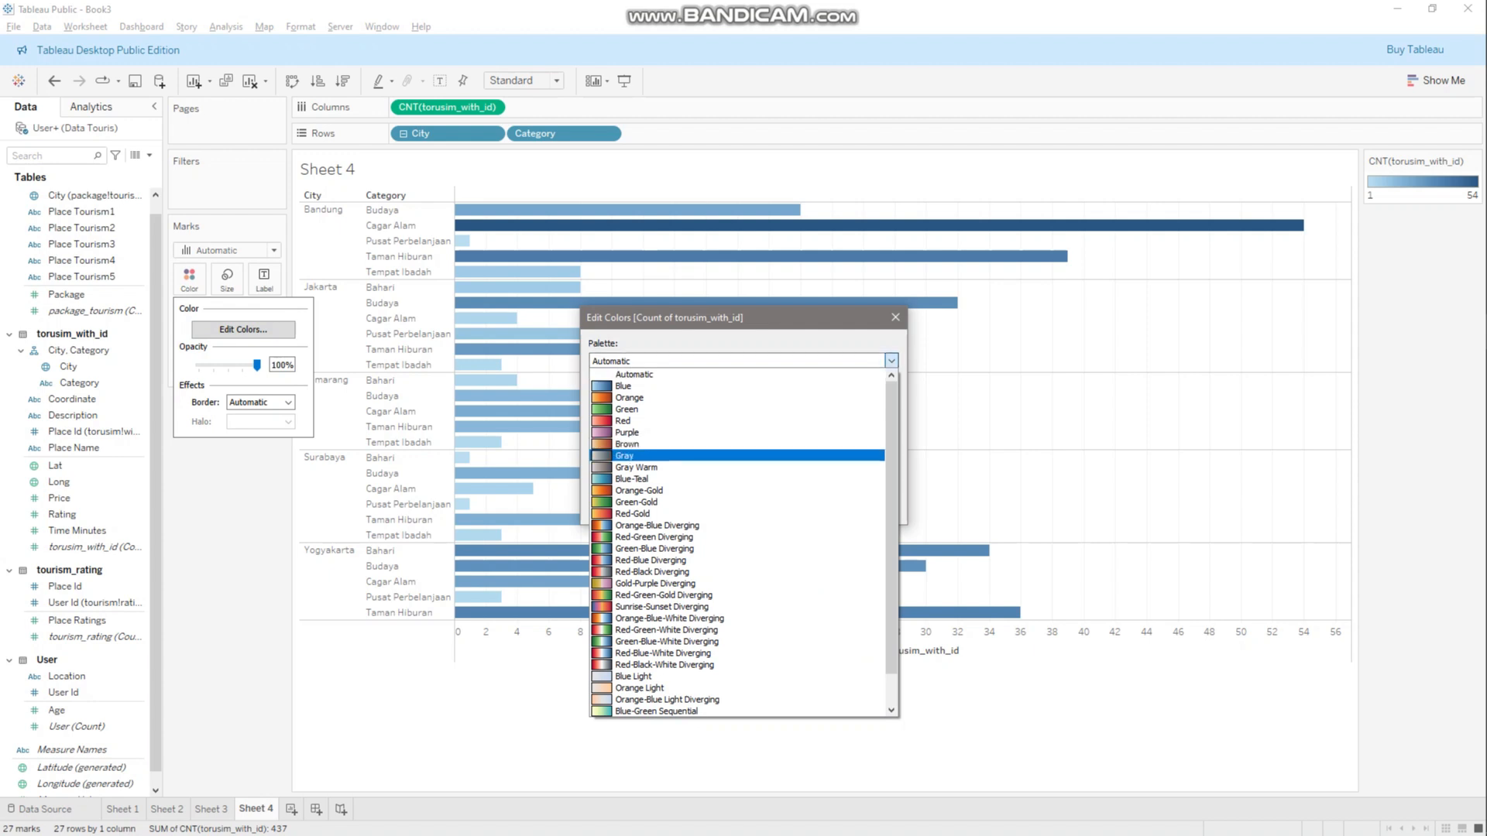
left_click(735, 490)
left_click(594, 426)
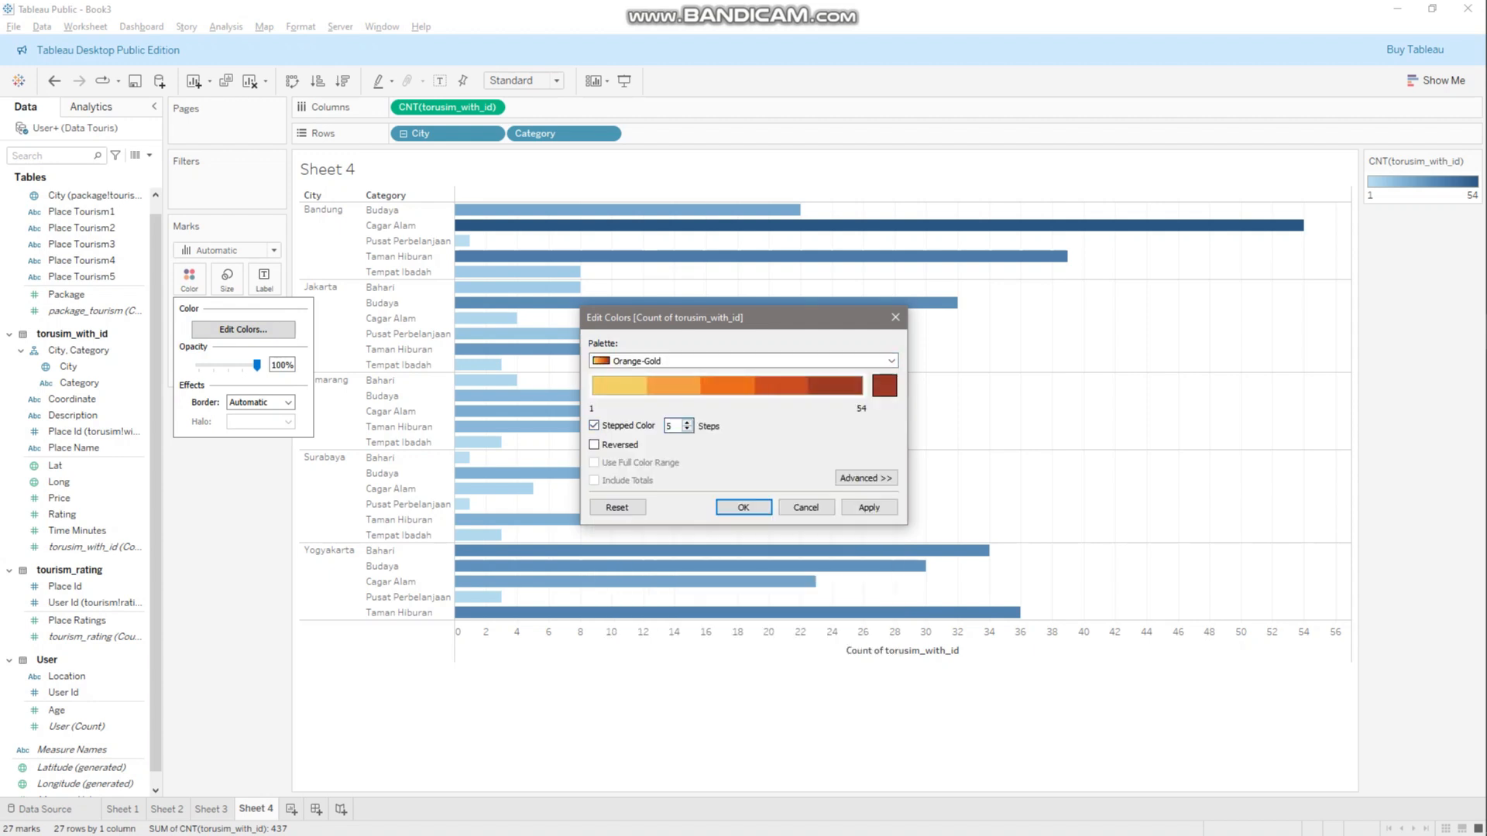
left_click(742, 507)
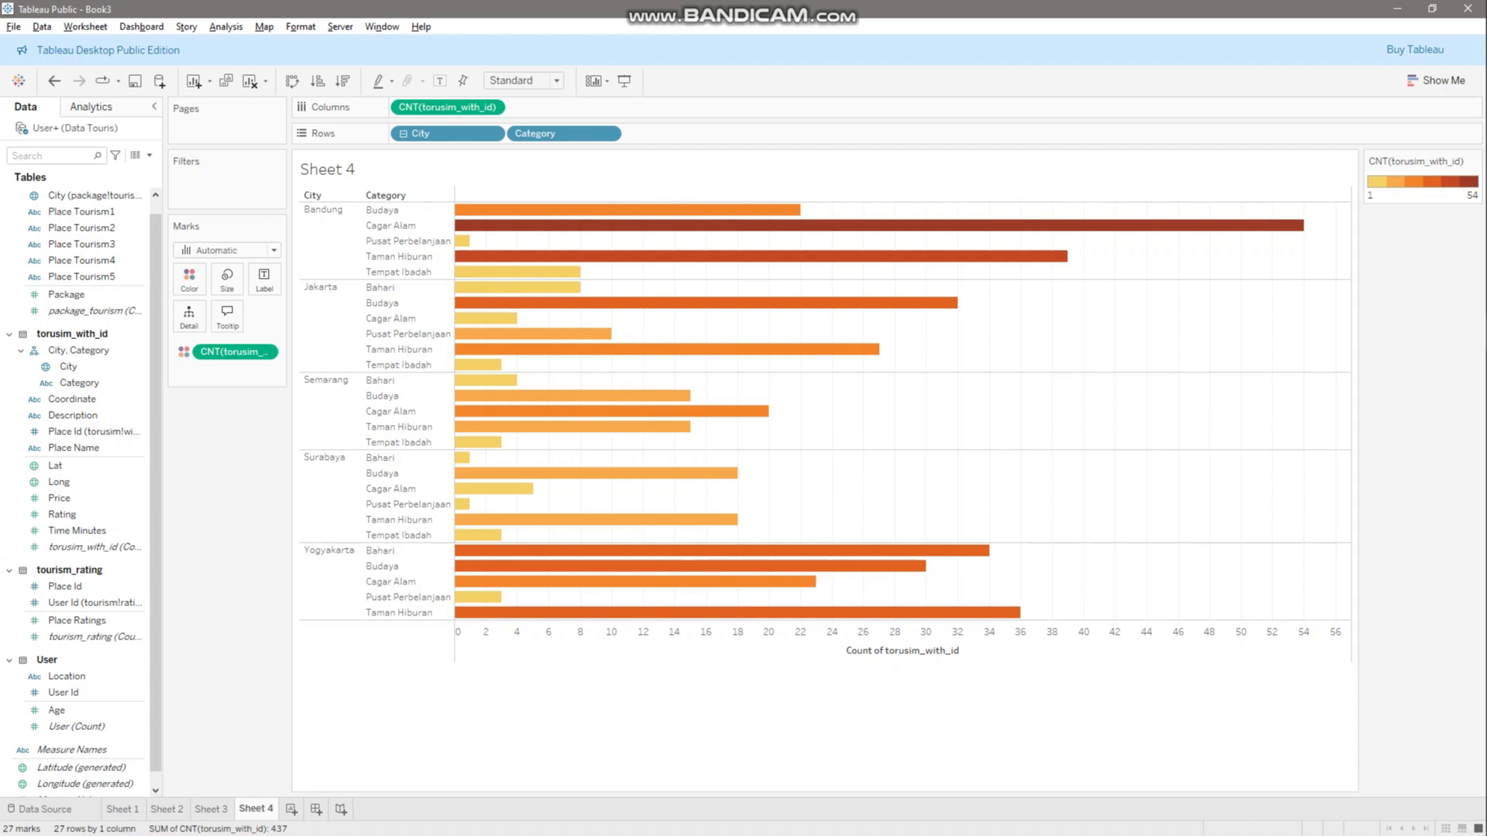
Create a new dashboard and place the Sheet 2 map on it
left_click(316, 809)
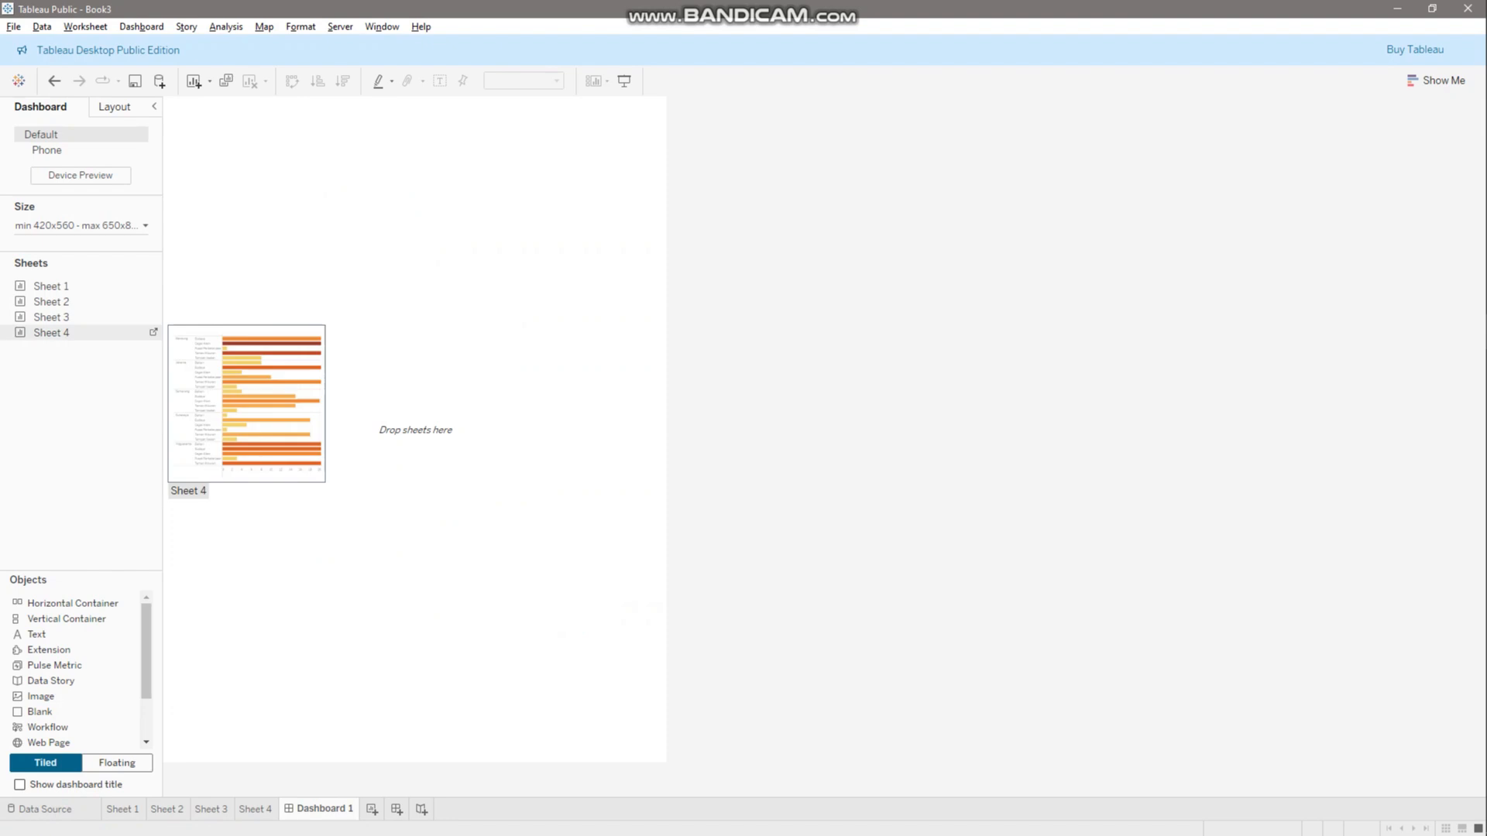
mouse_move(51, 302)
left_click_drag(51, 301, 371, 372)
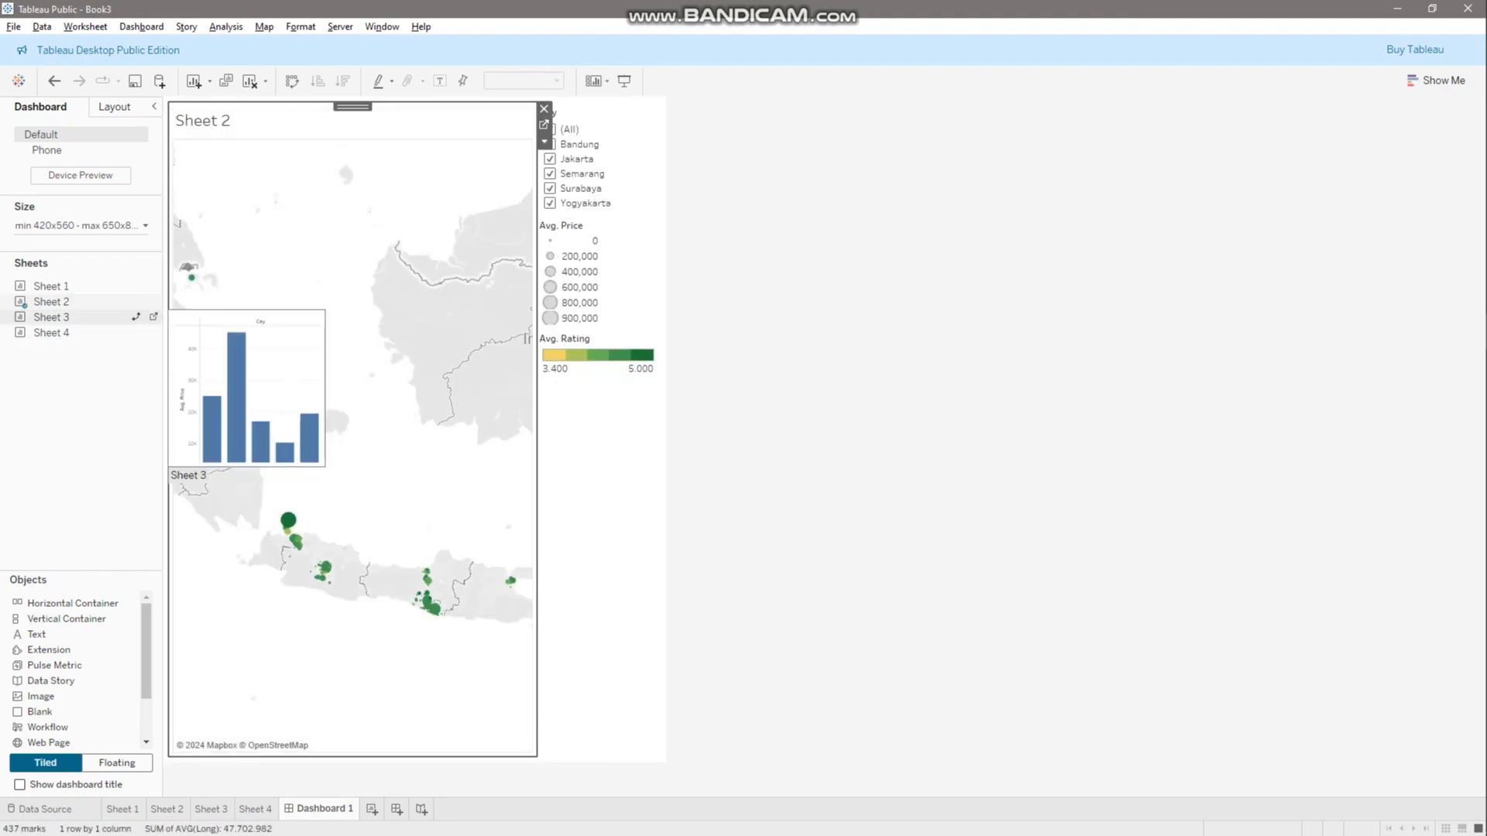
Set the dashboard size to Automatic and add Sheet 3 below the map
left_click(82, 225)
left_click(89, 251)
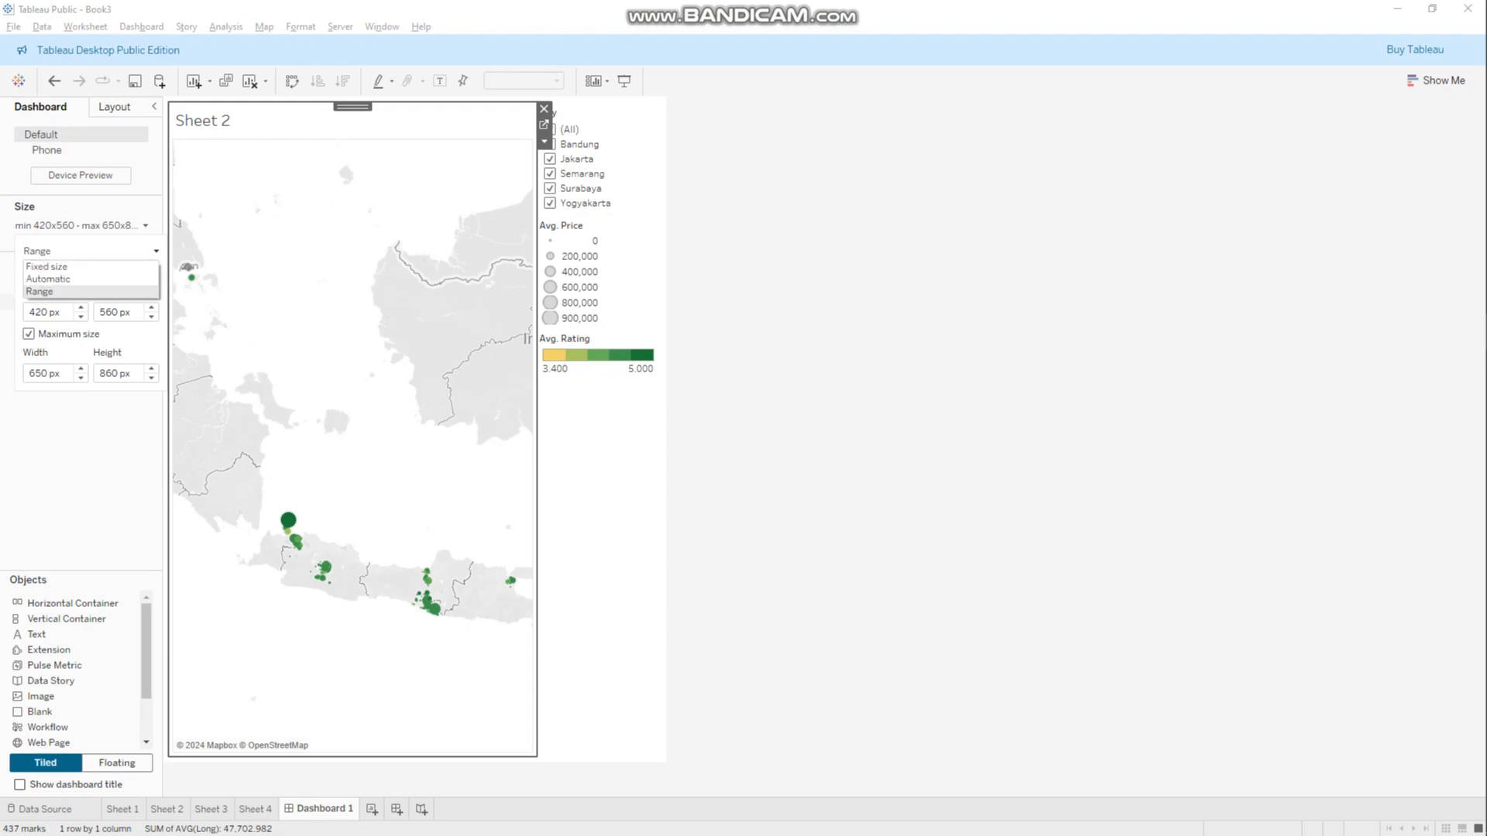
left_click(48, 279)
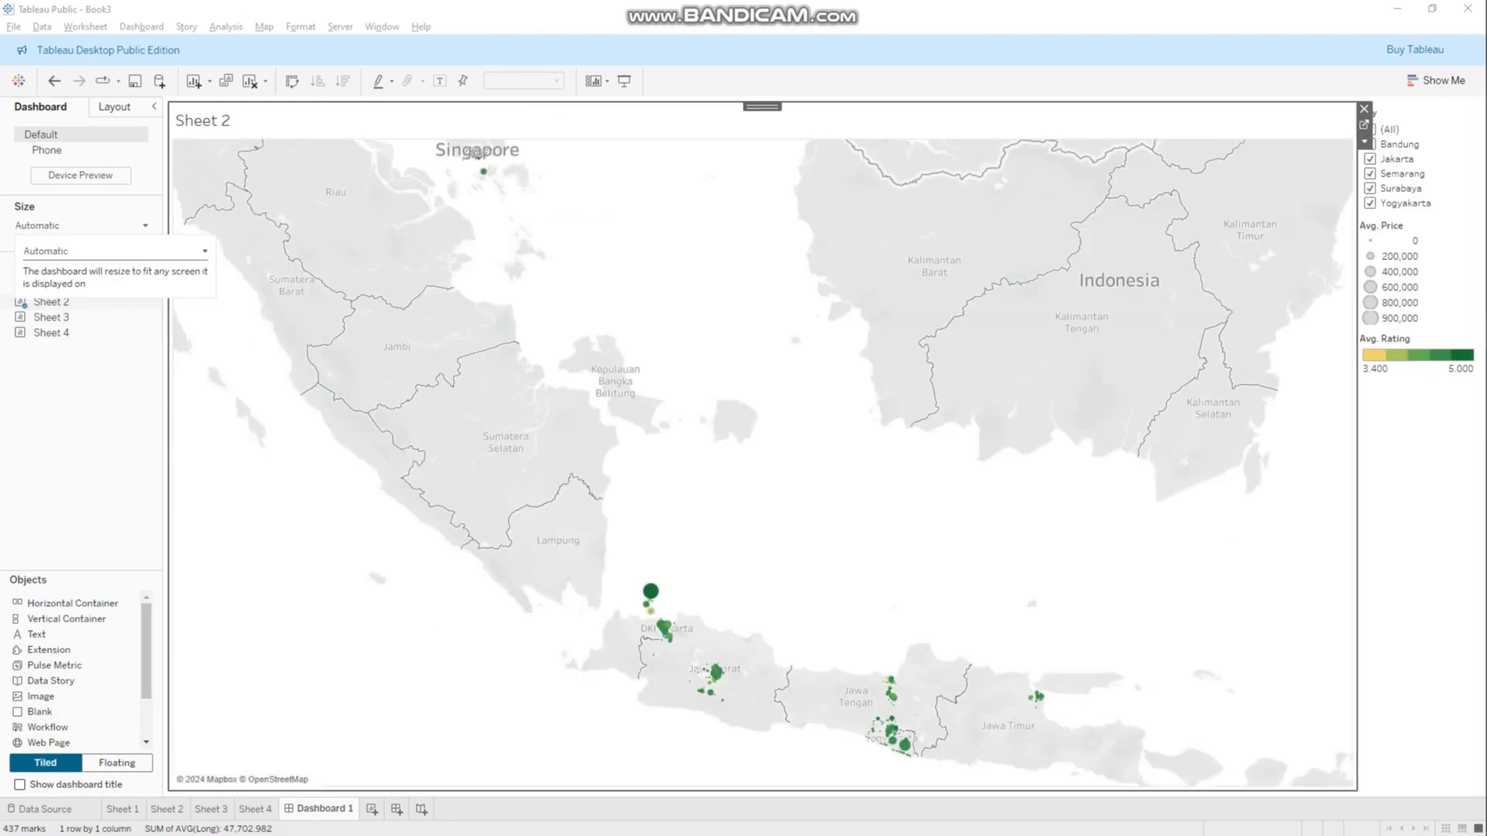
mouse_move(53, 318)
left_mouse_down()
mouse_move(325, 418)
mouse_move(588, 681)
left_mouse_up()
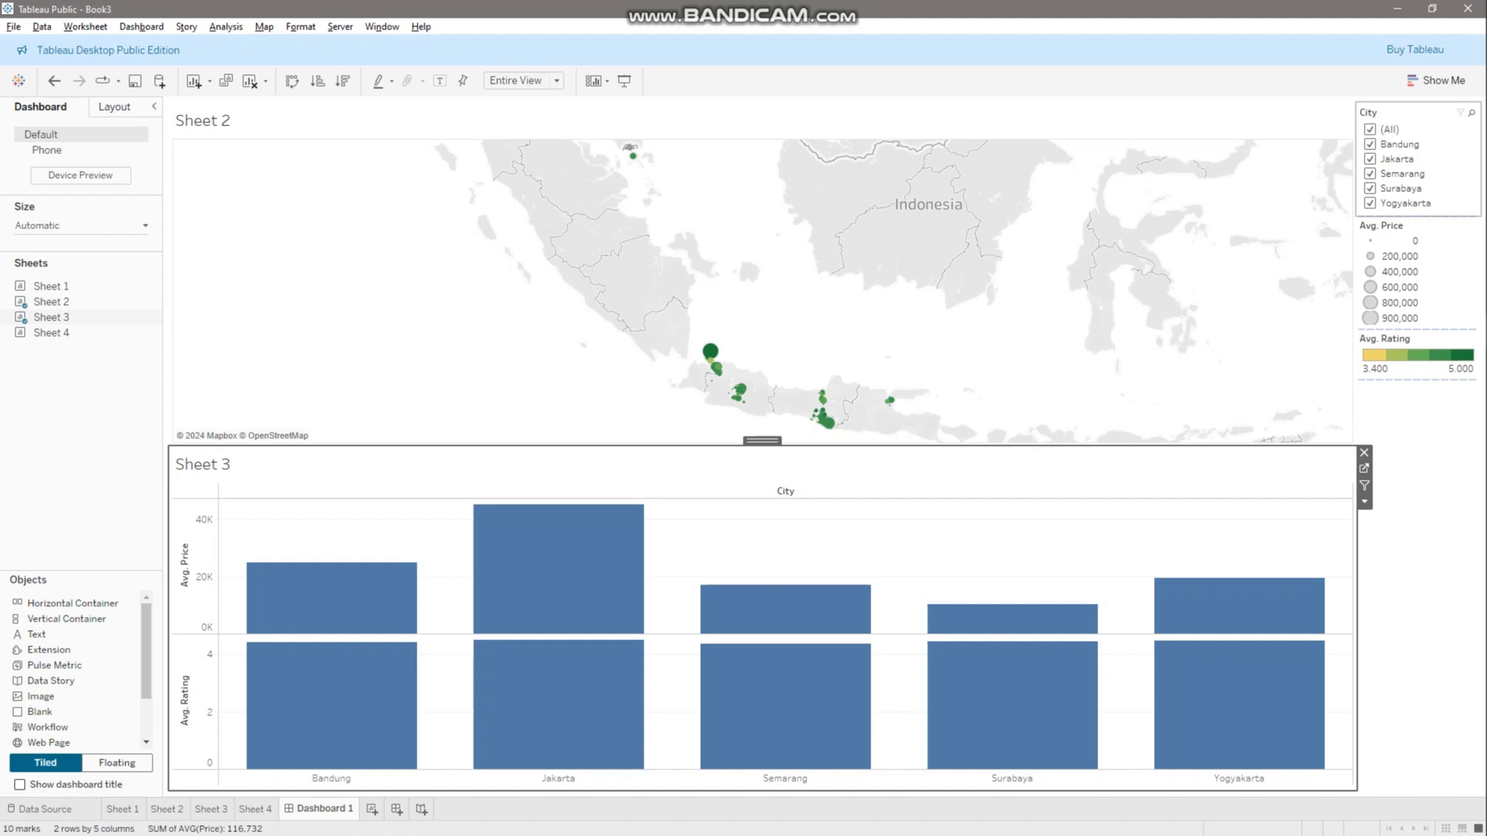
Test the dashboard's City filter by excluding Semarang and including it again
left_click(1412, 113)
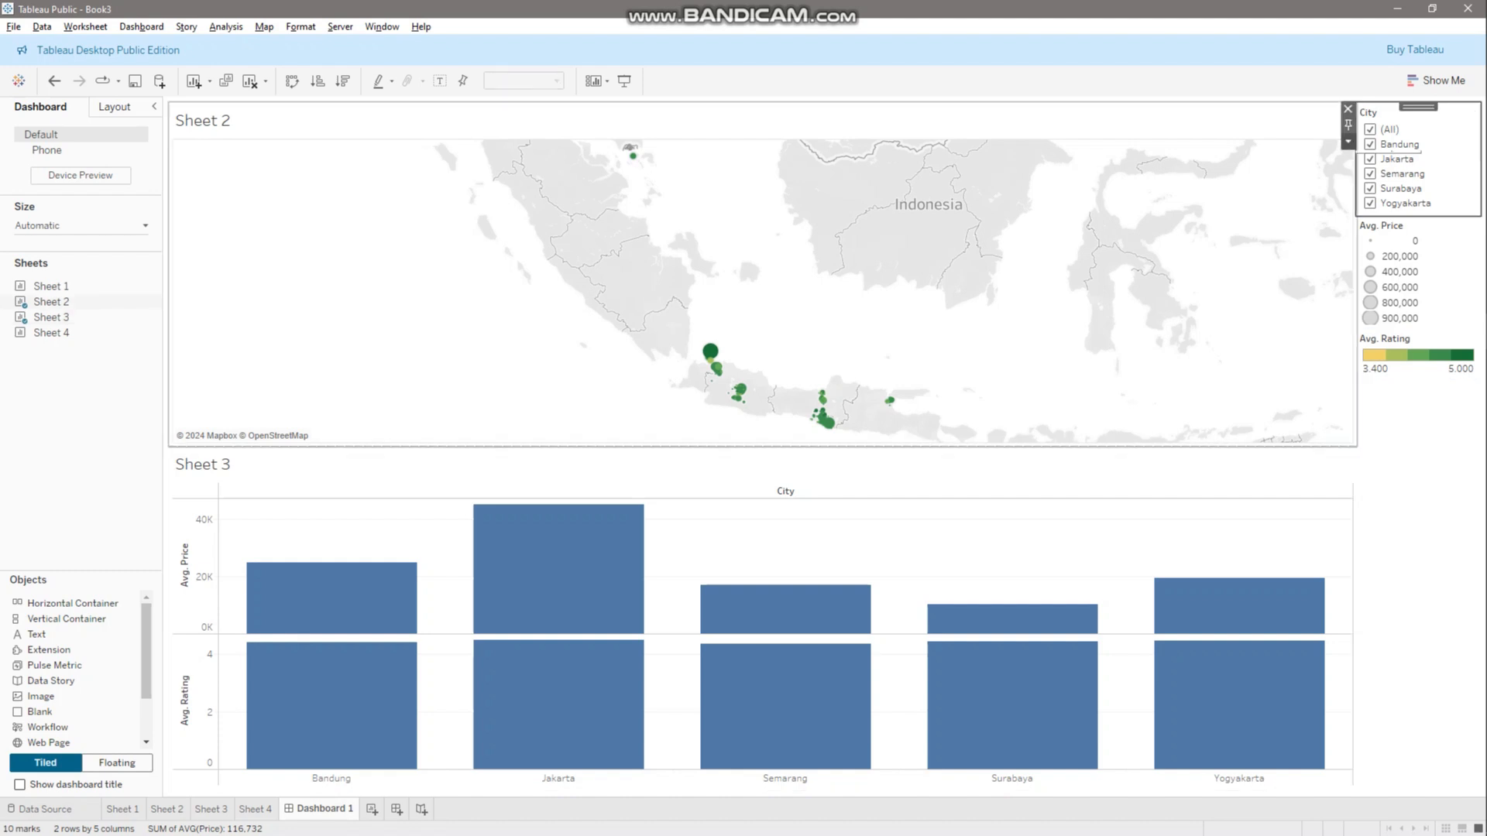
left_click(1349, 141)
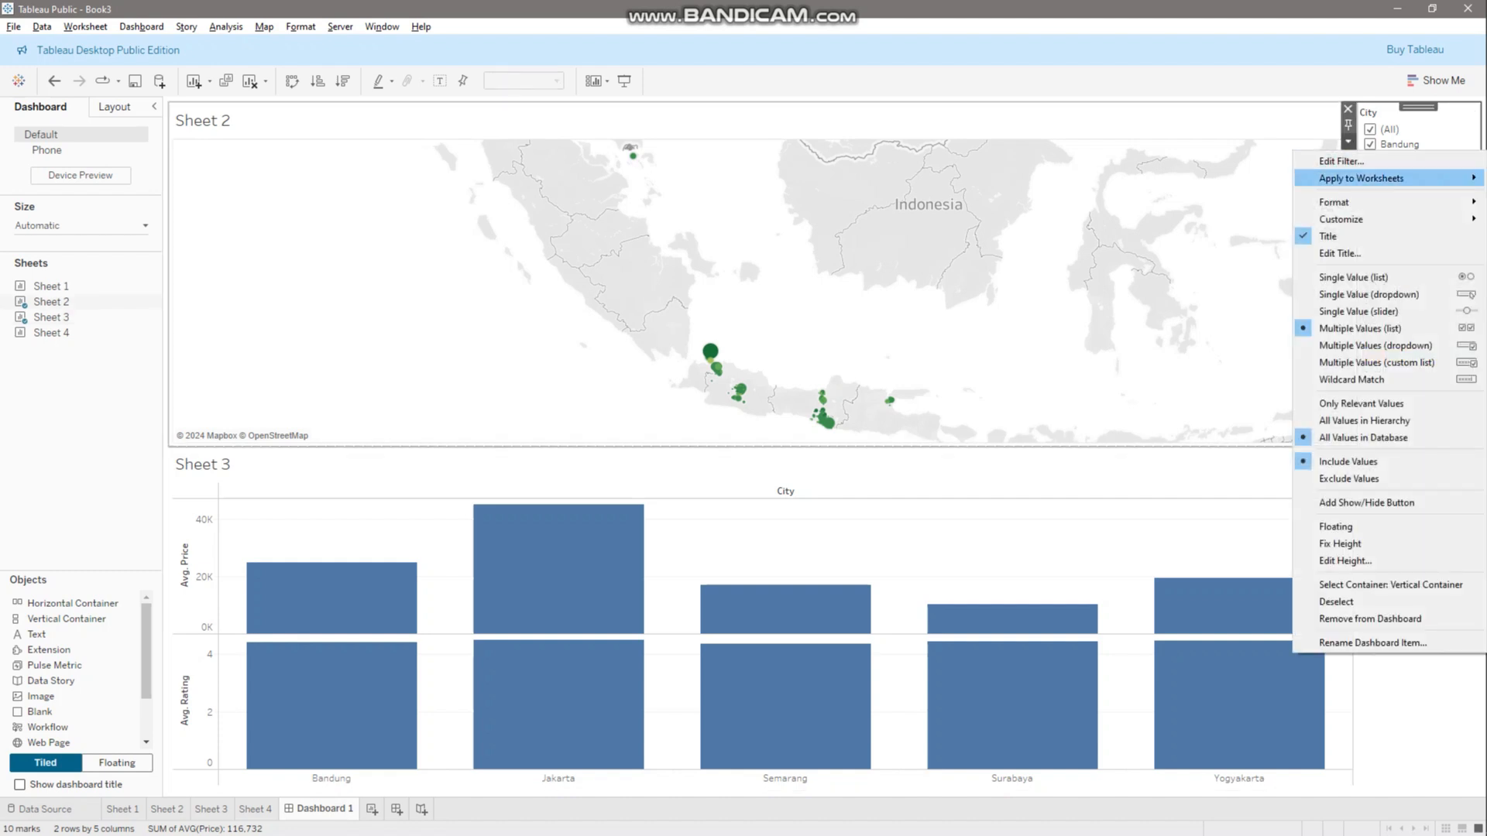
mouse_move(1361, 178)
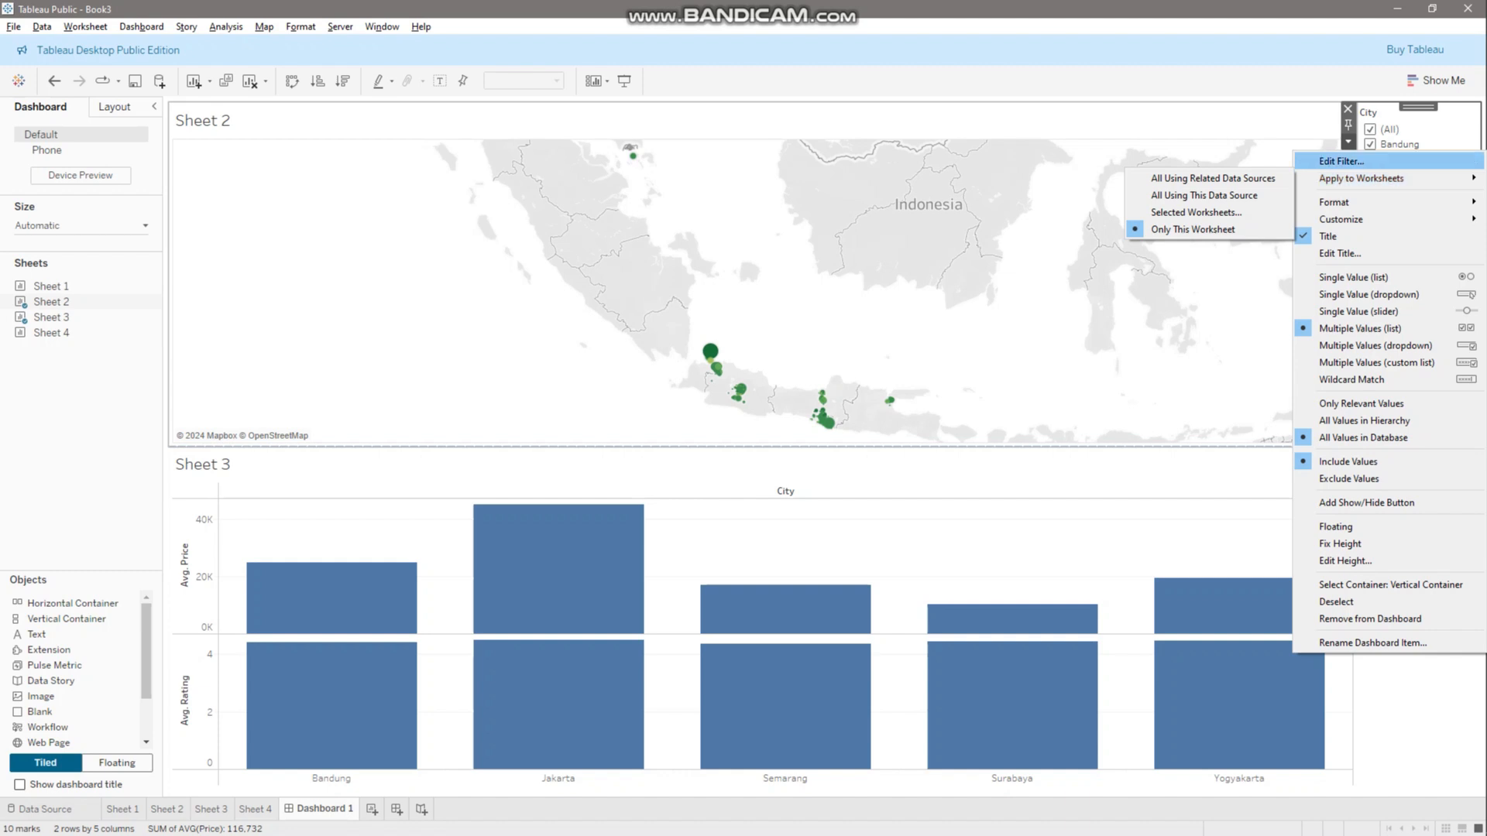
left_click(1348, 142)
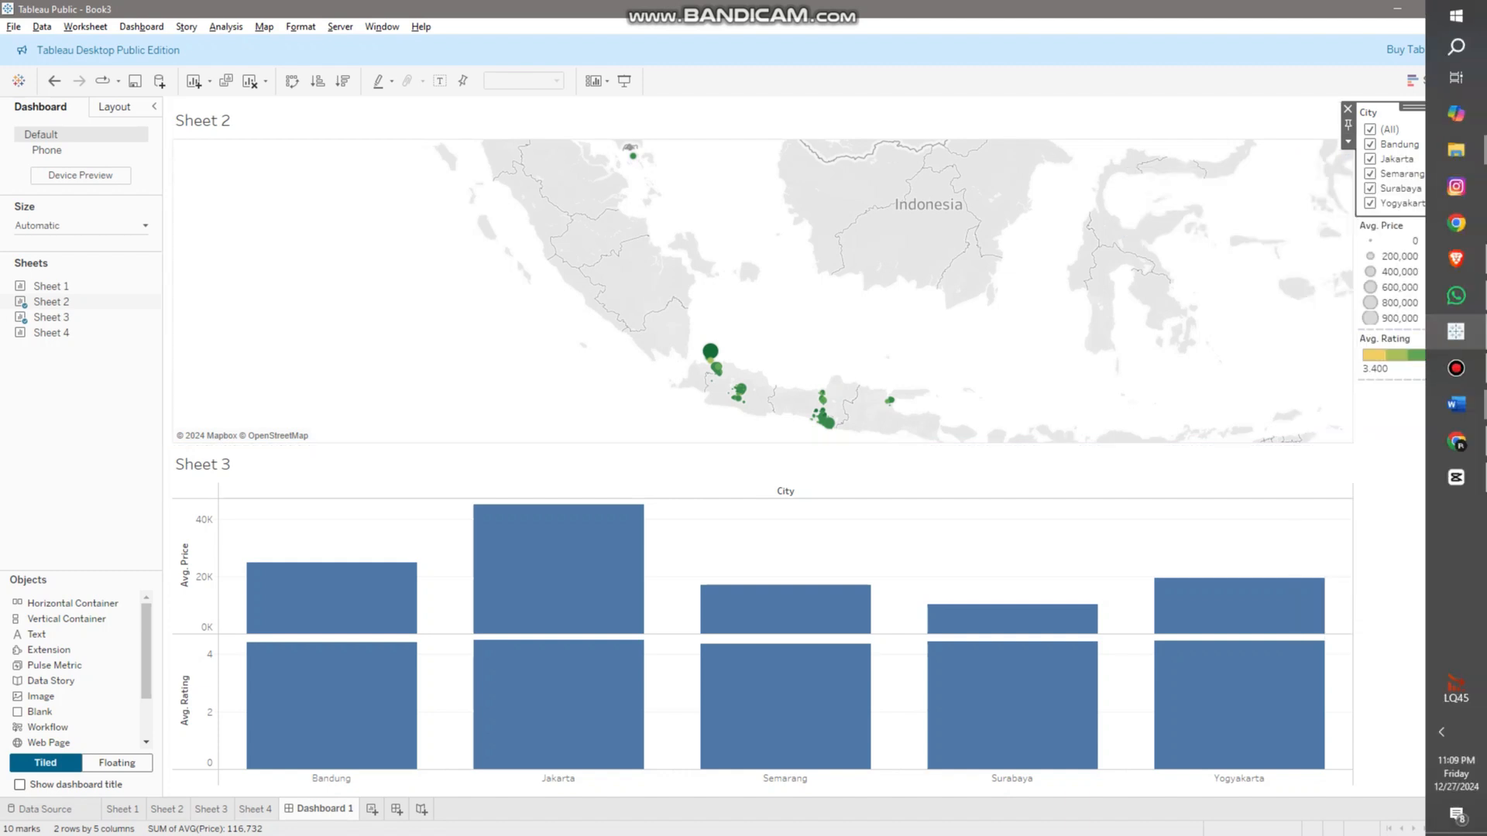
left_click(1370, 174)
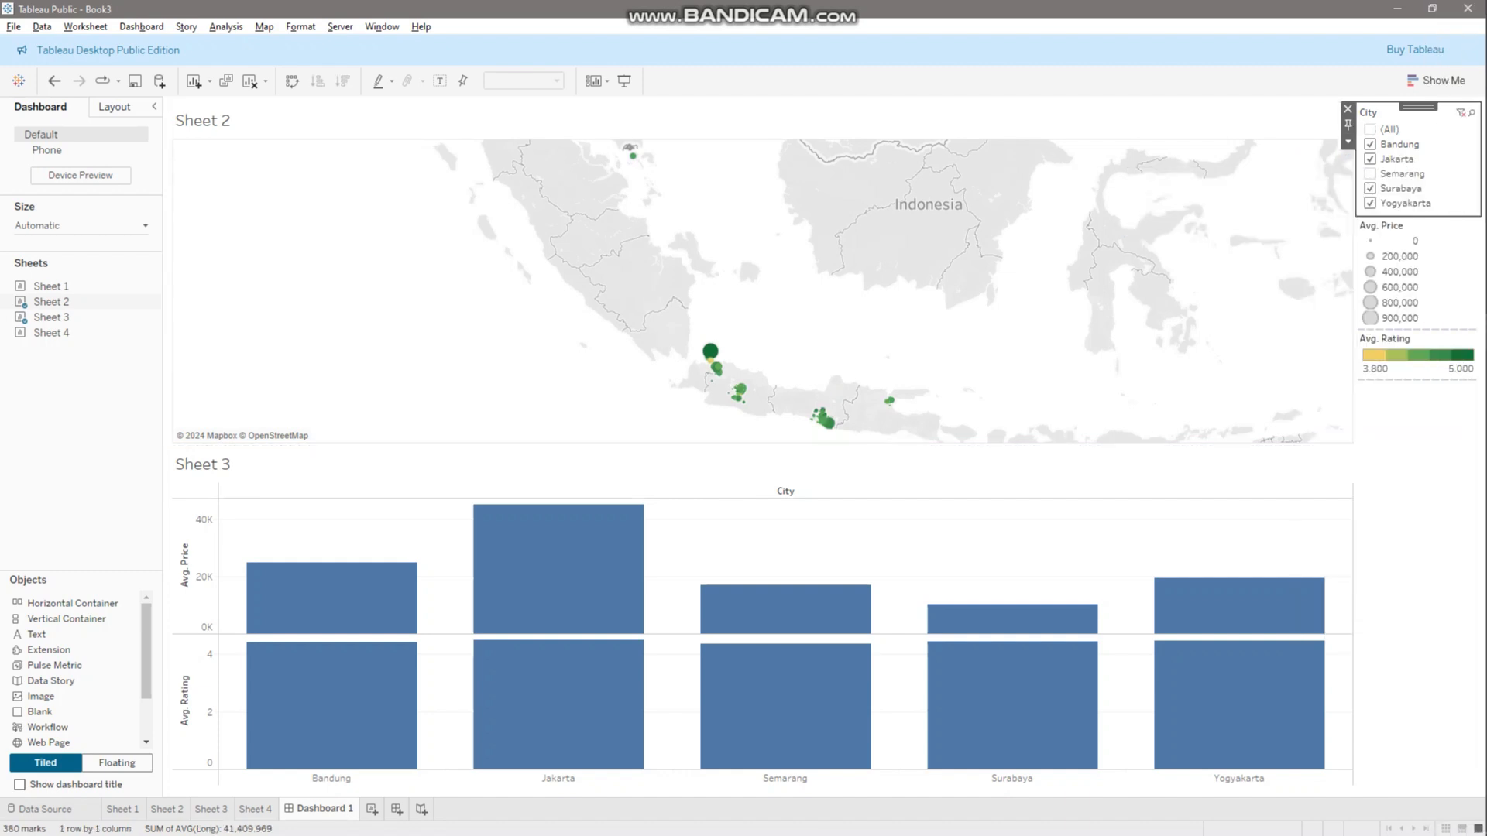
left_click(1370, 174)
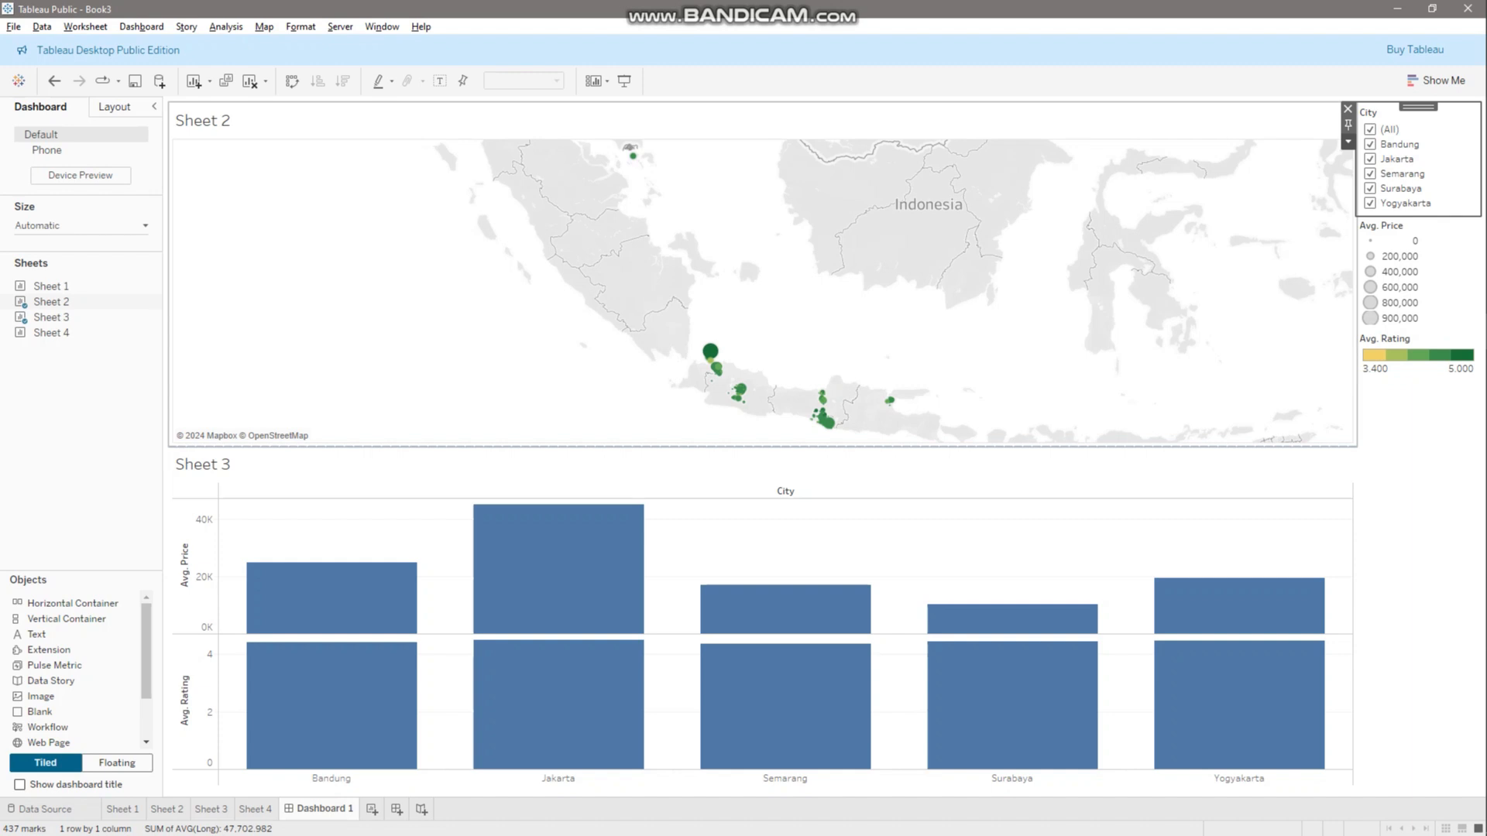
Apply the dashboard's City filter to all worksheets using related data sources
left_click(1349, 142)
mouse_move(1363, 179)
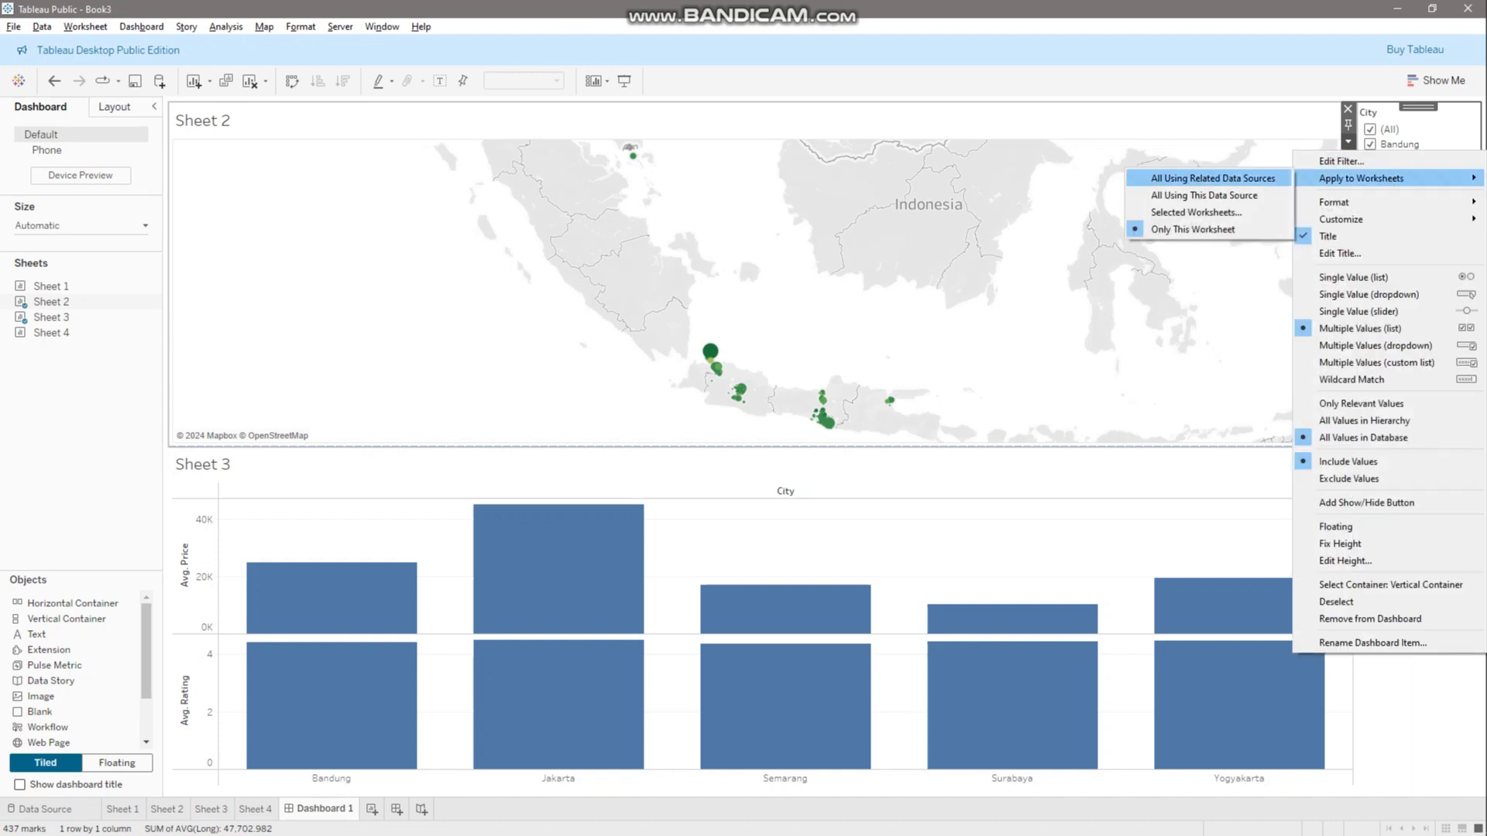
left_click(1212, 178)
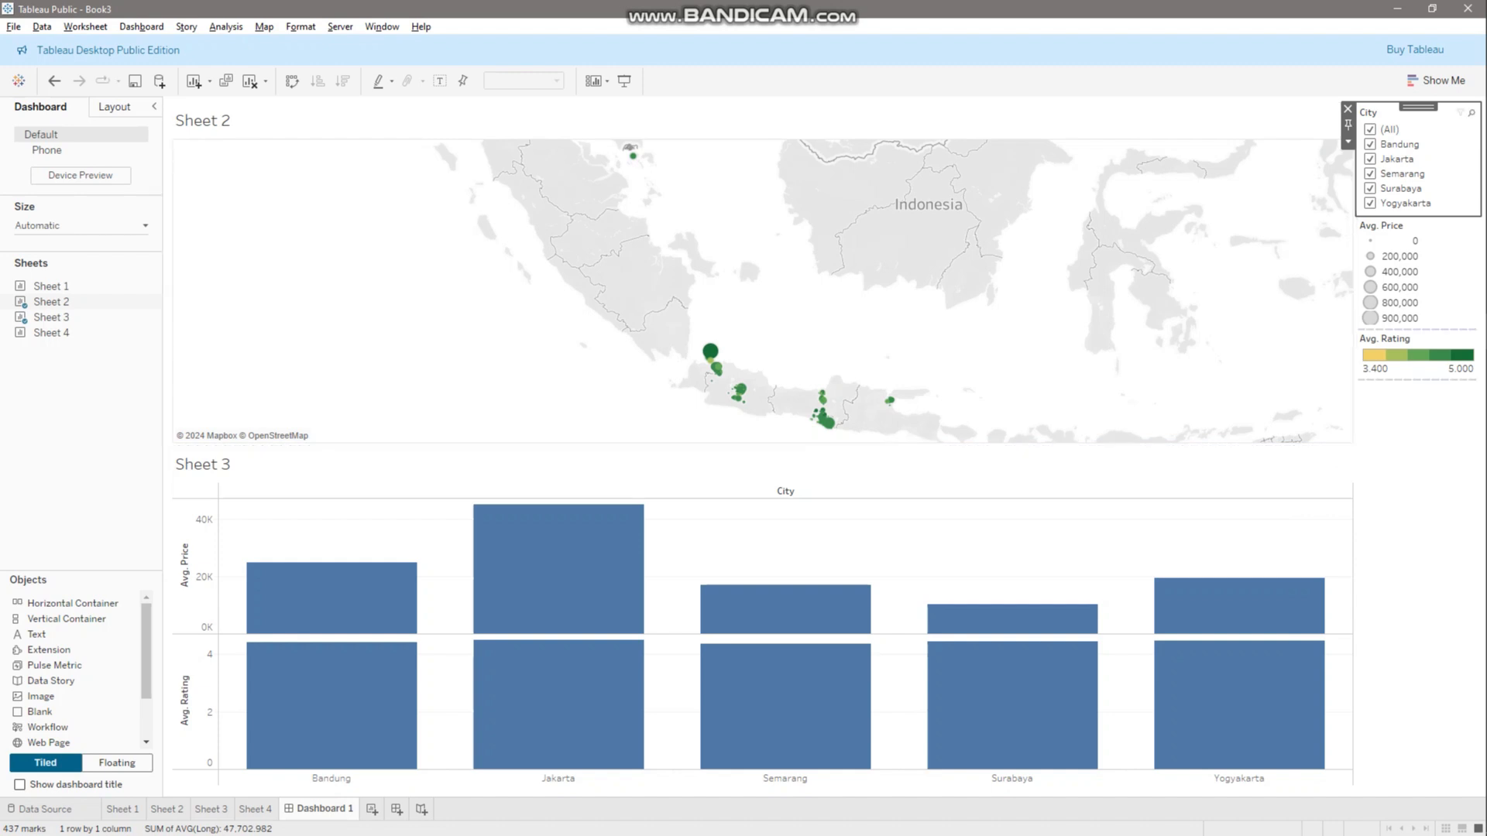
Exclude and re-include Semarang to test the City filter, and add Sheet 4 and Sheet 1 on either side of Sheet 3
left_click(1370, 173)
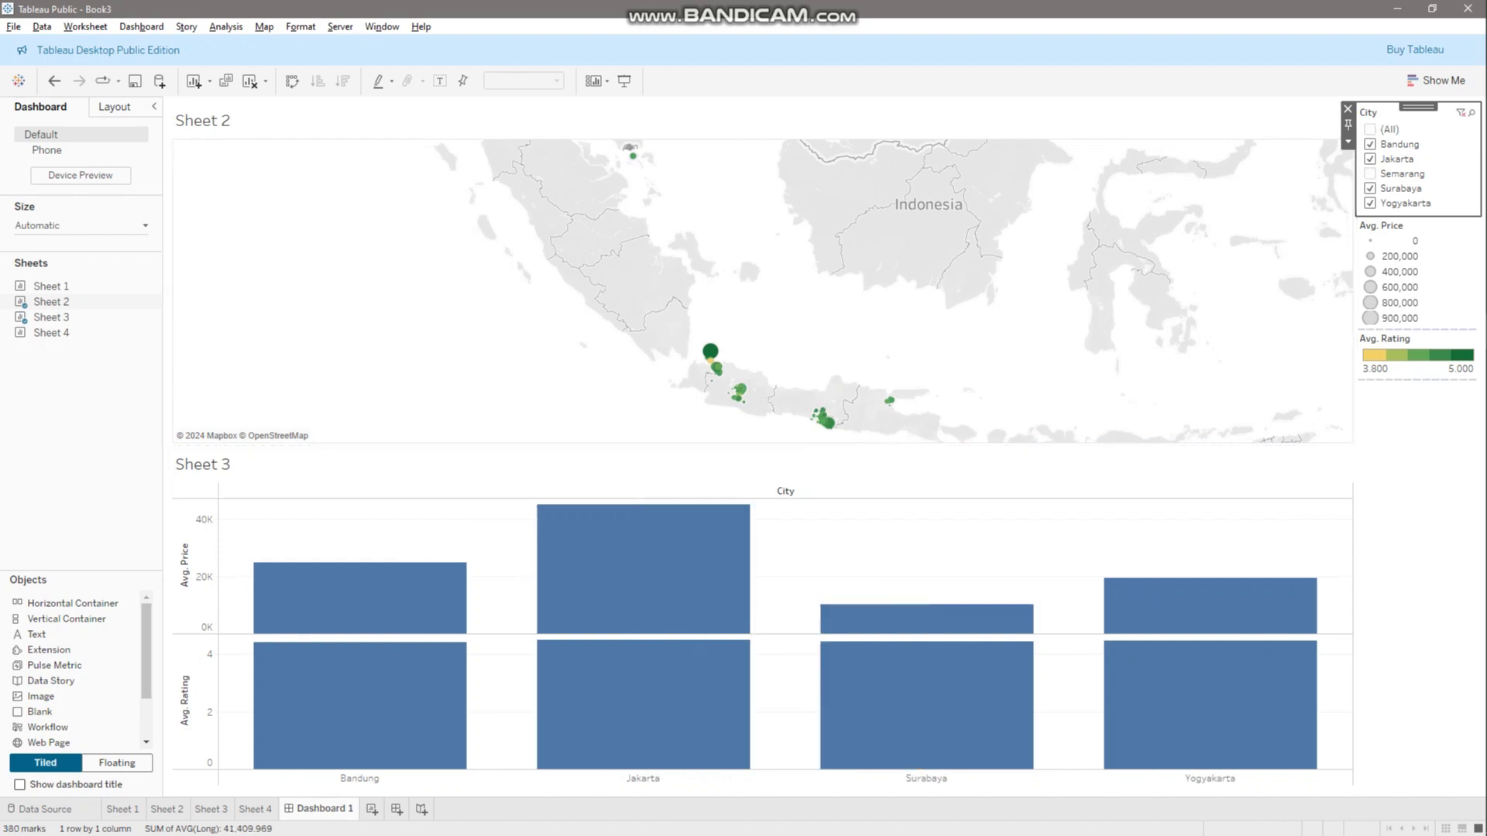
left_click(1370, 173)
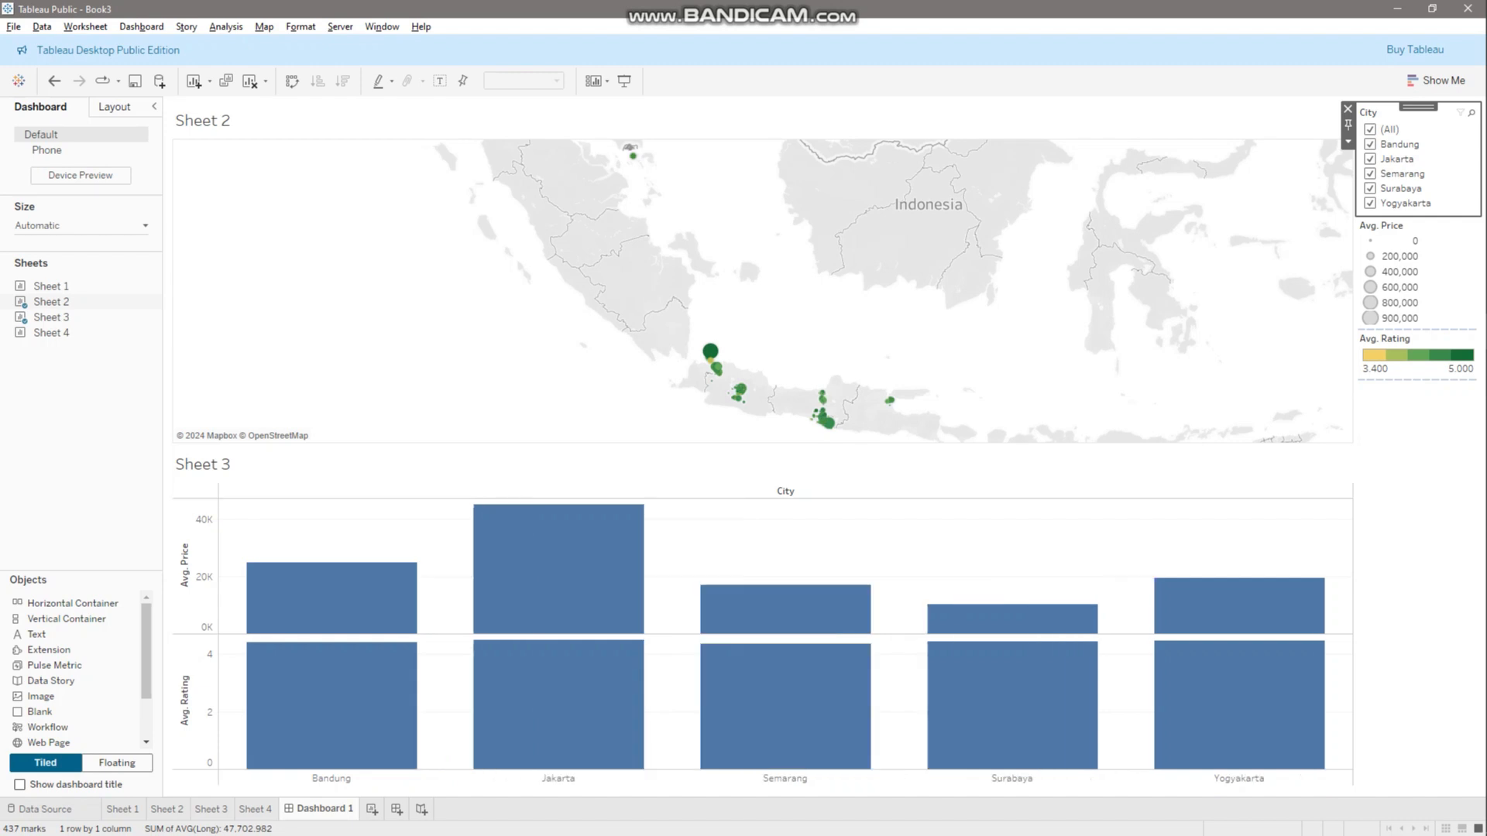
mouse_move(51, 333)
left_mouse_down()
mouse_move(294, 349)
mouse_move(349, 604)
left_mouse_up()
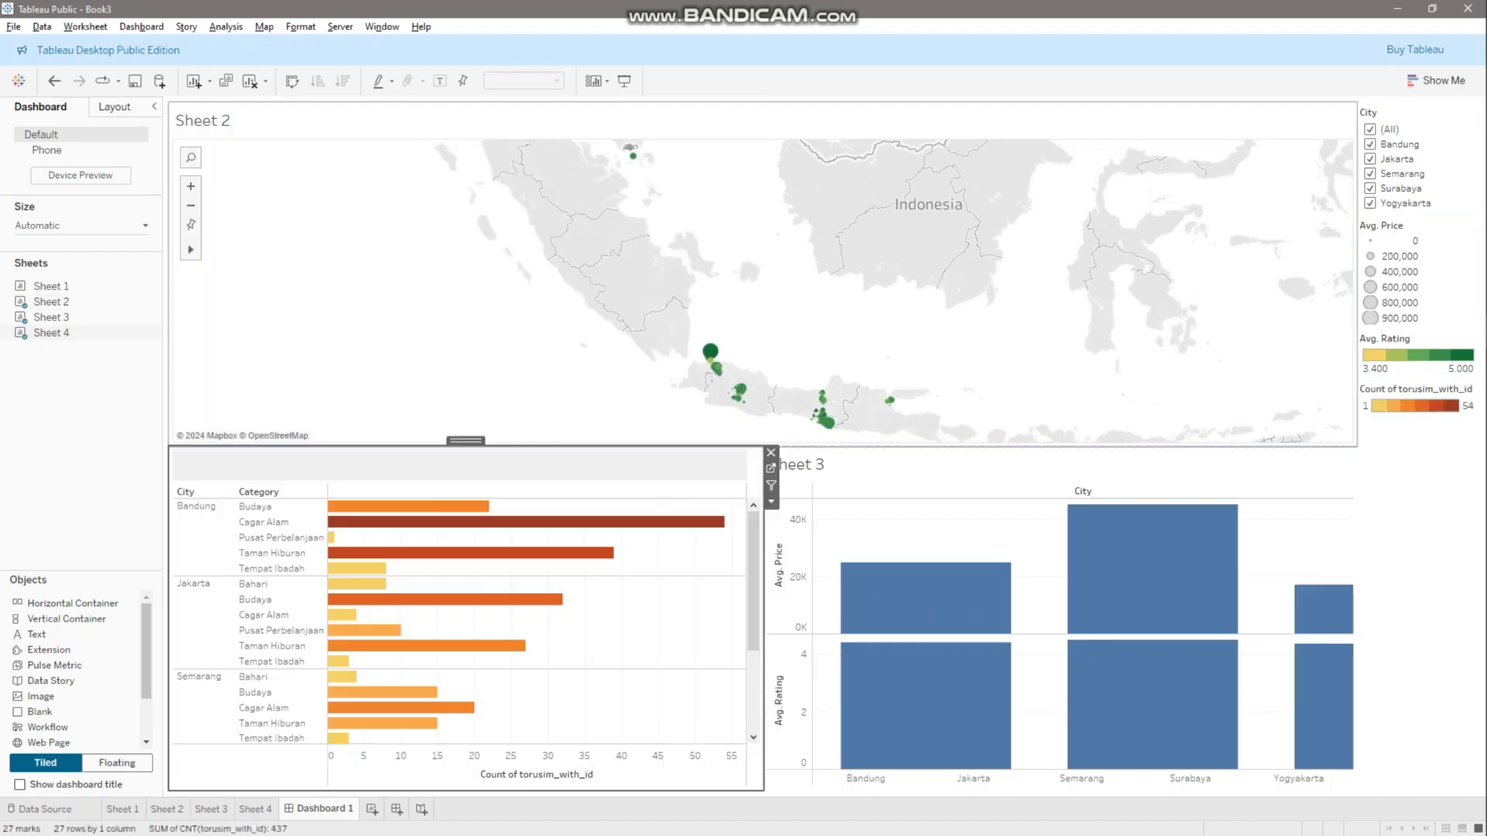
mouse_move(51, 287)
left_mouse_down()
mouse_move(1007, 512)
mouse_move(1239, 542)
left_mouse_up()
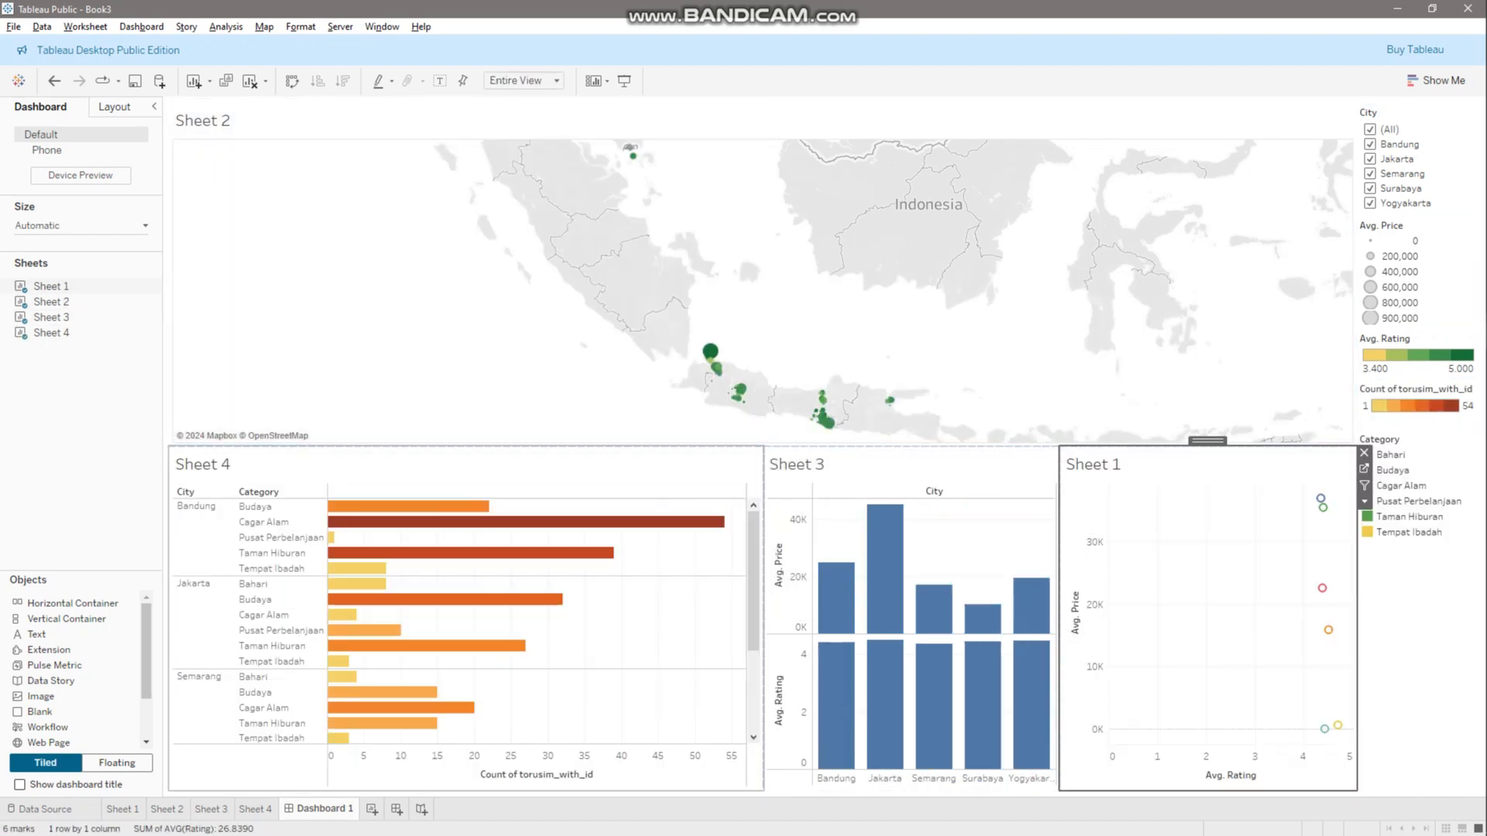
Show a filter for Sheet 4's Category field and apply it to all worksheets on the dashboard
right_click(267, 492)
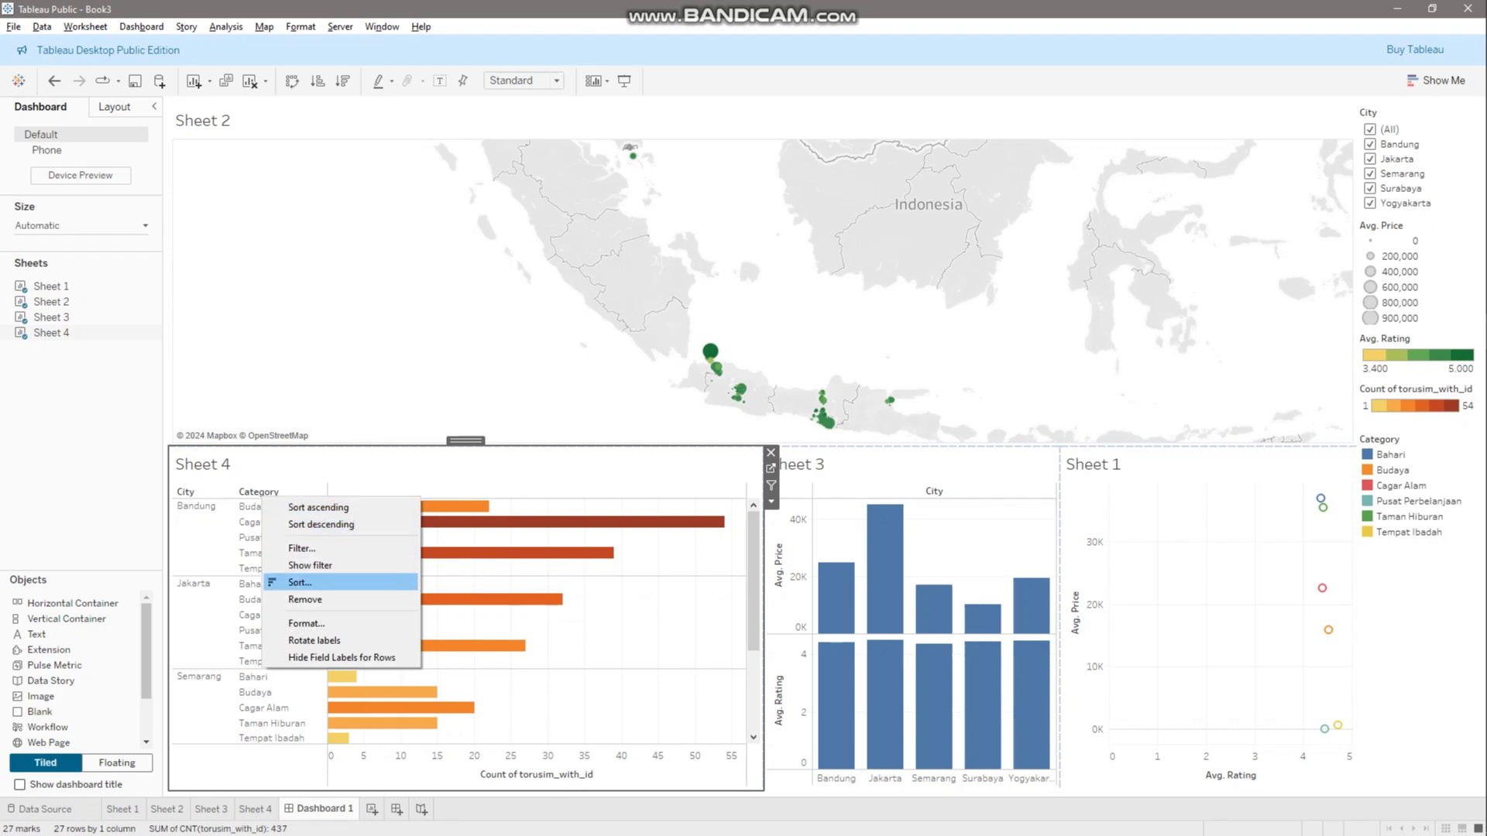
left_click(325, 581)
left_click(1348, 582)
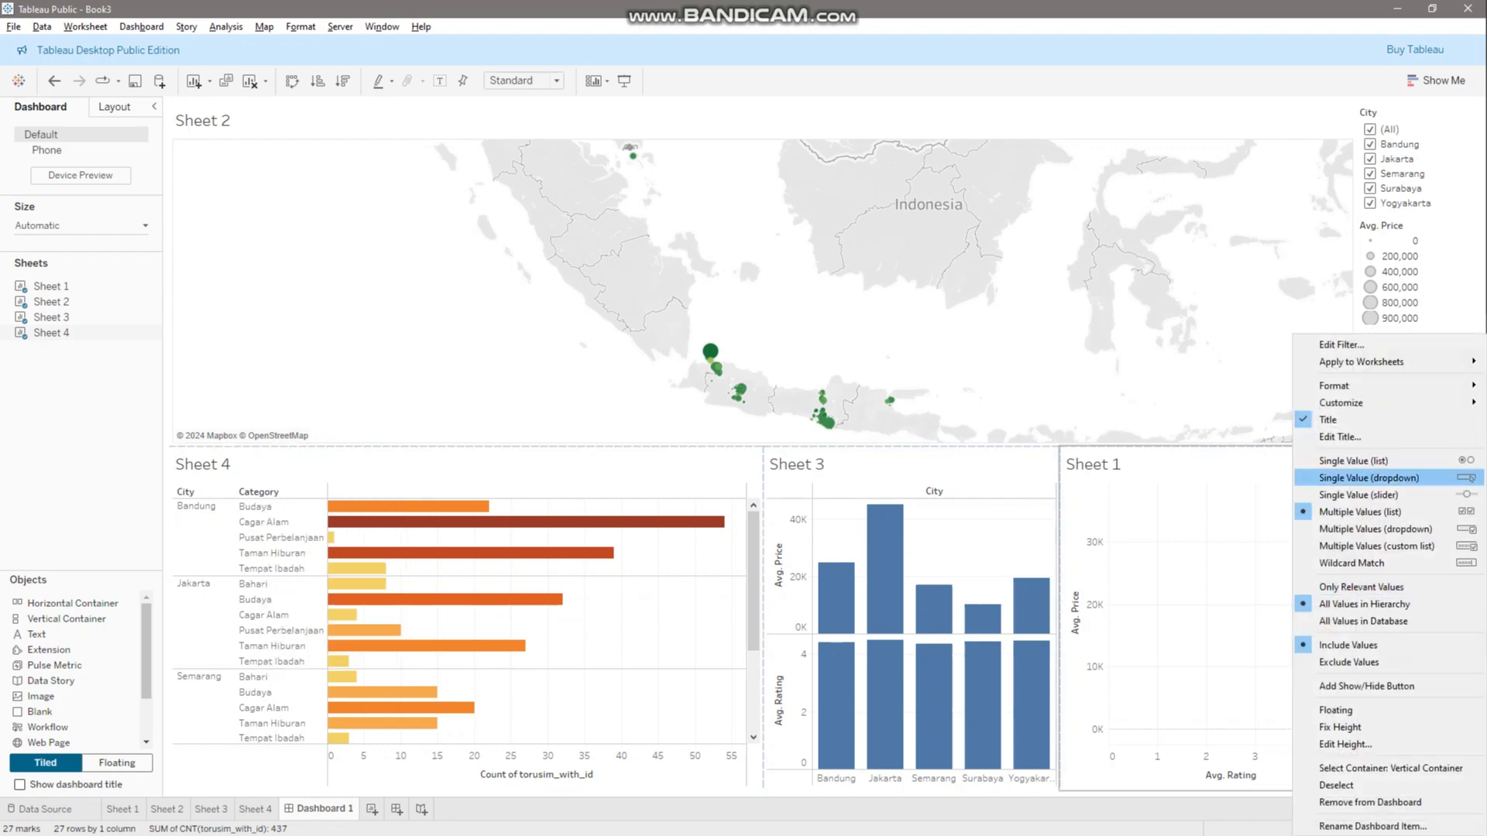
mouse_move(1356, 361)
left_click(1224, 361)
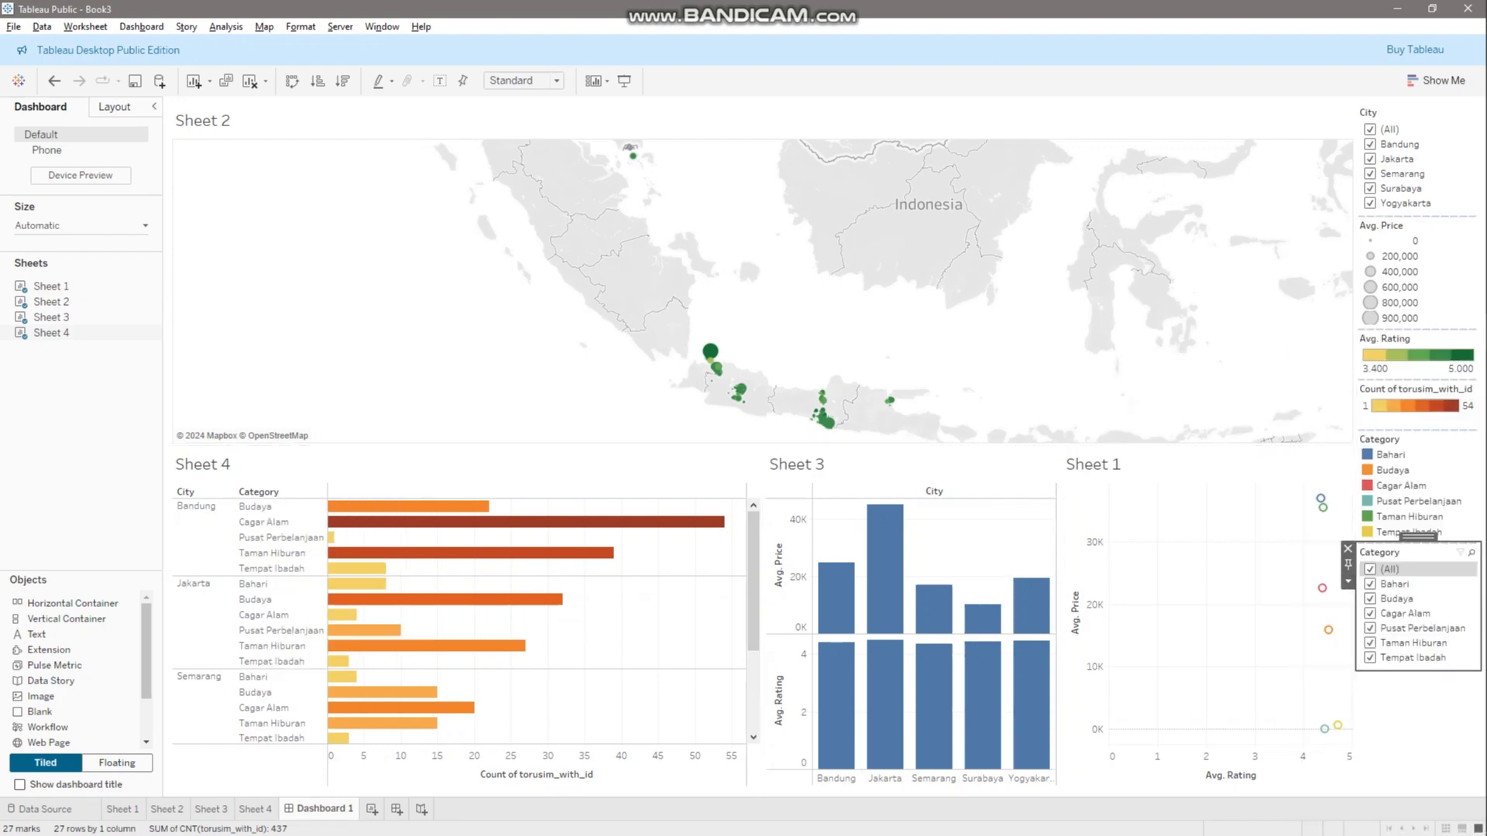
Test the dashboard's Category filter by excluding Cagar Alam and including it again
left_click(1370, 568)
left_click(1370, 385)
left_click(1370, 613)
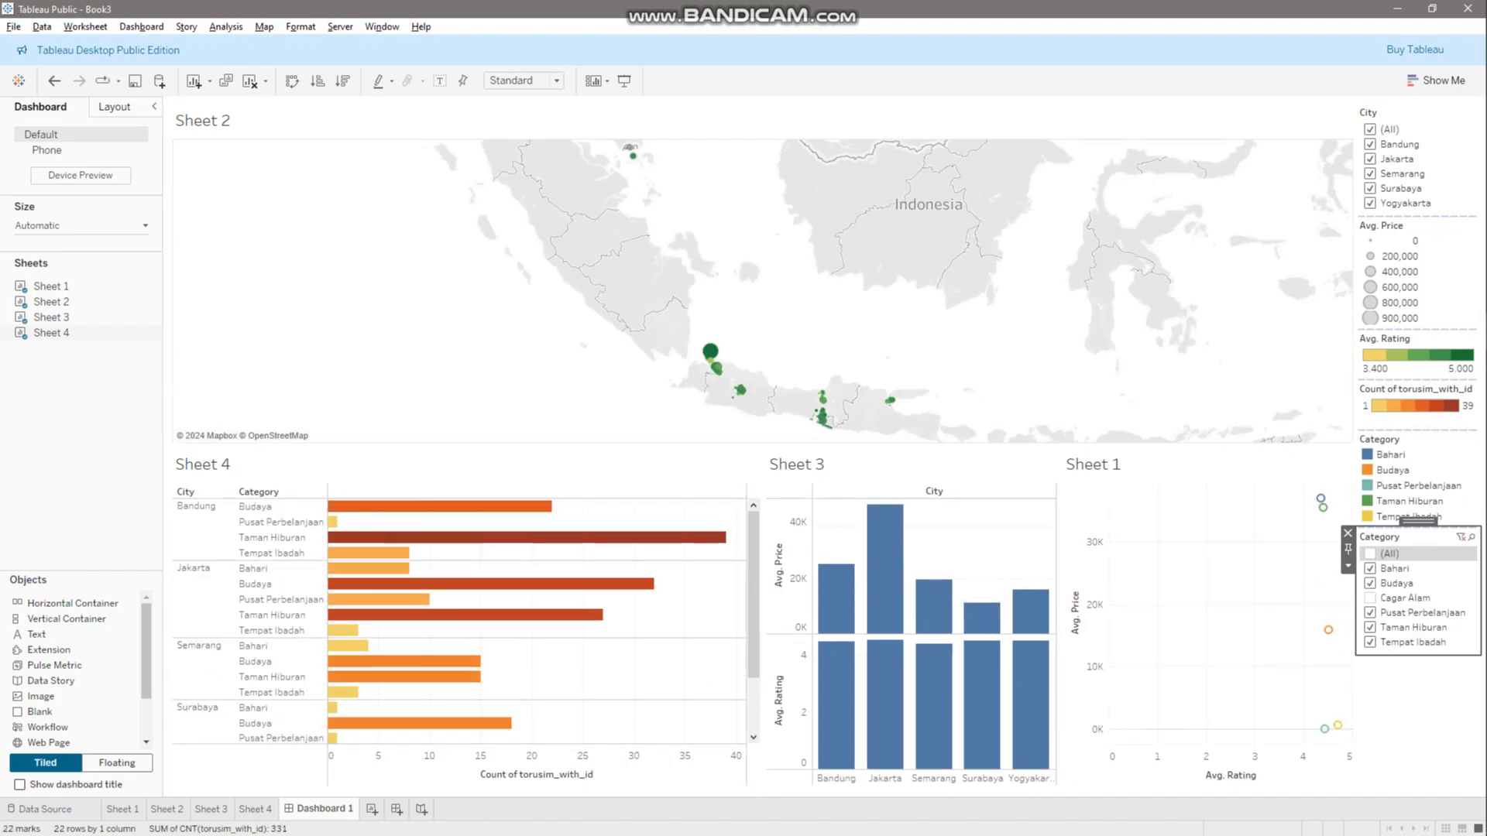
left_click(1370, 598)
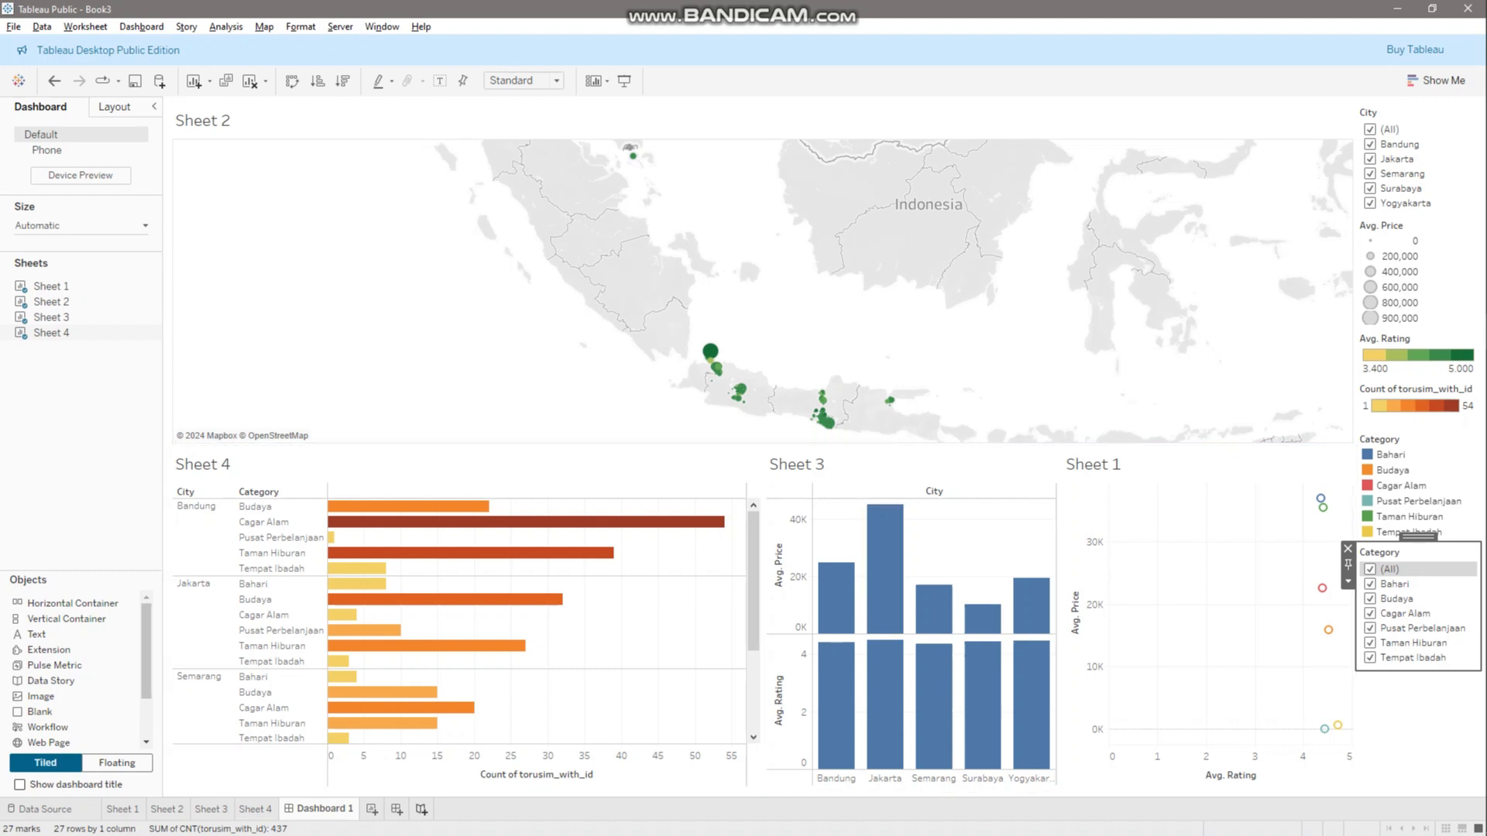
Create a story with Dashboard 1, captioned "secara umum, untuk setiap lokasi wisata pada setiap kota sudah memiliki rating yang cukup bagus"
left_click(422, 809)
left_click_drag(61, 266, 256, 310)
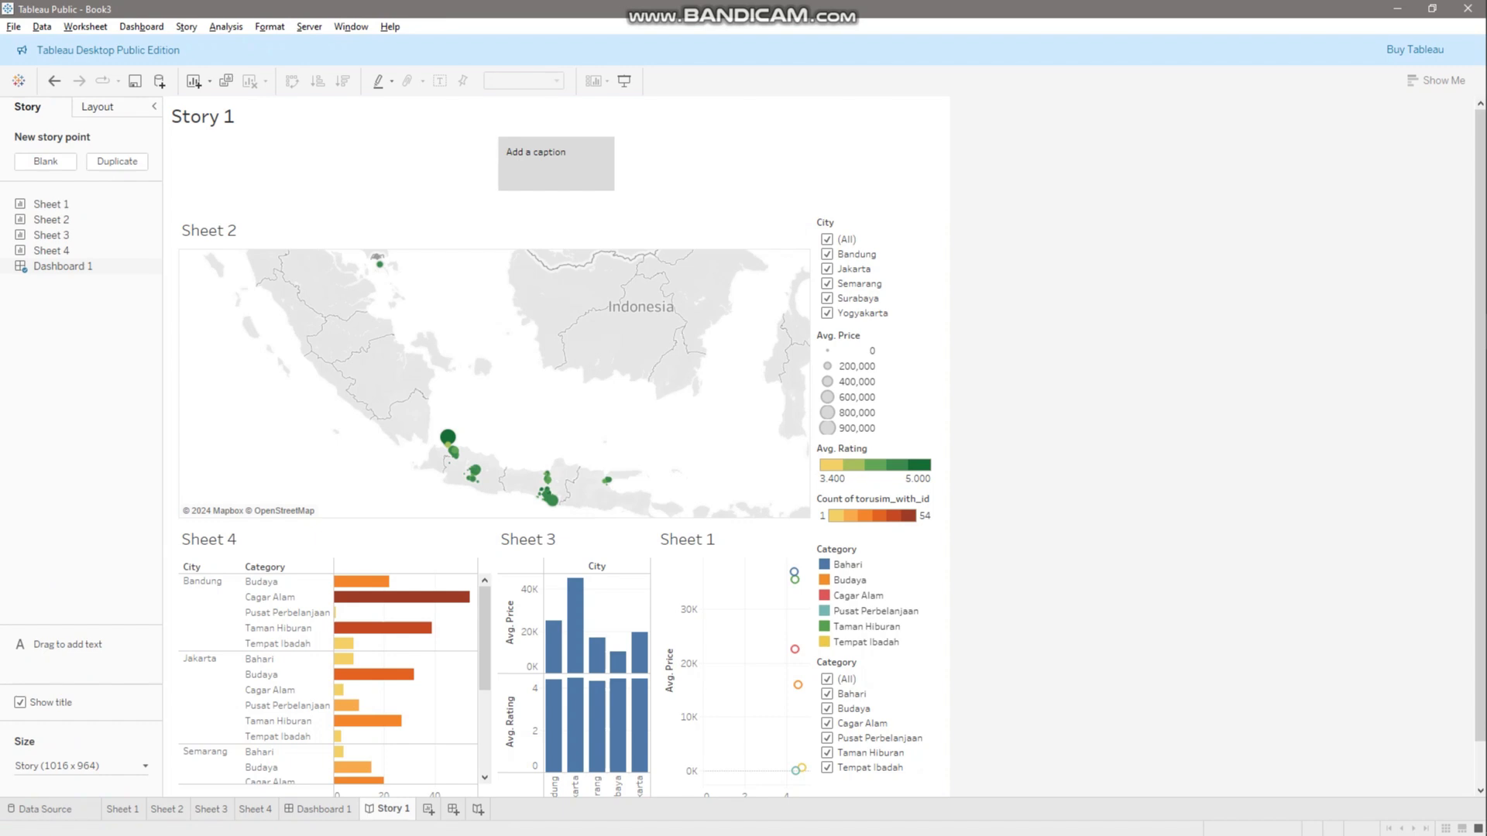
mouse_move(557, 164)
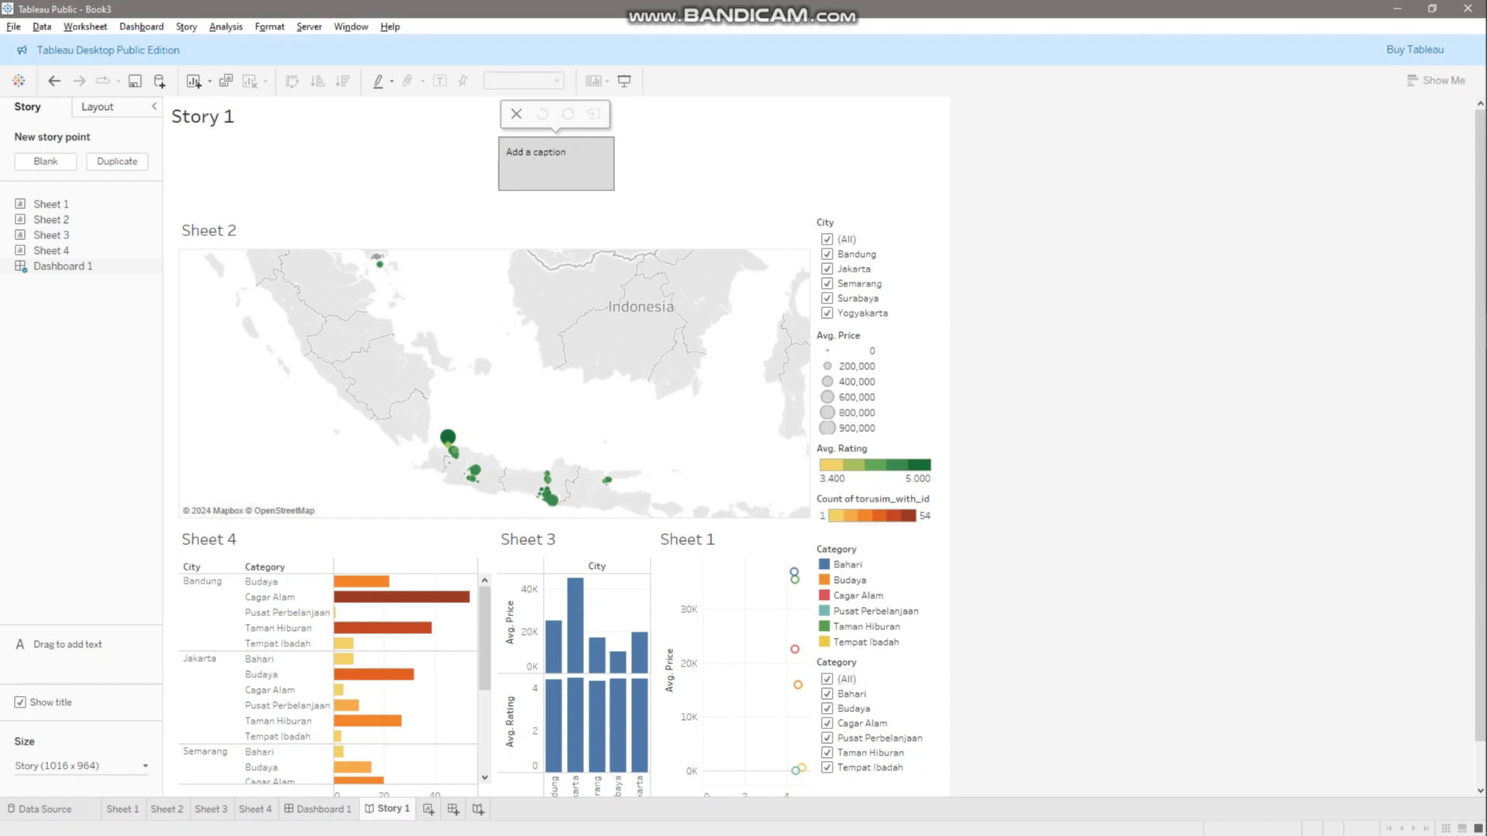
type("setiap lokasi wisata")
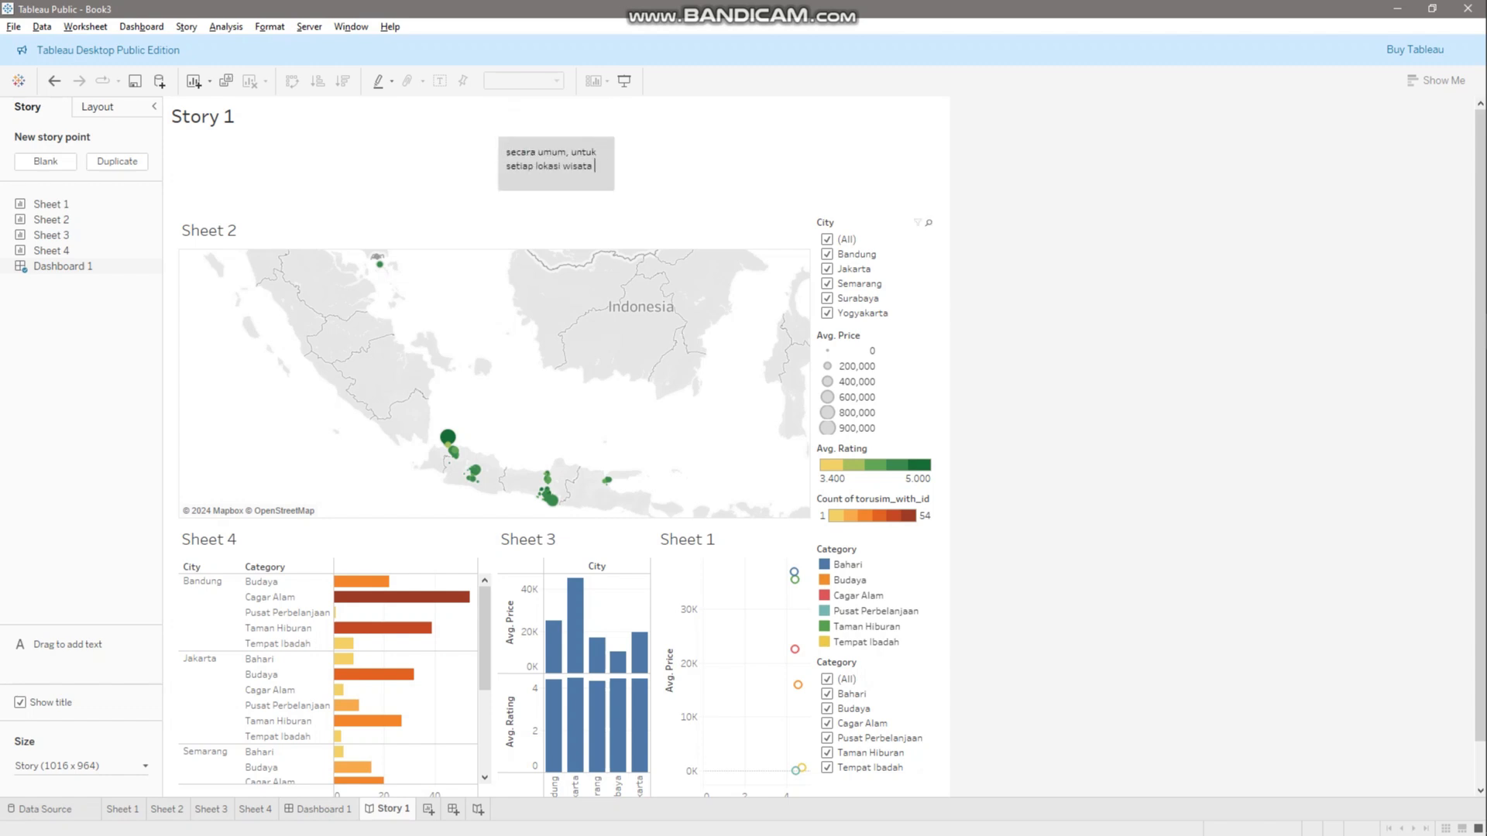
type(" pada setiap kota sudah memiliki rating yang cukup bagus")
Add a story point with Sheet 4 collapsed to cities and Surabaya selected, captioned "namun pada kota surabaya emiliki jumlah lokasi wisata paling sedikit di antara kota lainnya."
left_click(451, 455)
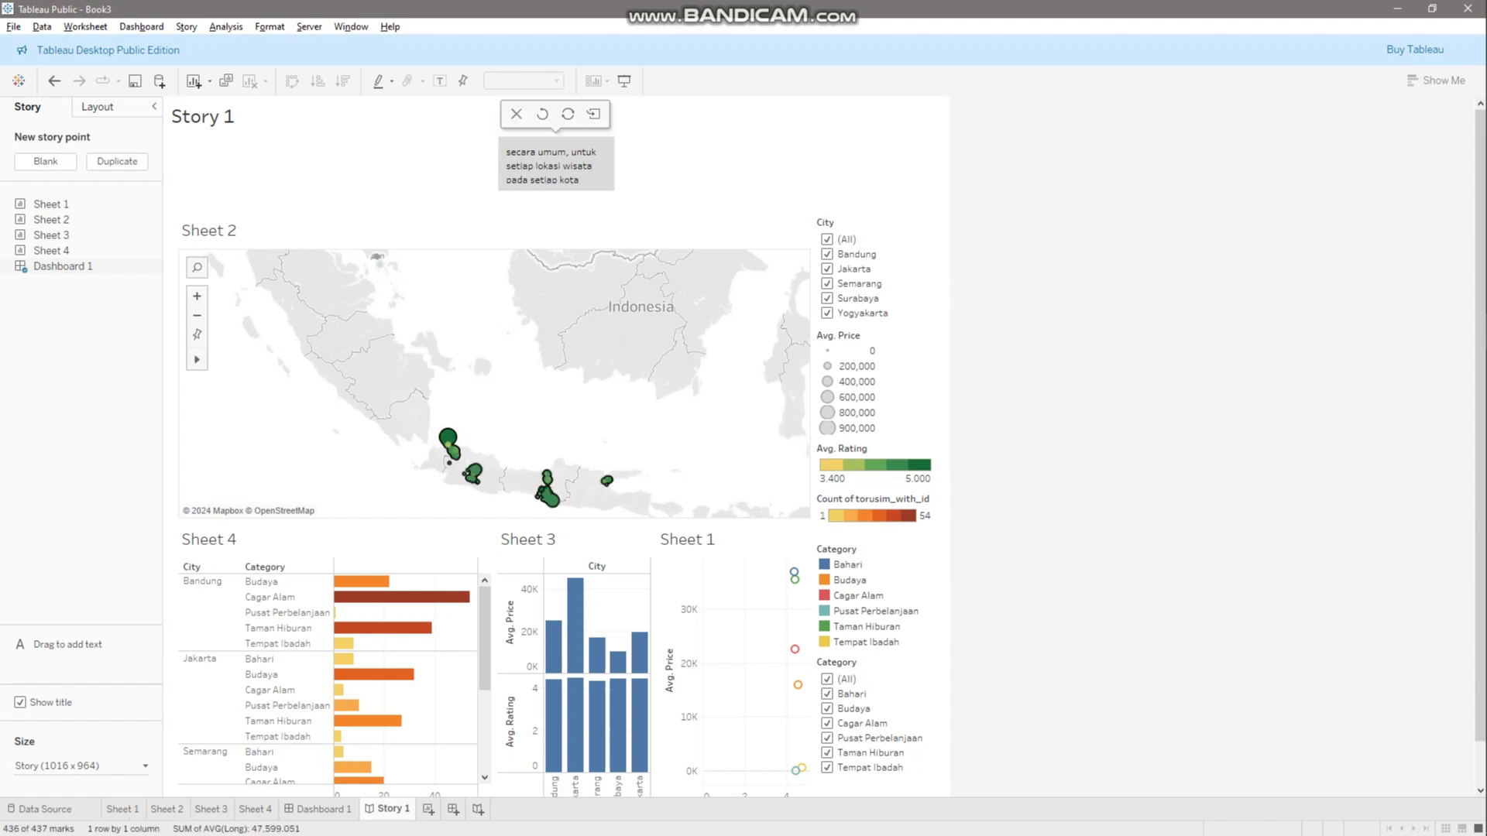
left_click(594, 114)
left_click(186, 567)
left_click(285, 628)
left_click(627, 114)
left_click(615, 163)
type("jumlah lokasi wisata paling sedikit di antara kota lainnya.")
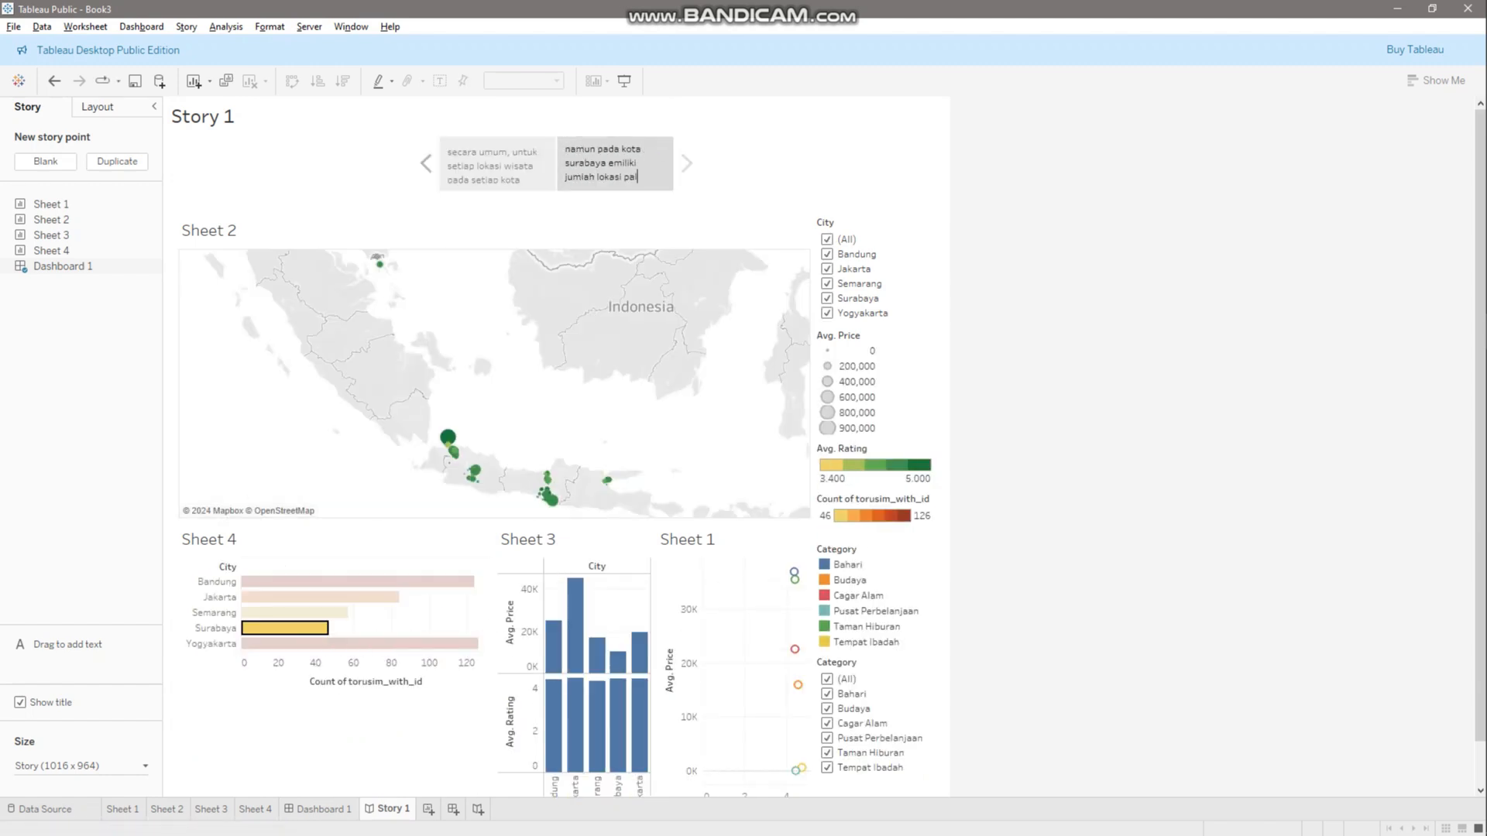
Add a story point with Yogyakarta's bar selected in Sheet 4, captioned "serta jumlah terbanyak dalam tempat lokasi ada"
left_click(360, 643)
left_click(653, 114)
left_click(673, 164)
type("serta jumlah terbanyak dalam tempat lokasi ada")
Add a story point with Bandung's Cagar Alam bar selected, captioned "pada kategori terbanyak yang banyak jumlah tempat wisatanya adalah cagar alam"
left_click(711, 114)
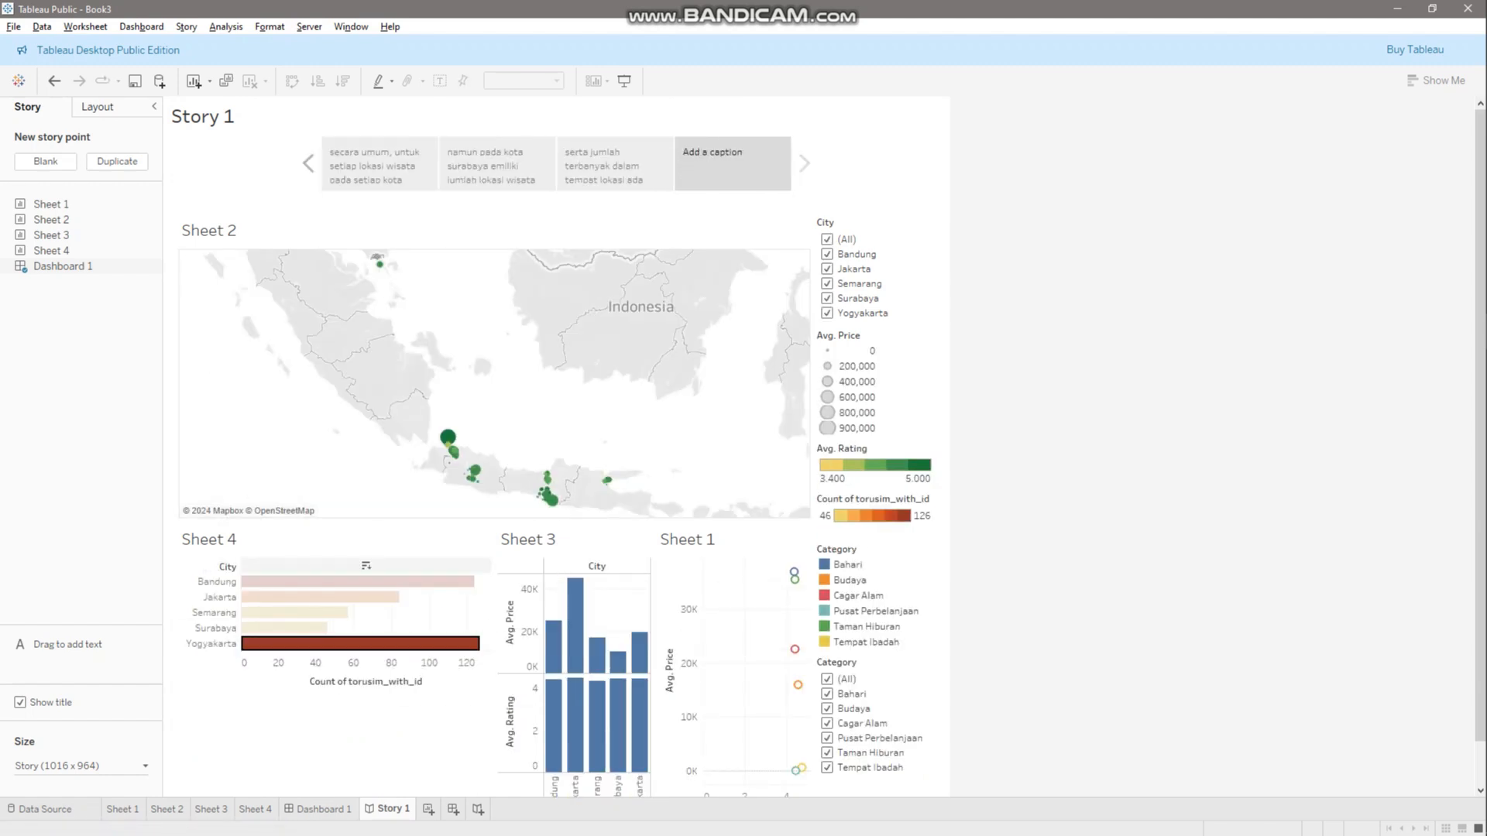
left_click(185, 567)
scroll(418, 720, "down", 5)
scroll(422, 778, "up", 5)
left_click(402, 597)
left_click(732, 163)
type("pada kategori ternyata yang banyak jumlah tempat wisatanya adalah cagar alam")
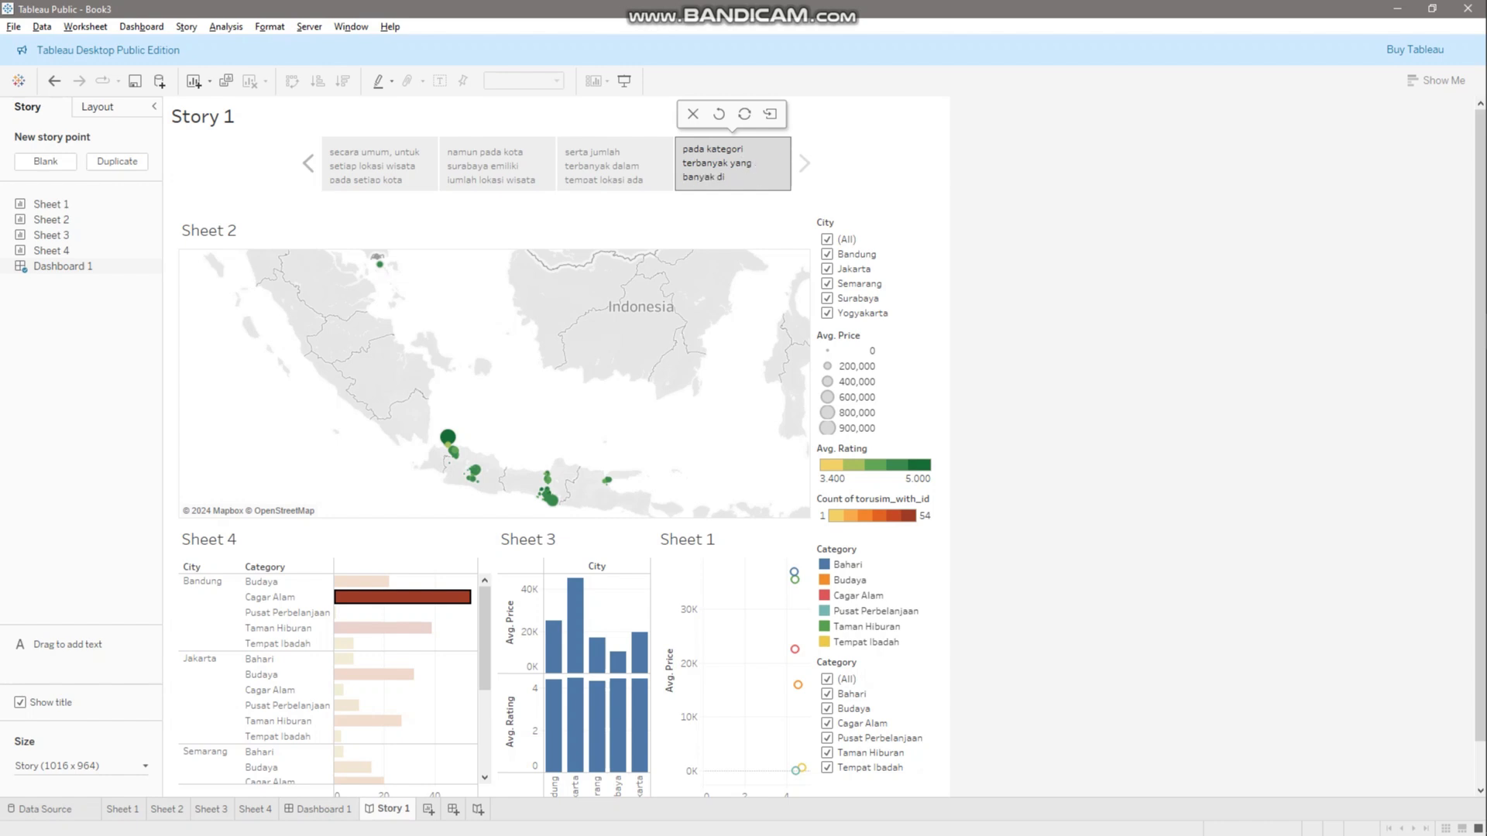
Add a story point with only Jakarta's Avg. Price bar in Sheet 3 selected, captioned "Jakarta menjadi tempat paling besar dalam rata-rata harga,"
left_click(770, 114)
left_click(403, 598)
left_click(575, 626)
left_click(792, 163)
type("jakarta menjadi tempat paling mahal dalam rata-rata harga")
left_click(804, 114)
Extend the Jakarta caption with "namun juga memiliki rata-rata rating tertinggi, mungkin karena sebanding dengan wisata yang ditawarkan dan fasilitas yang diberikan"
left_click(791, 163)
type("namun juga memiliki")
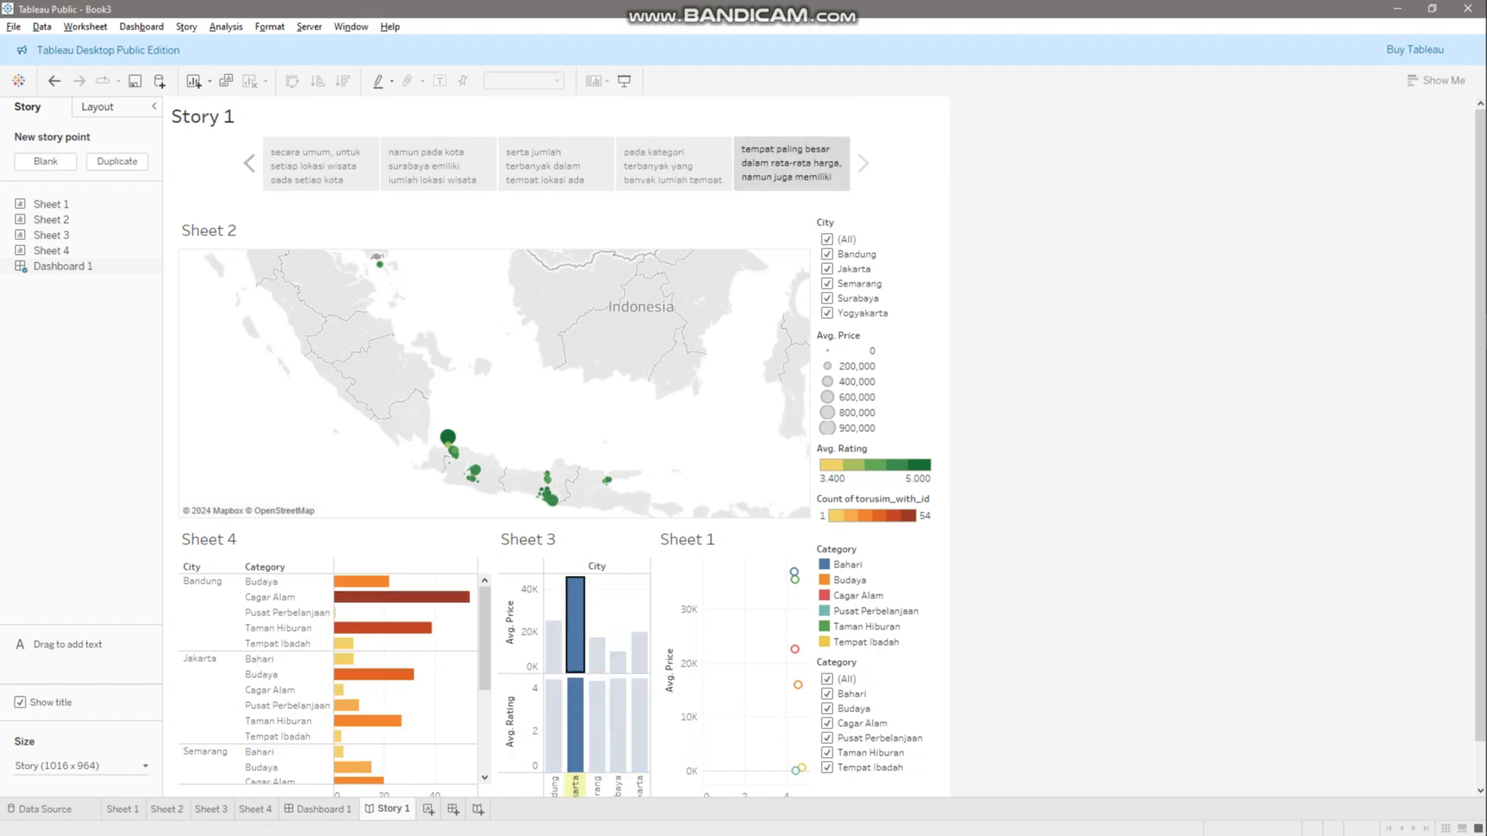
type(" rata-rata rating tertinggi, mungkin karena sebanding dengan wisata yang ditawarkan dan fasilitas yang diberikan")
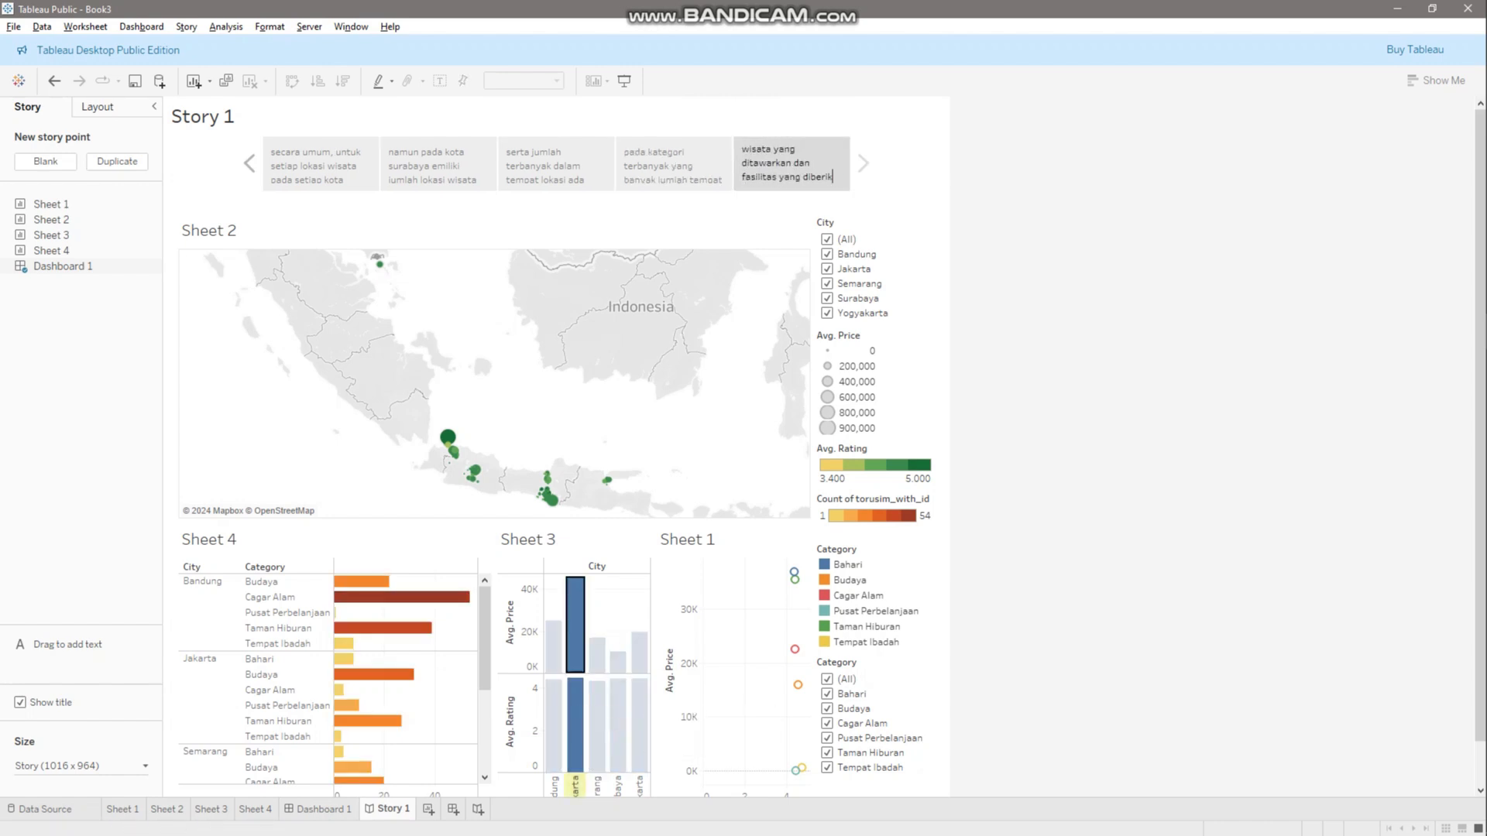
Add a point selecting the largest map mark, captioned "Pulau pelangi menjadi tempat wisata dengan total rata2 harga yang paling besar yaitu 900 ribu dan rata2 rating 4.8"
left_click(829, 114)
mouse_move(794, 572)
left_click(448, 436)
left_click(850, 164)
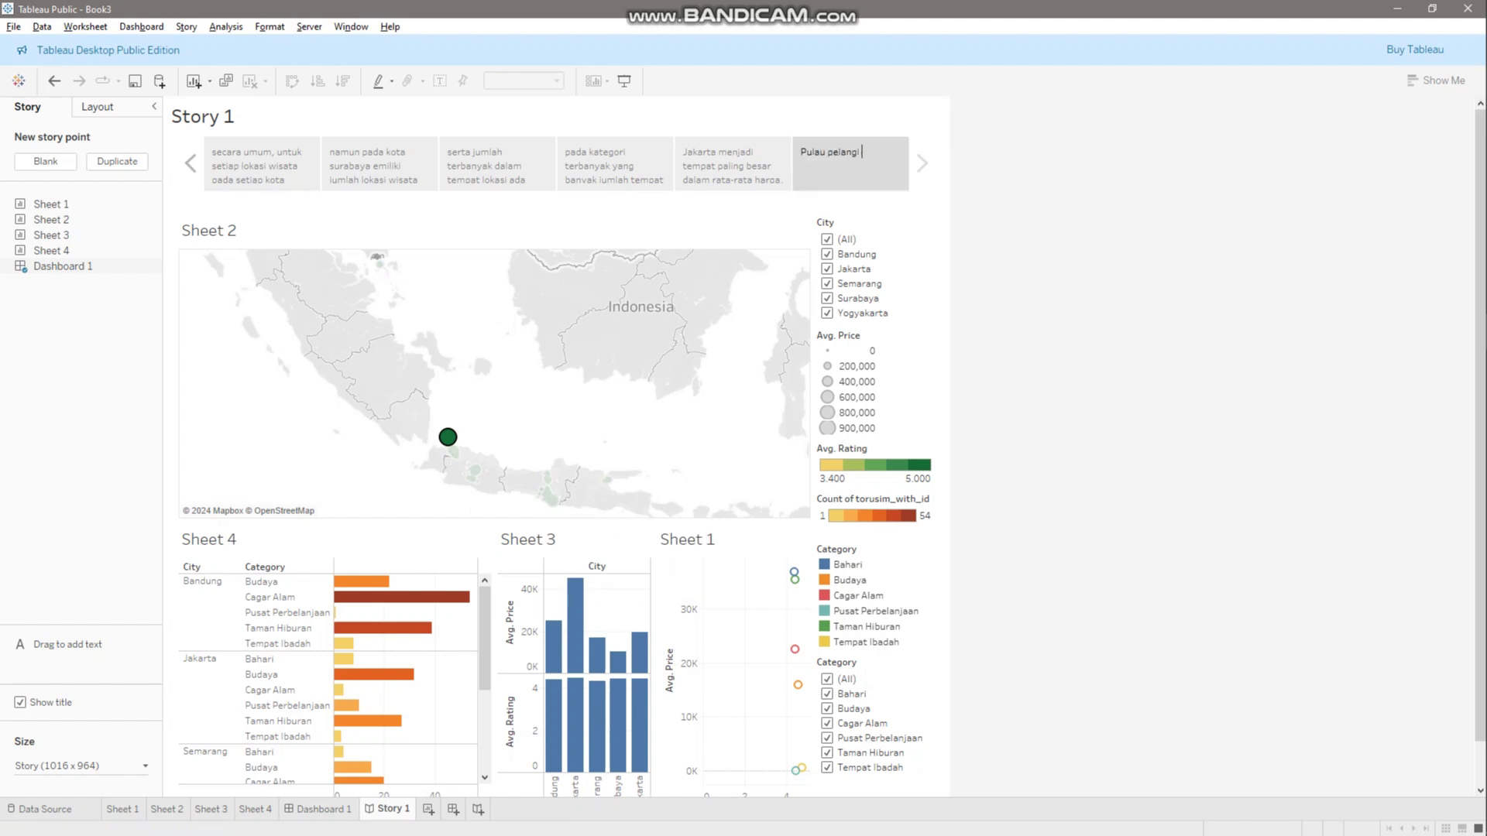
type("Pulau pelangi menjadi tempat wisata dengan total rata2harga yang paling besar yaitu 900 ribu dan rata2 rating 4.8")
Add a story point highlighting Pusat Perbelanjaan in the Category legend, captioned "sepertinya kategori yang paling sedikit dikunjungi adalah"
left_click(888, 113)
left_click(187, 567)
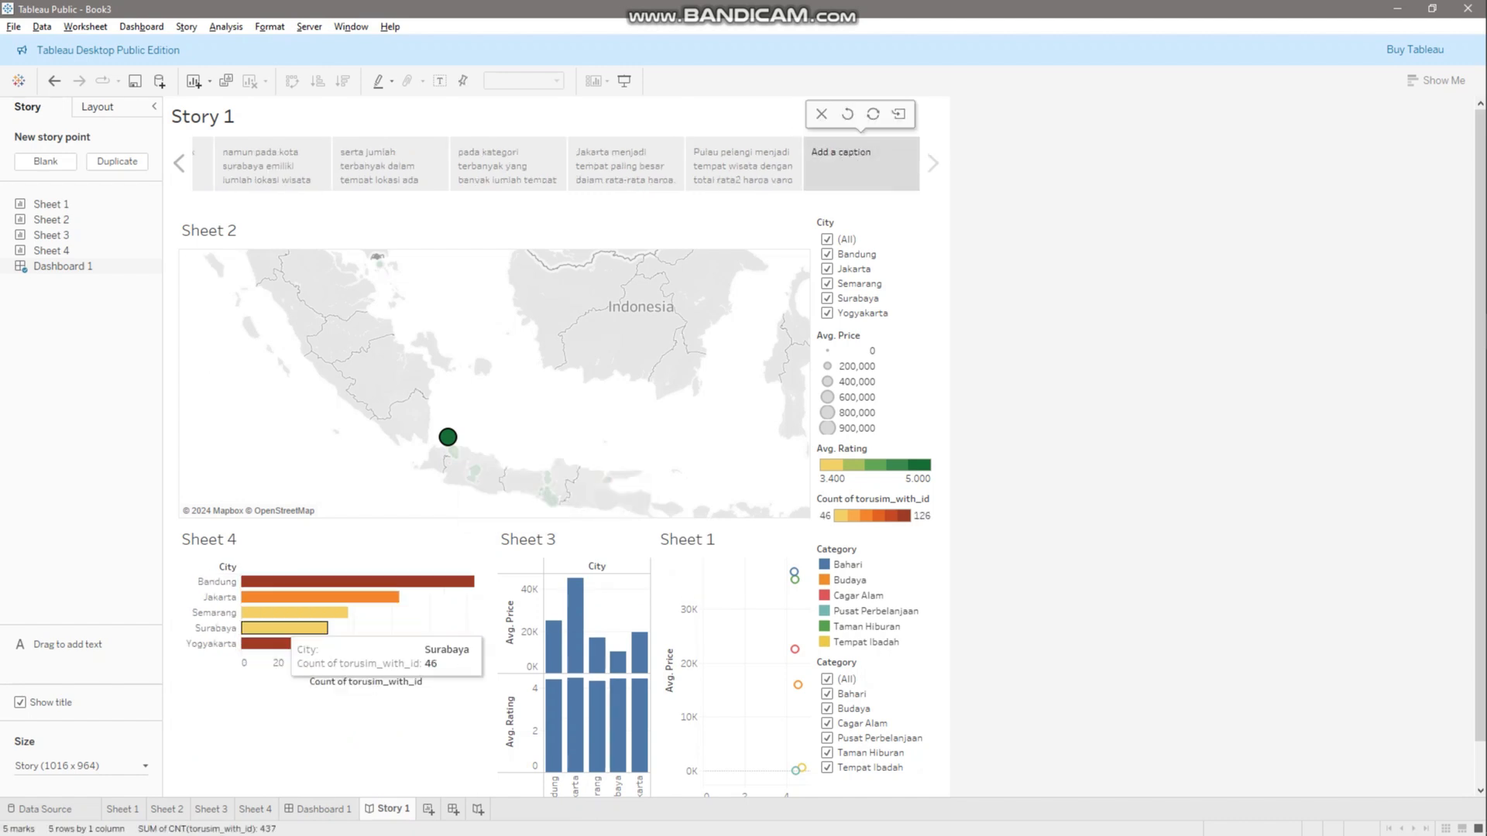
left_click(187, 567)
left_click_drag(485, 658, 484, 635)
scroll(876, 588, "down", 2)
left_click(876, 565)
scroll(406, 619, "down", 1)
scroll(406, 620, "up", 3)
left_click(862, 163)
type("sepertinya kategori yang paling sedikit dikunjungi adalah")
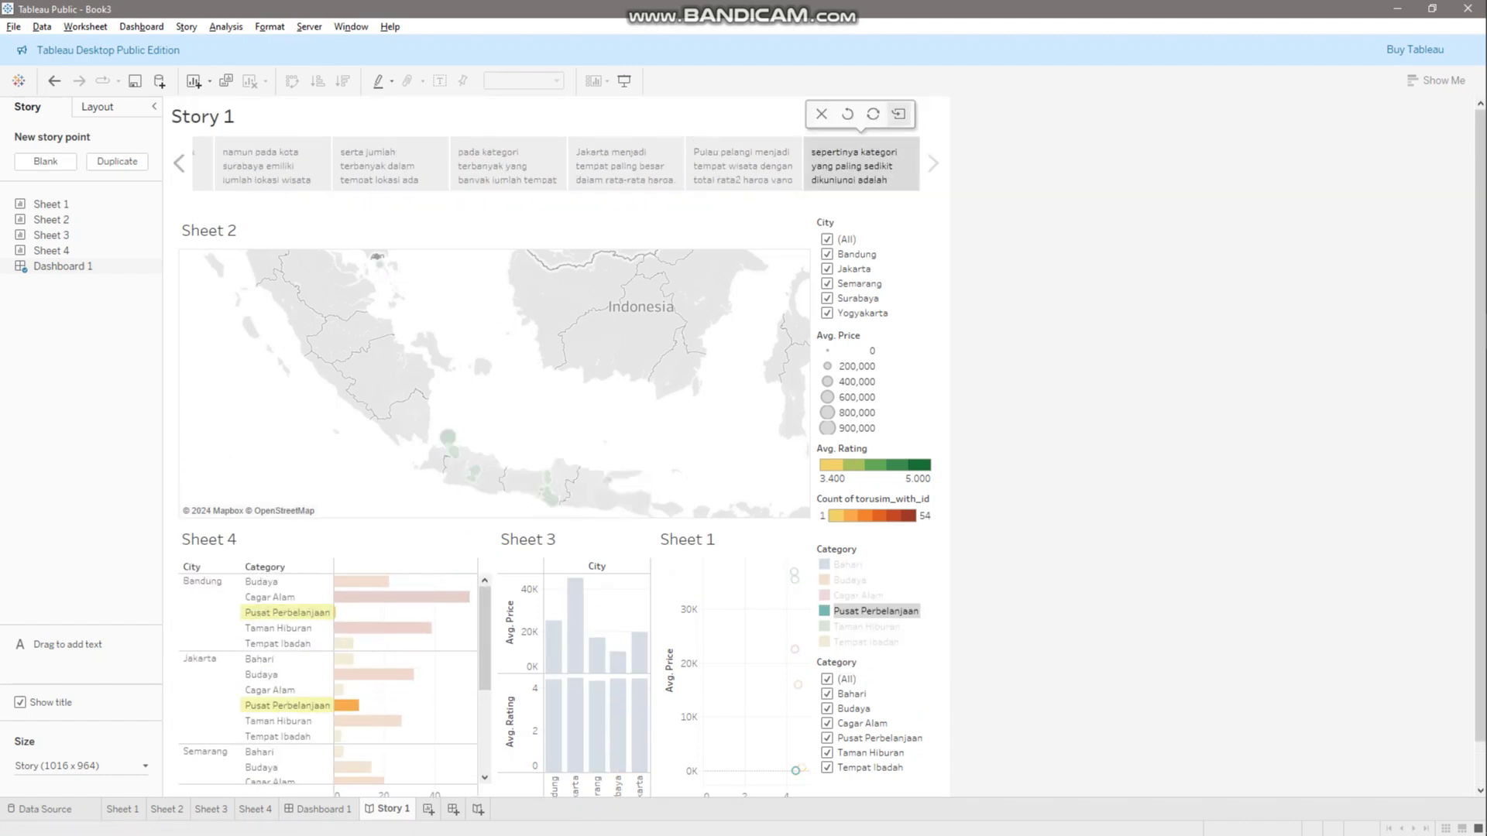
Add a story point selecting Sheet 1's Pusat Perbelanjaan circle, captioned "mungkin kelebihan dari kategori pusat perbelanjaan adalah tidak adanya harga masuk, namun"
left_click(899, 114)
scroll(861, 387, "down", 2)
left_click(795, 724)
scroll(796, 620, "up", 2)
left_click(861, 164)
type("mungkin kelebihan dari kategori pusat perbelanjaan adalah tidak adanya harga masuk, namun")
Complete the last story point's caption with "termasuk rata2 rating yang tergolong tinggi yaitu 4.4"
scroll(861, 387, "down", 1)
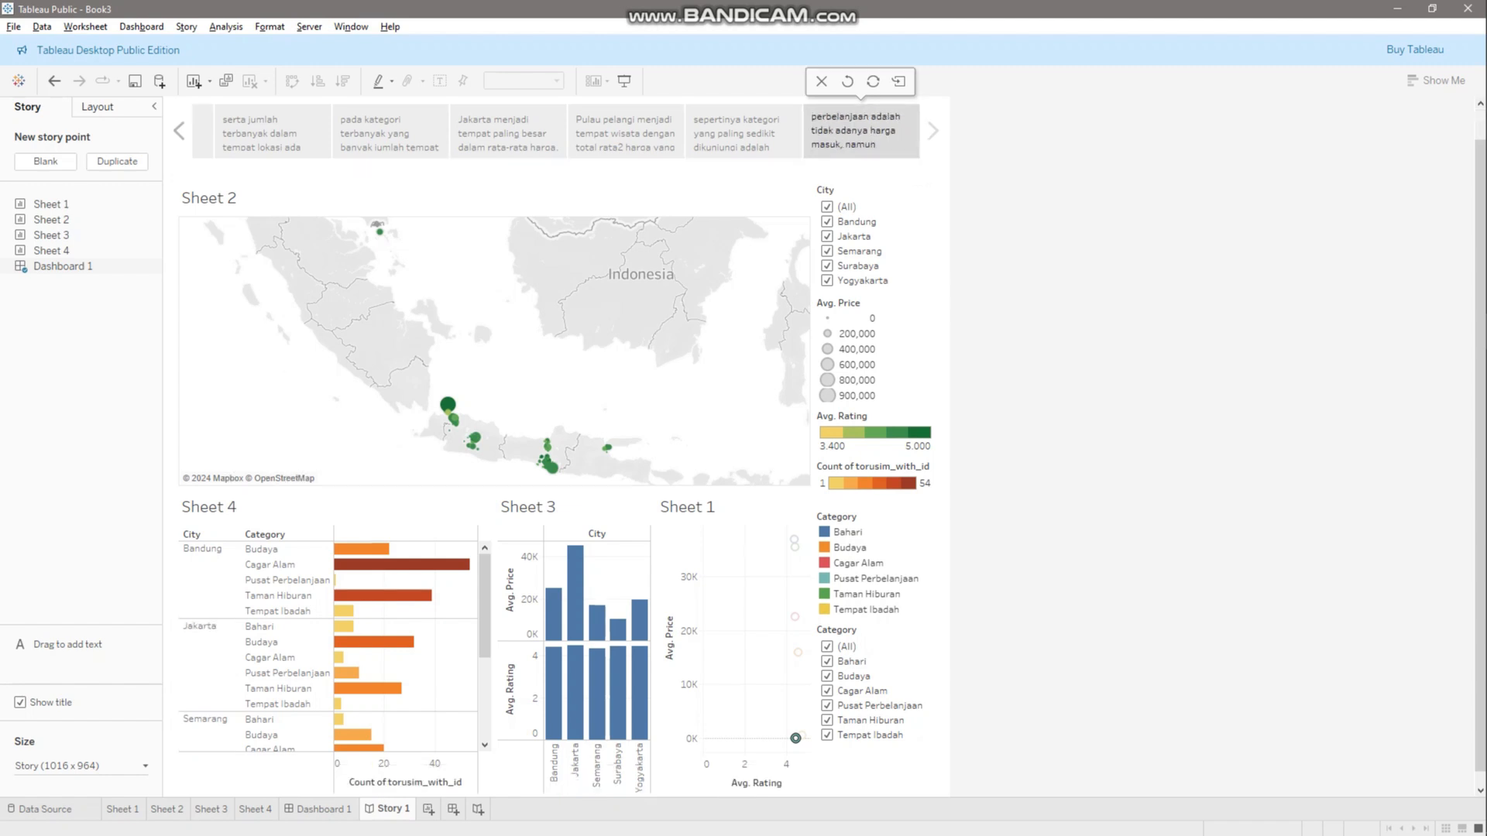
scroll(861, 387, "up", 1)
type("termasuk rata2 rating yang tergolong tinggi yaitu 4.4")
Check the last two story points and show the story in presentation mode
left_click(744, 163)
left_click(862, 163)
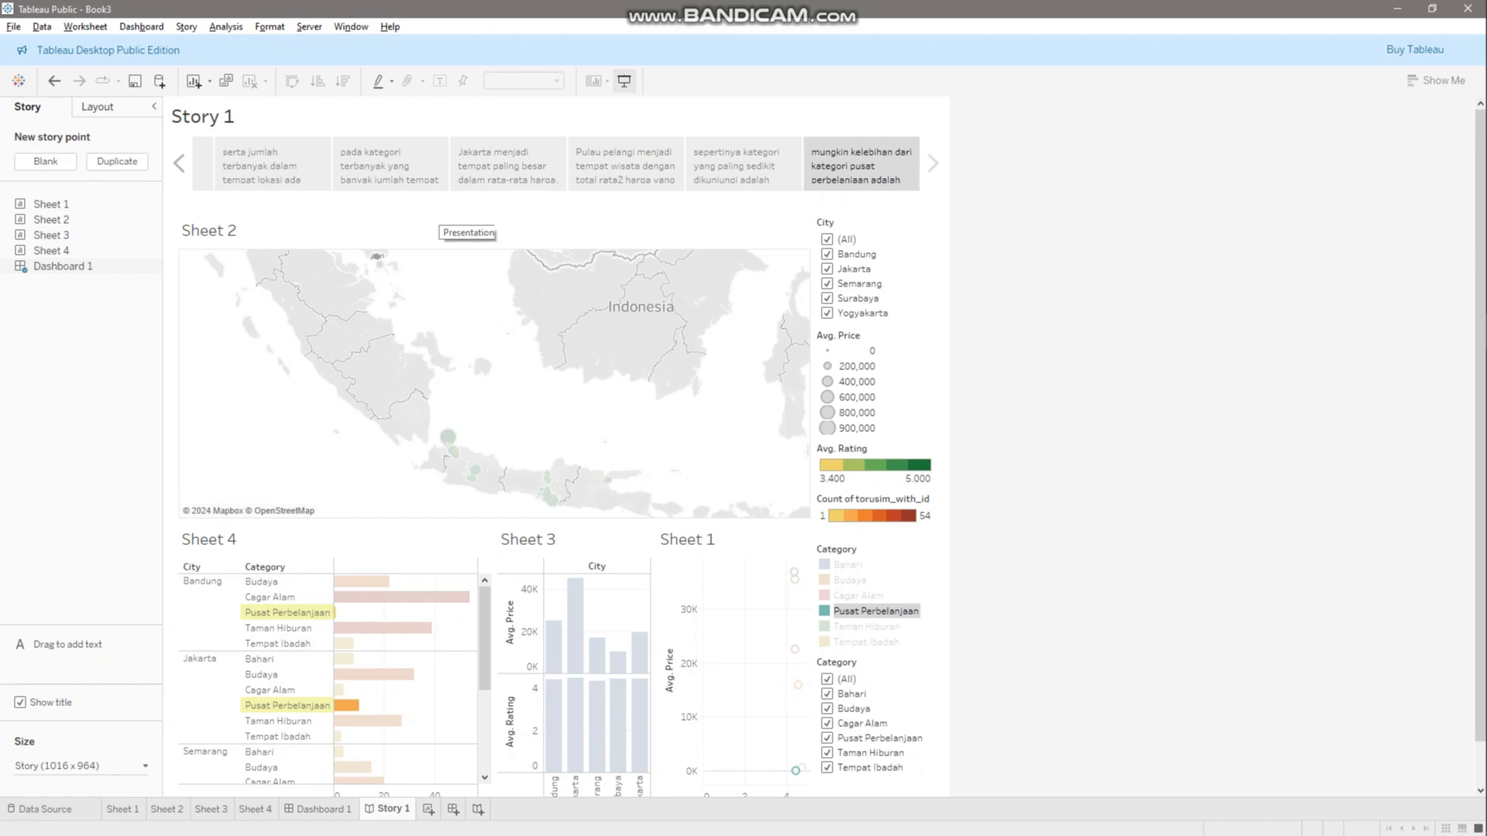
left_click(624, 81)
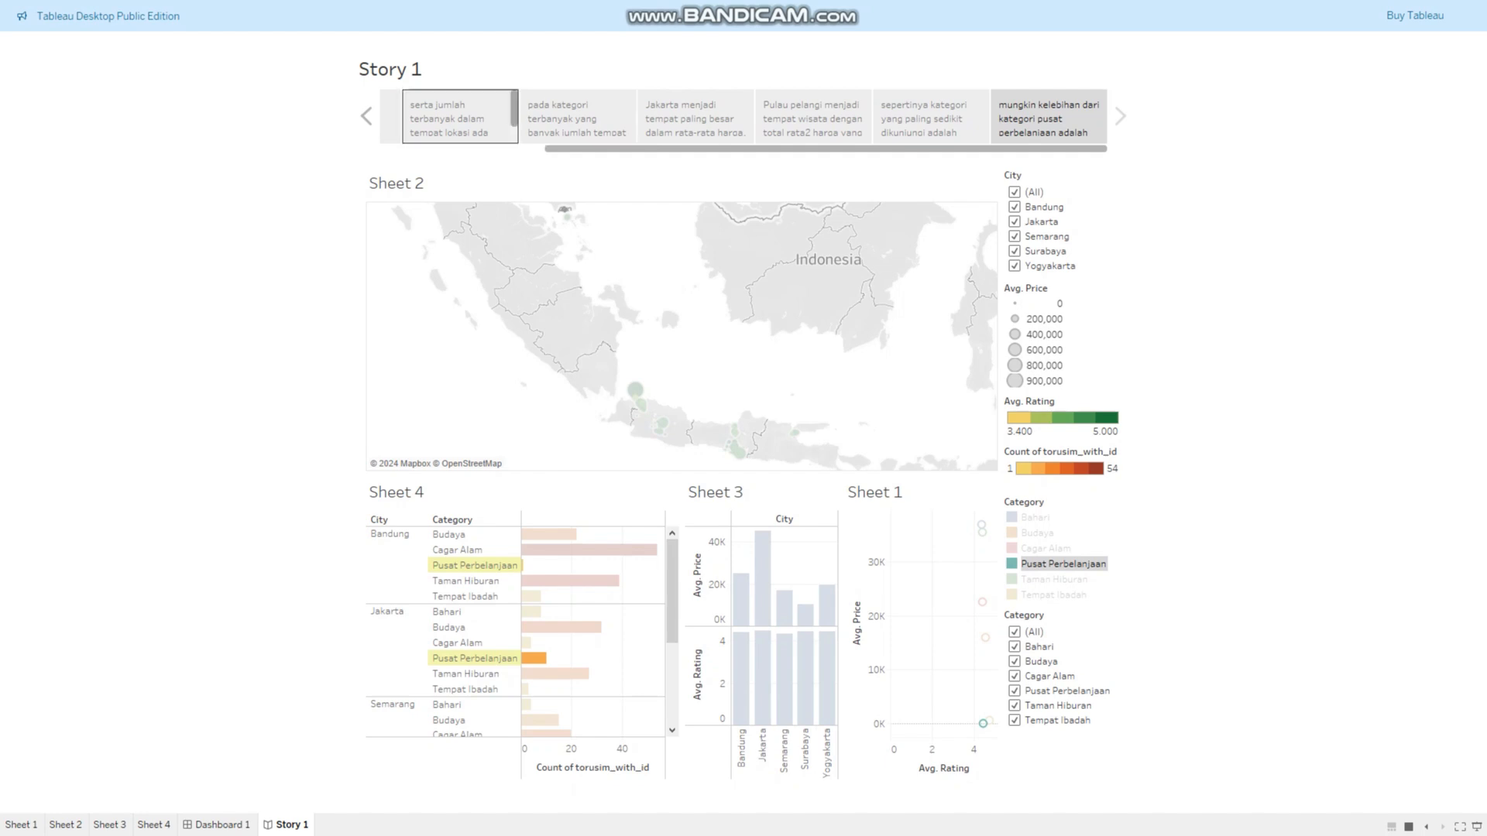
Review the presented story points from "serta jumlah terbanyak" to "Pulau pelangi" and examine individual tourist places around Yogyakarta and Semarang on the map
left_click(457, 117)
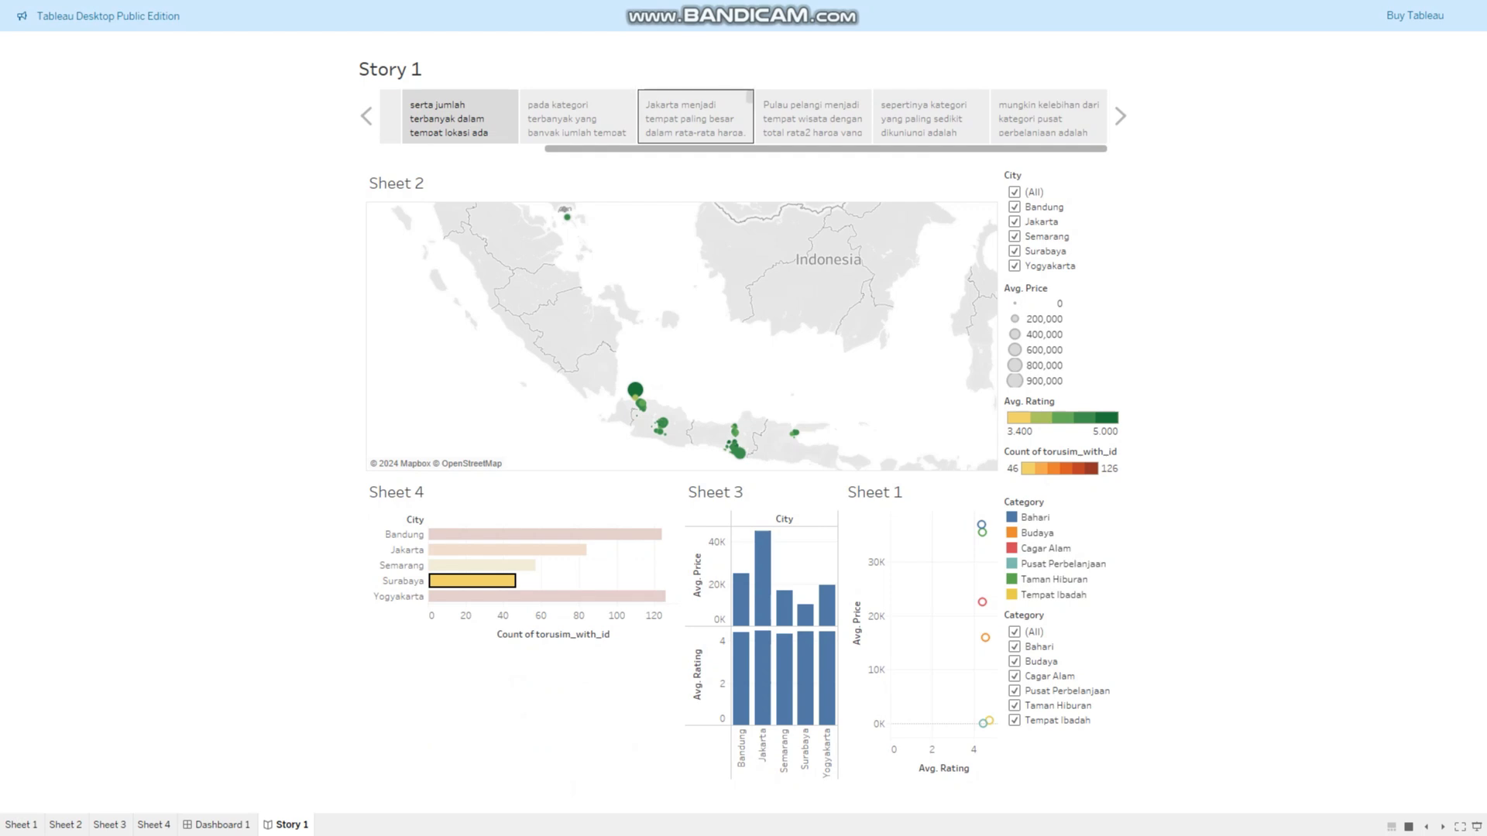
left_click(695, 118)
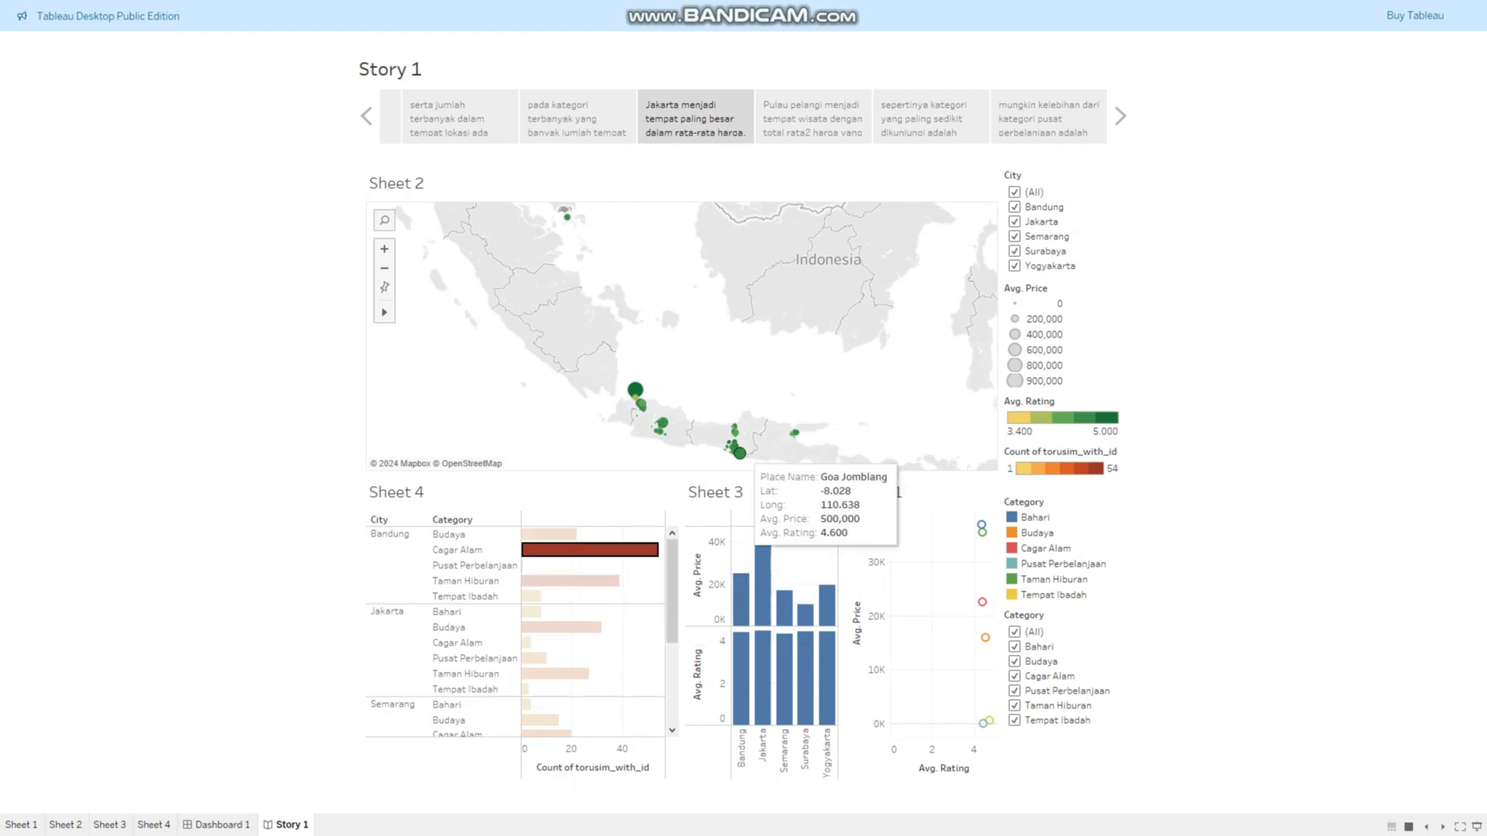
left_click(740, 453)
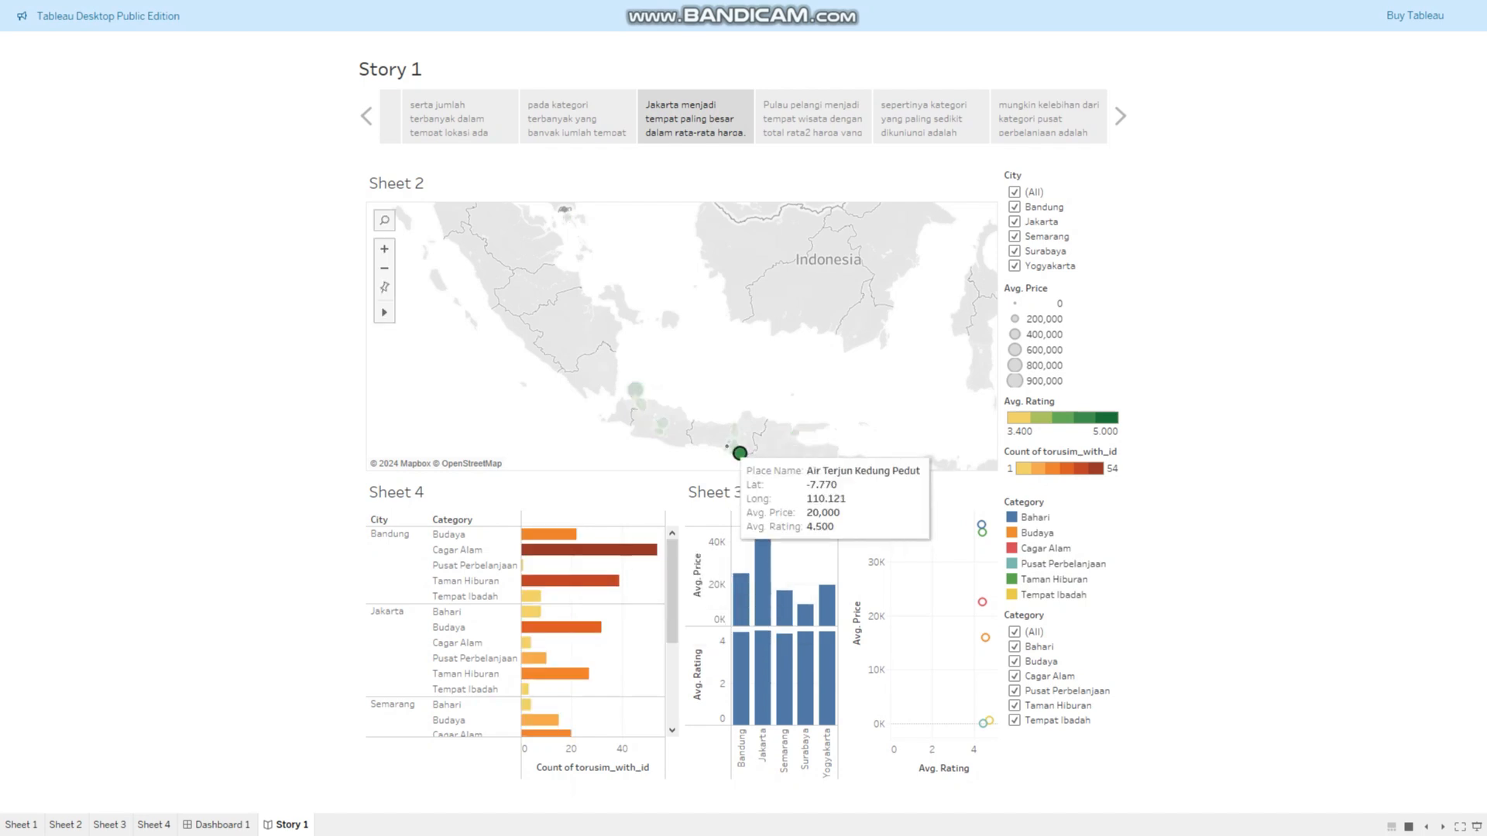
left_click(727, 446)
left_click(734, 426)
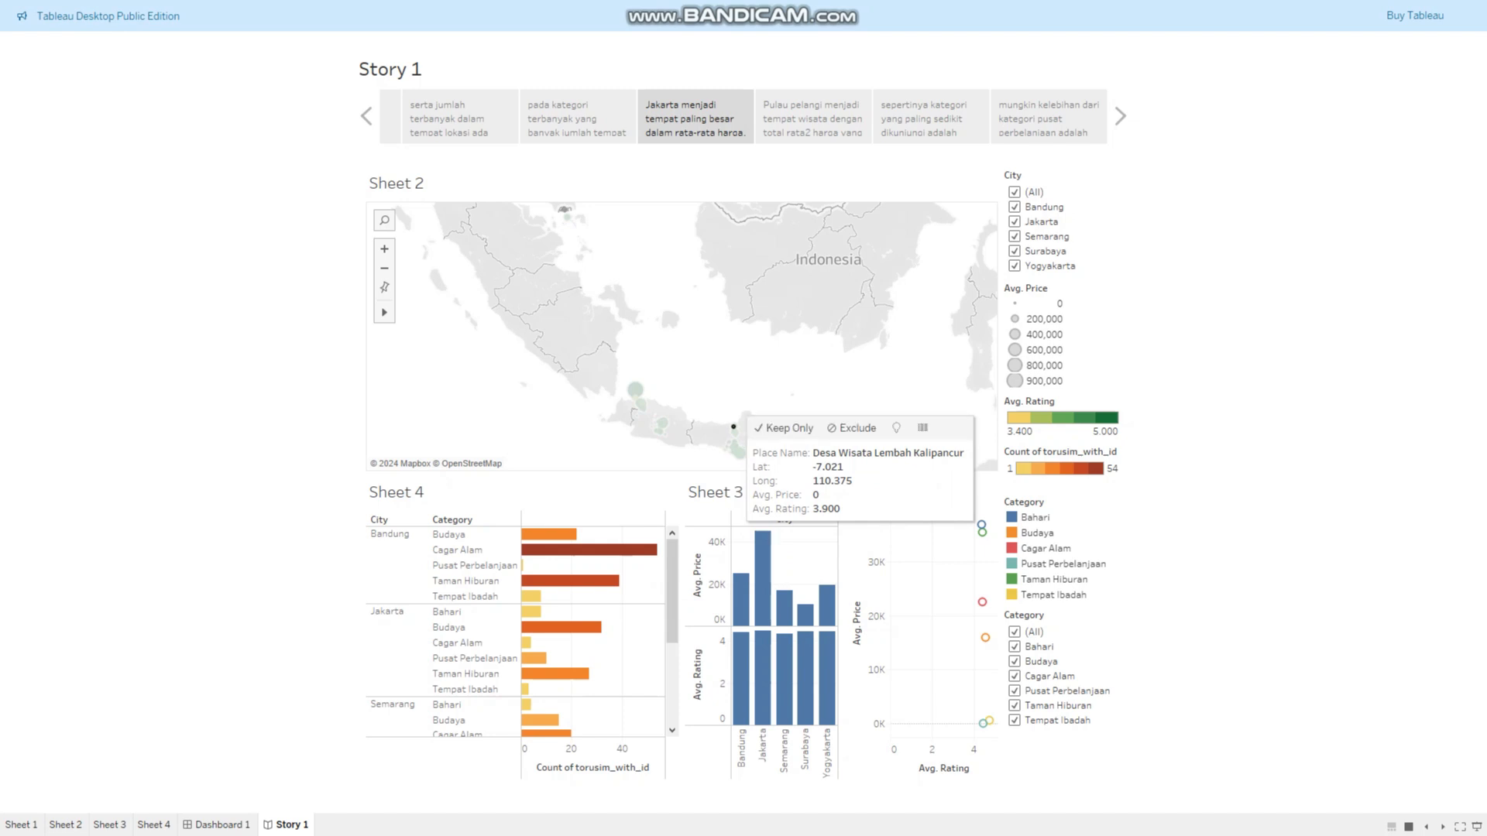
left_click(733, 427)
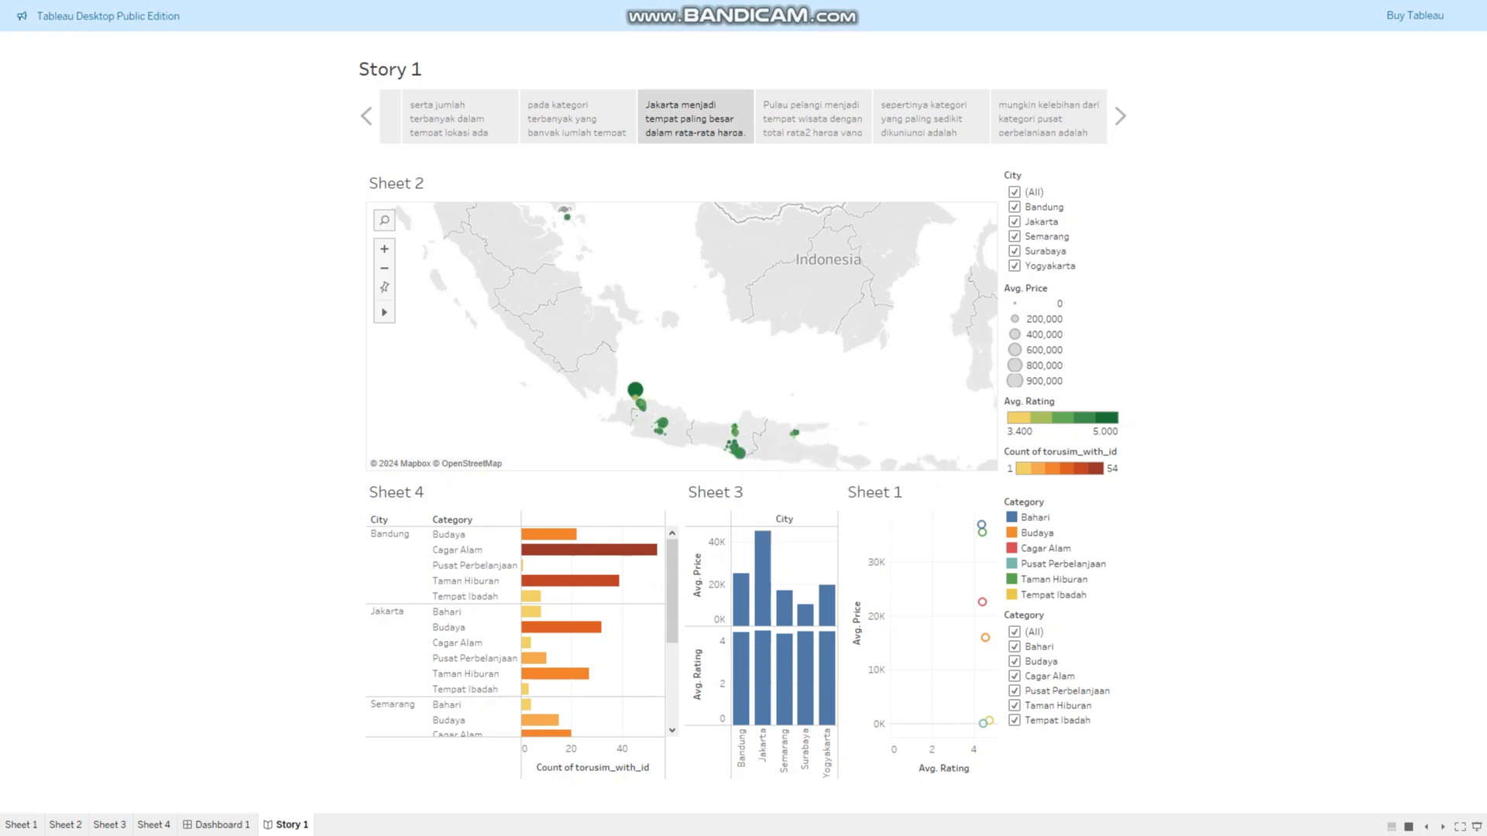
mouse_move(695, 116)
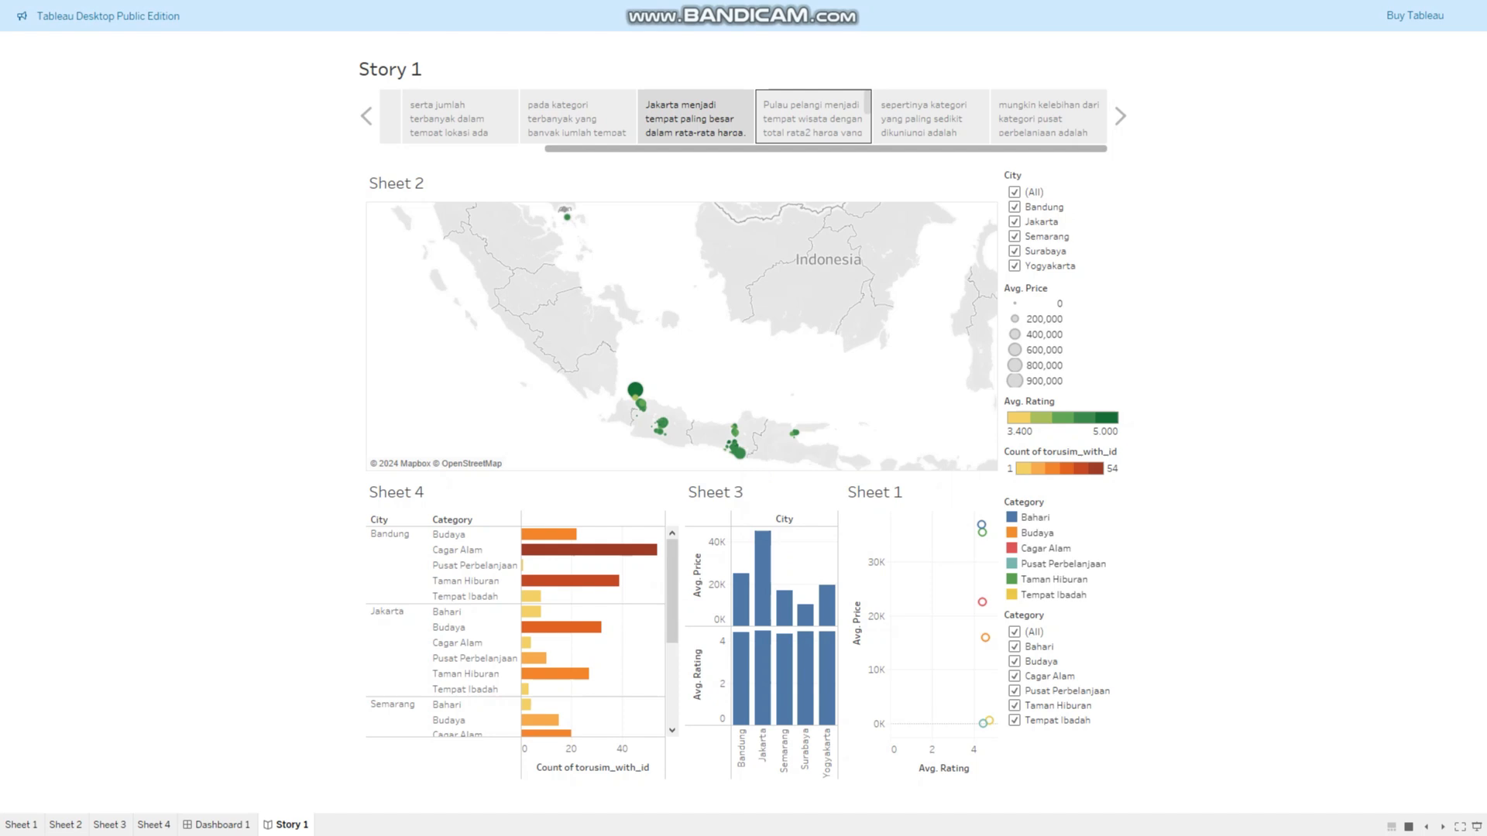
left_click(814, 118)
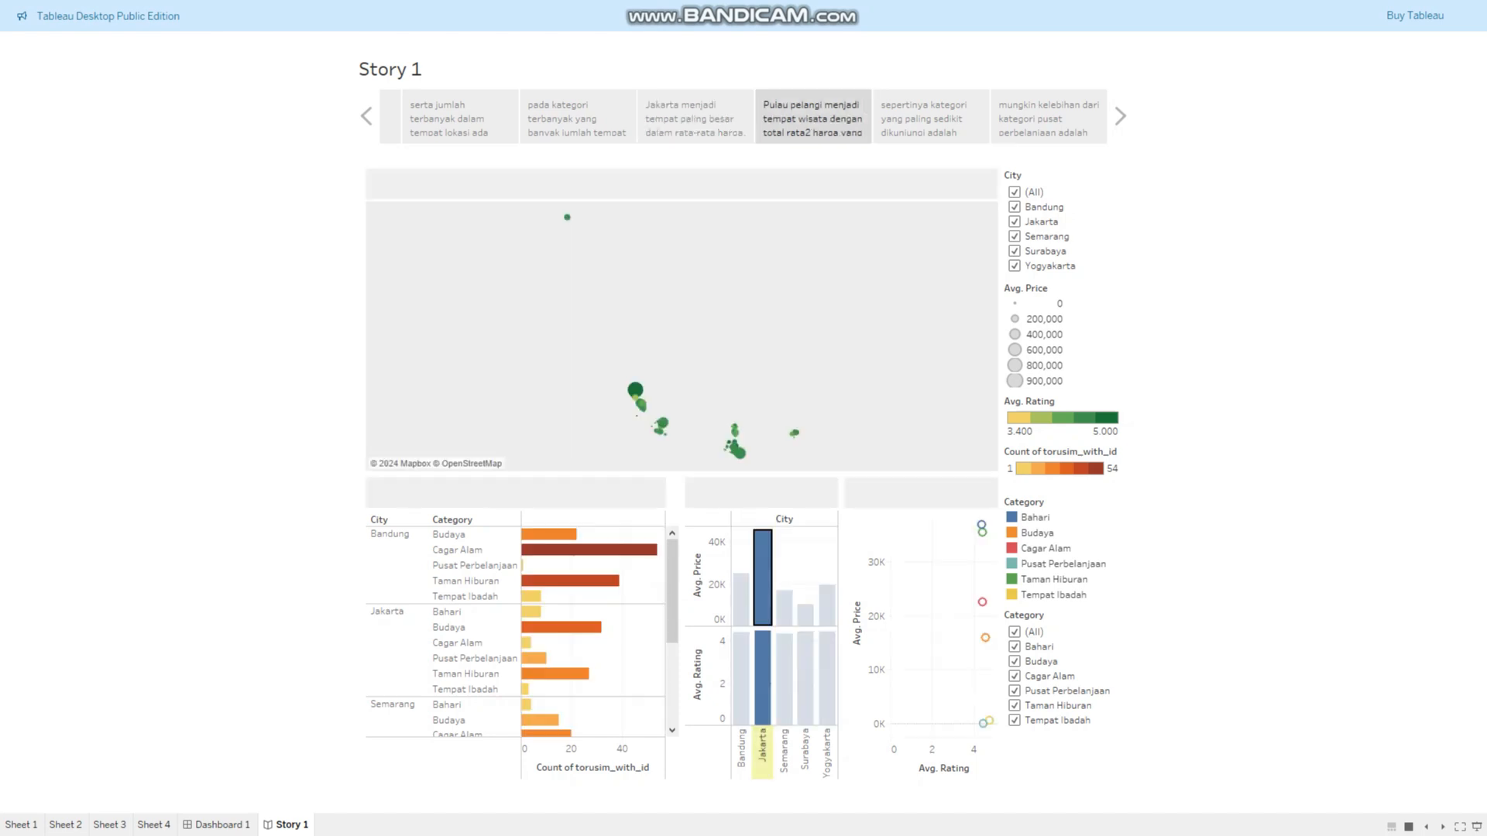